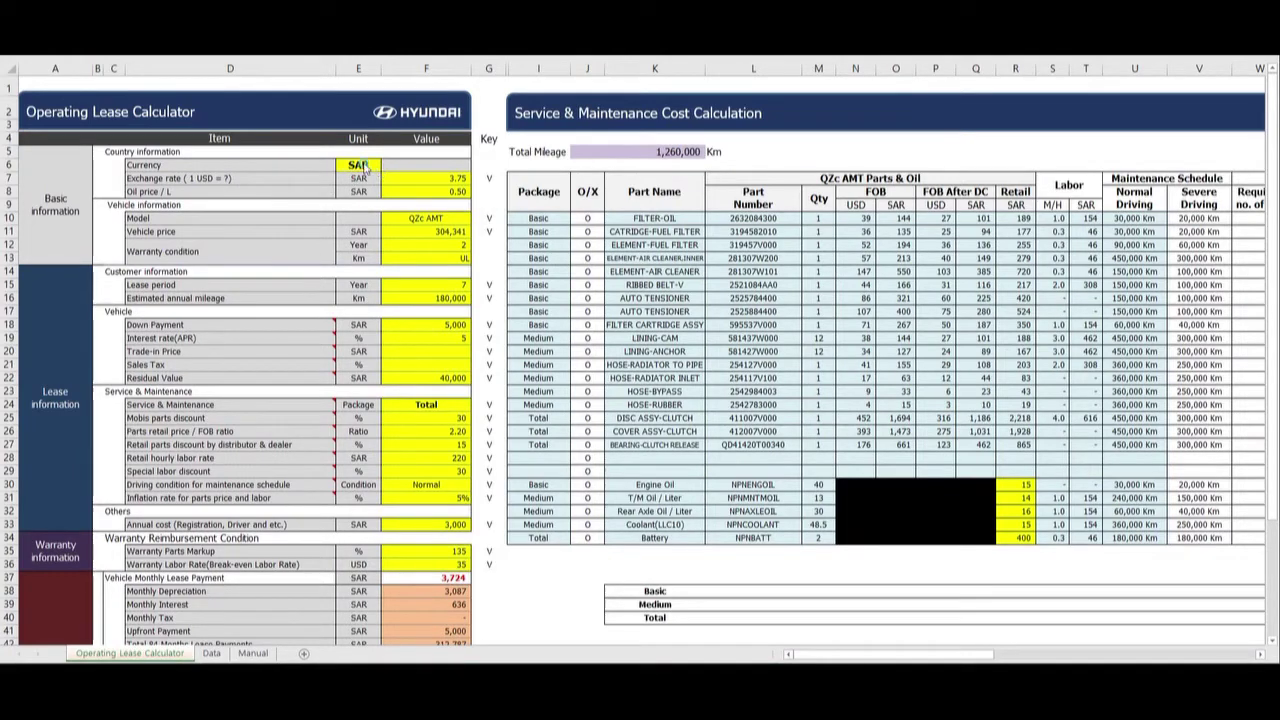
# Examine the yellow input cells and the Key marks beside them, including the warranty condition rows
pyautogui.moveTo(411, 175); pyautogui.dragTo(420, 376)
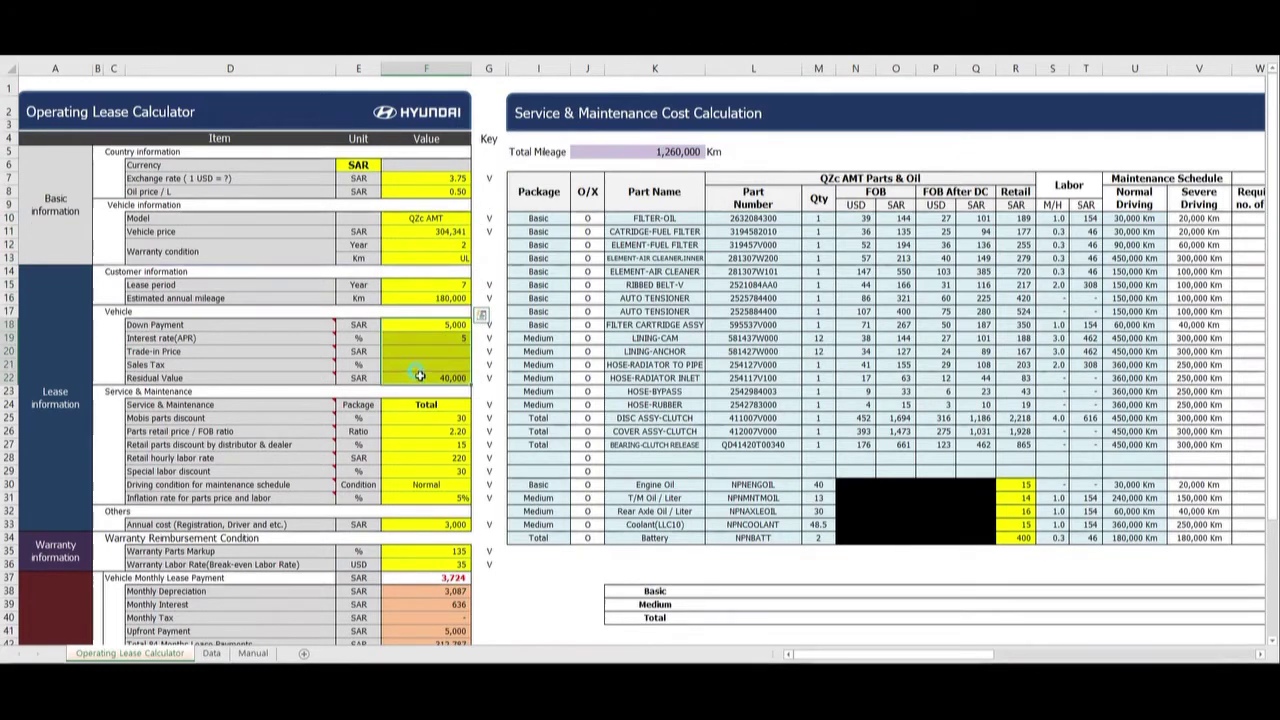
pyautogui.click(484, 177)
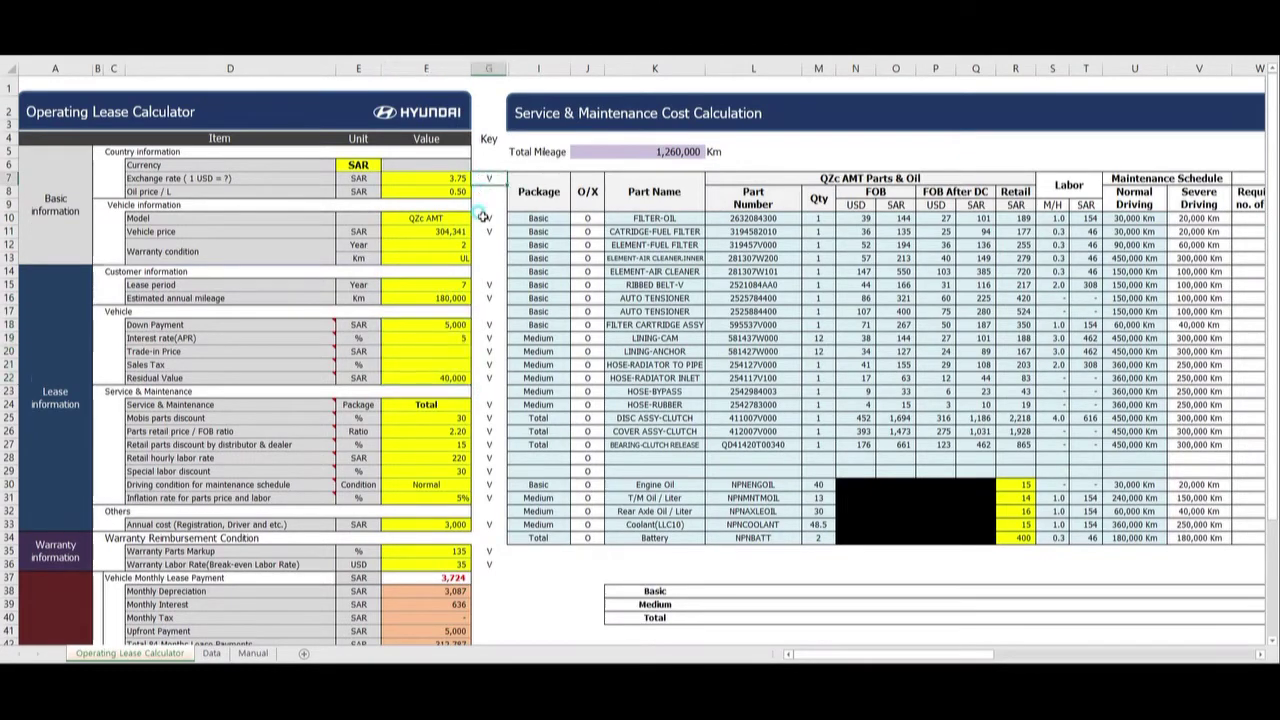
pyautogui.click(484, 217)
pyautogui.click(486, 231)
pyautogui.click(486, 285)
pyautogui.click(488, 299)
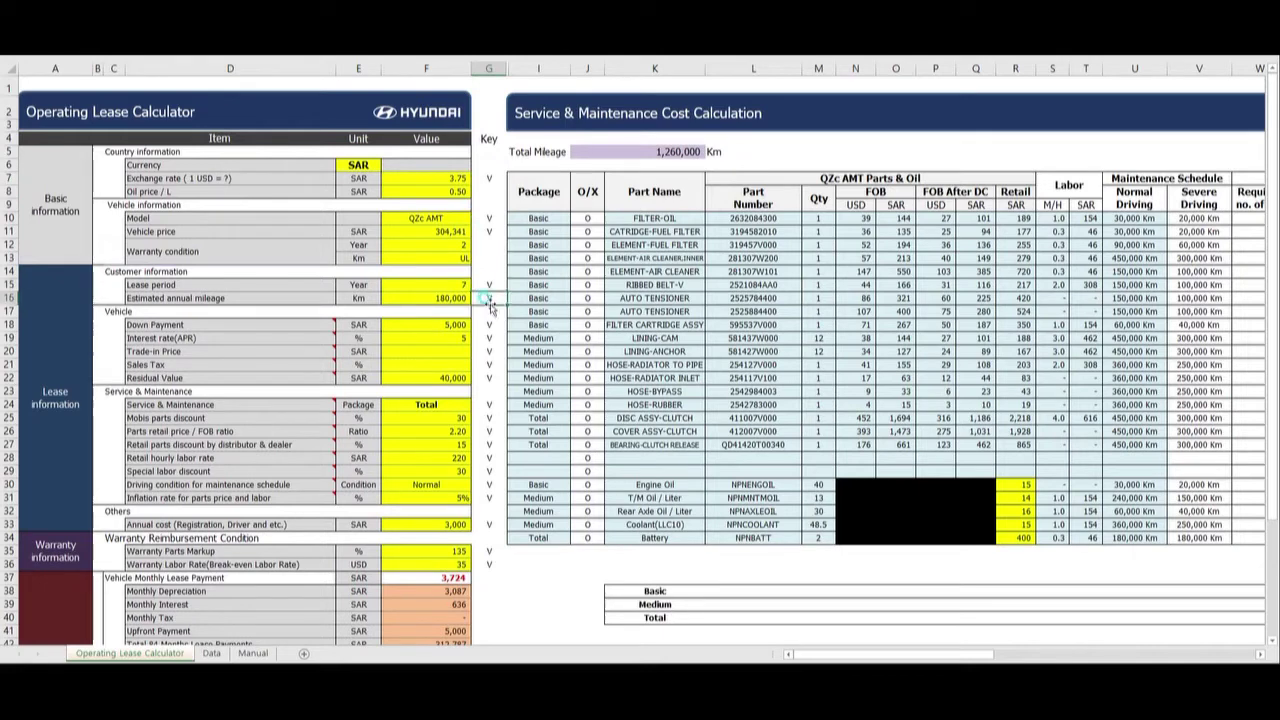
pyautogui.click(487, 324)
pyautogui.click(484, 338)
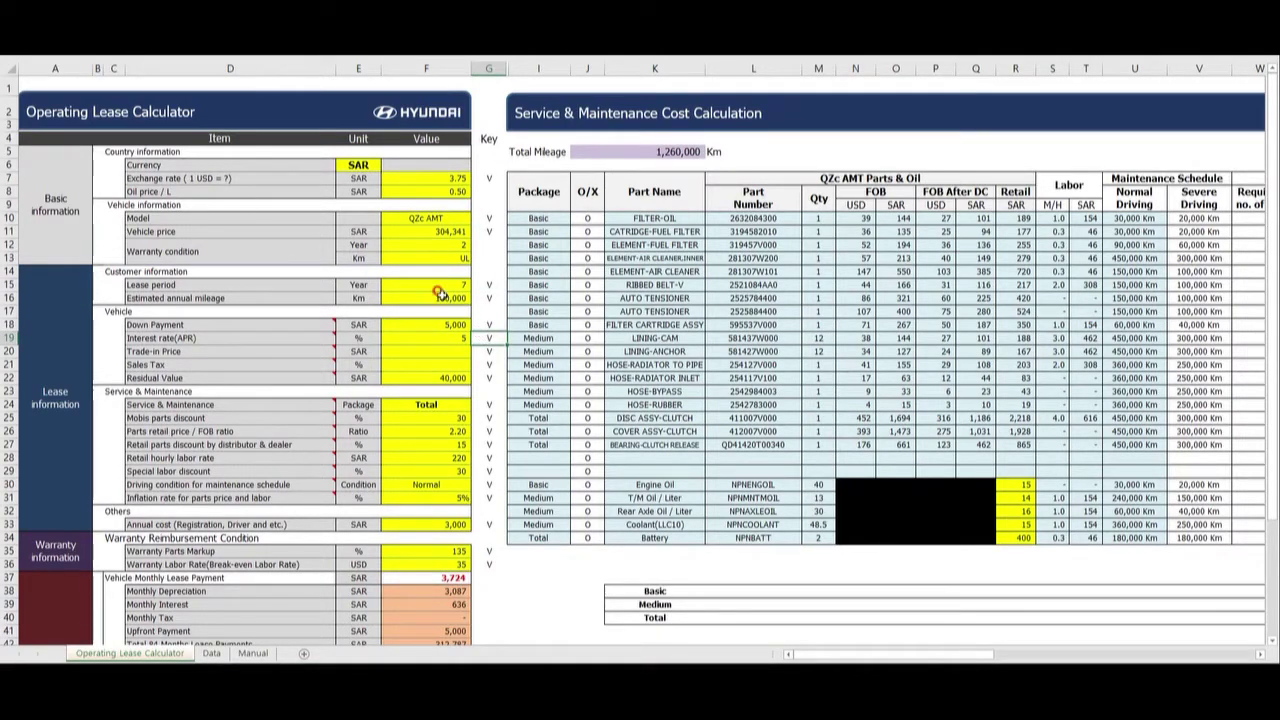
pyautogui.click(162, 251)
pyautogui.click(458, 254)
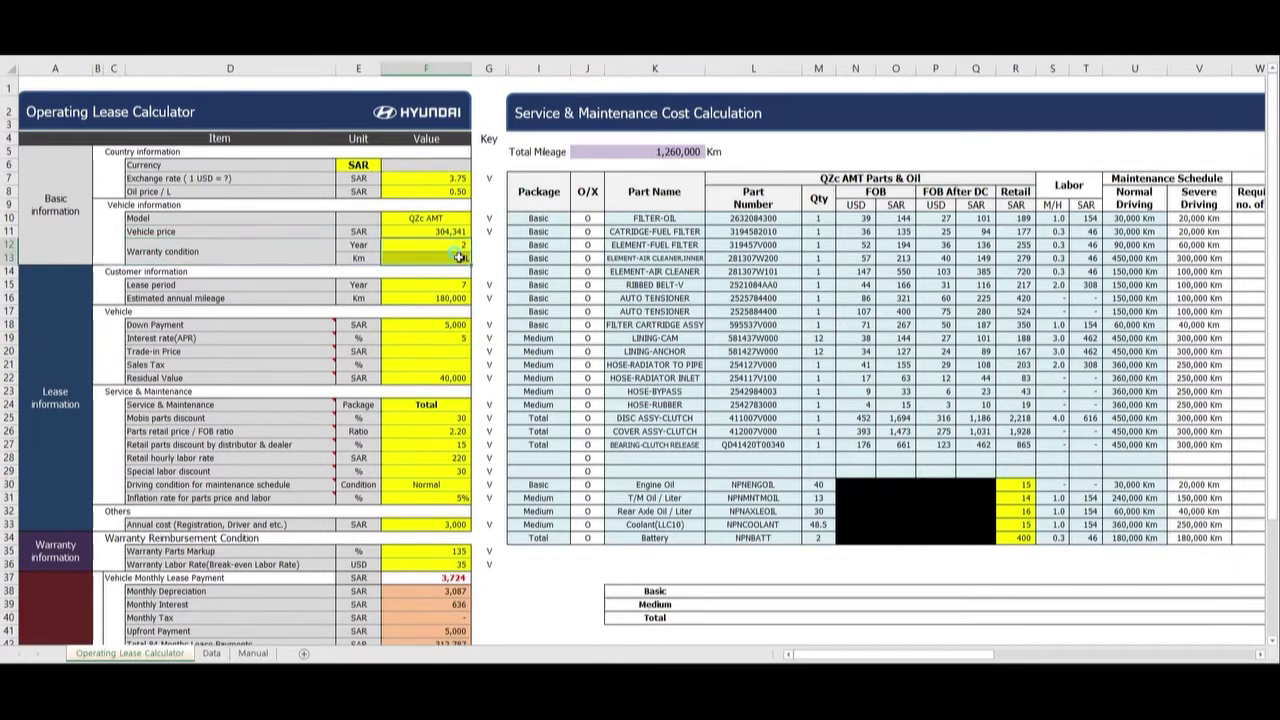
pyautogui.click(485, 253)
pyautogui.click(440, 258)
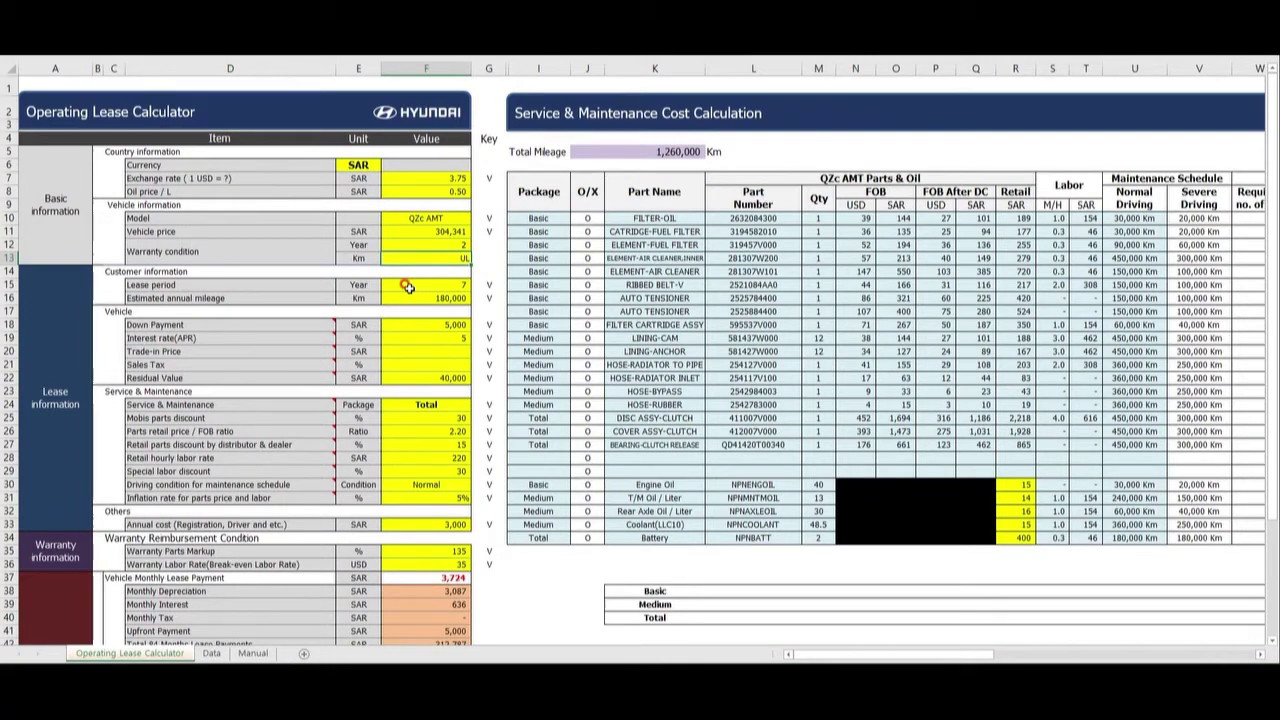
# Check the currency and exchange rate in the basic information section and set the oil price per litre to 0.50 SAR
pyautogui.click(51, 217)
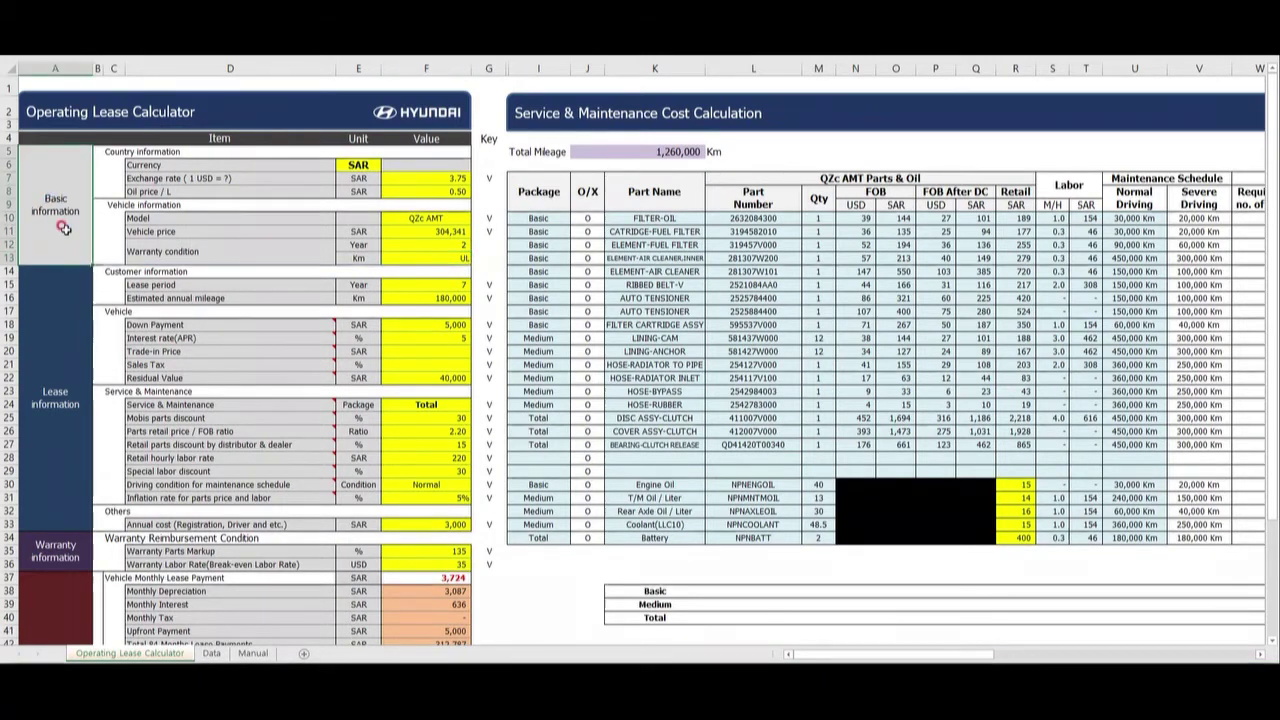
pyautogui.click(152, 164)
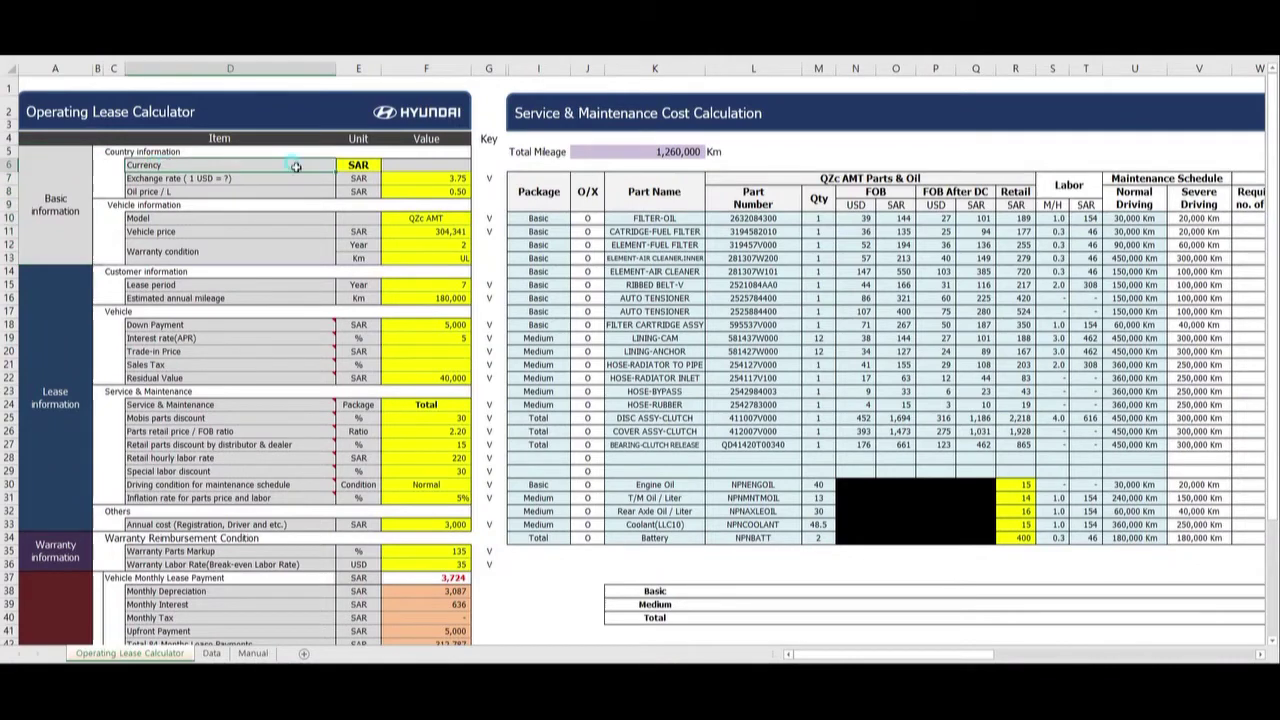
pyautogui.click(355, 164)
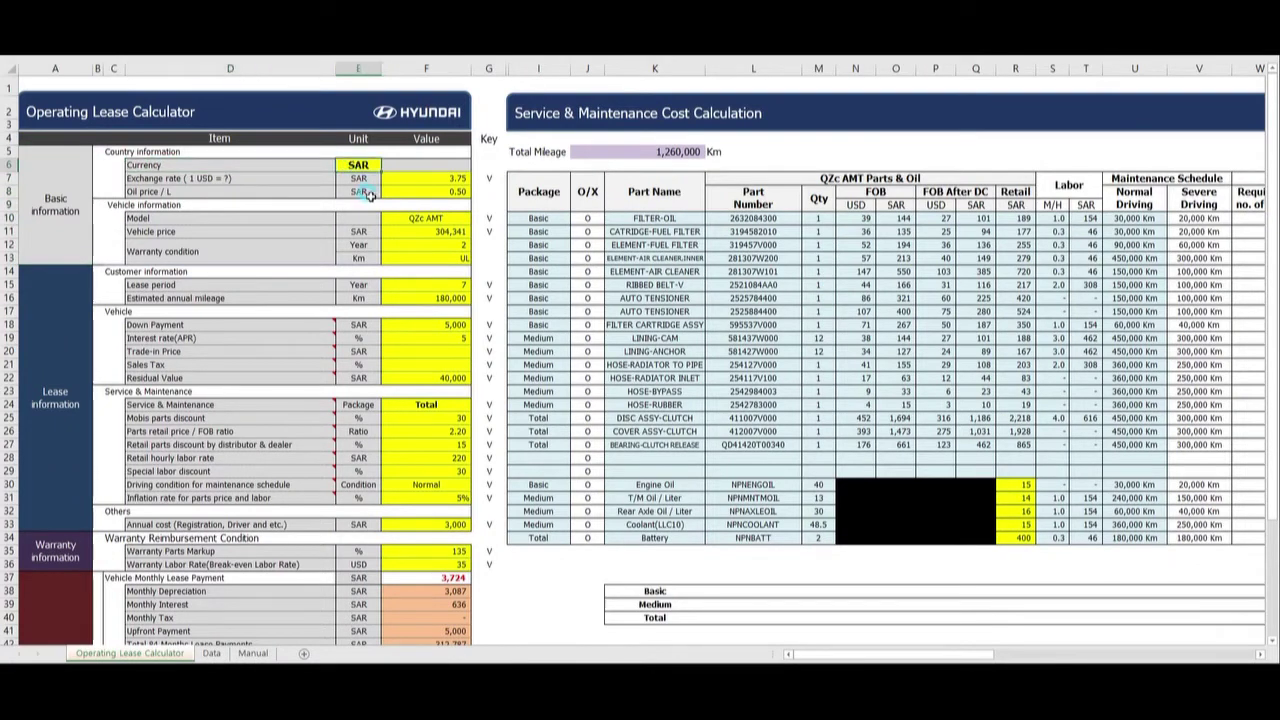
pyautogui.click(455, 178)
pyautogui.click(452, 191)
pyautogui.write('0.')
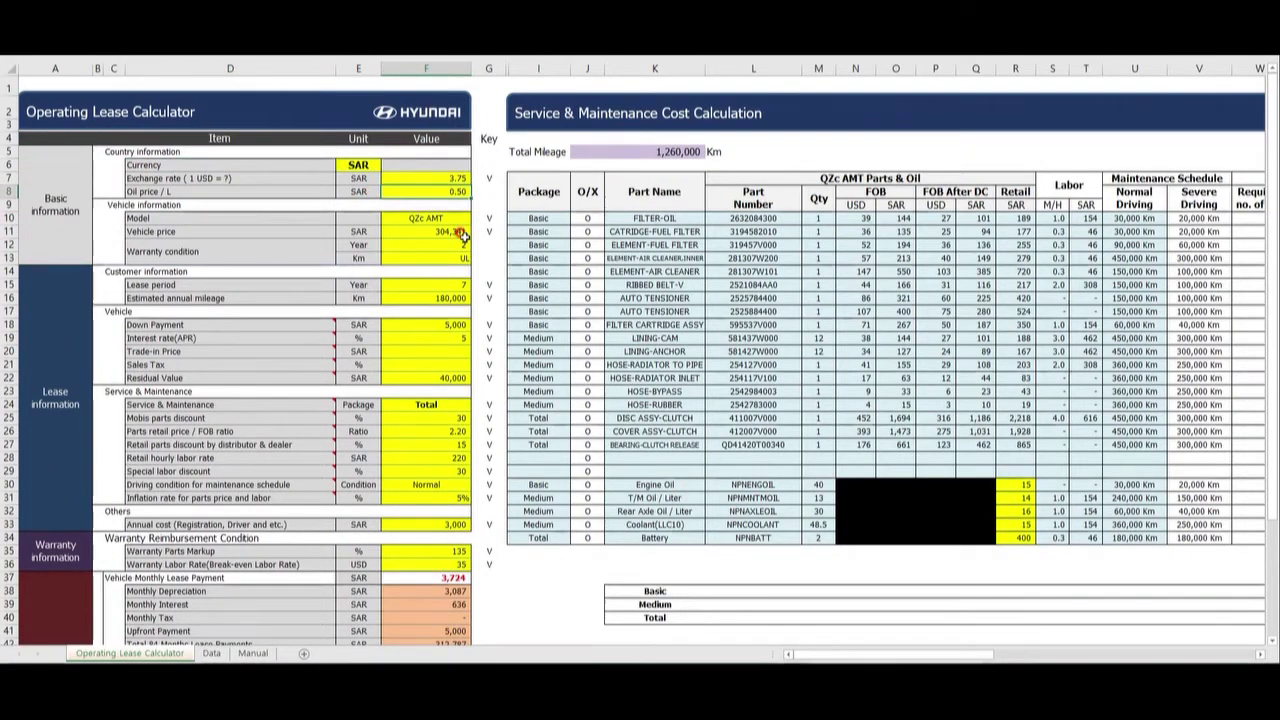
pyautogui.write('50')
pyautogui.press('Return')
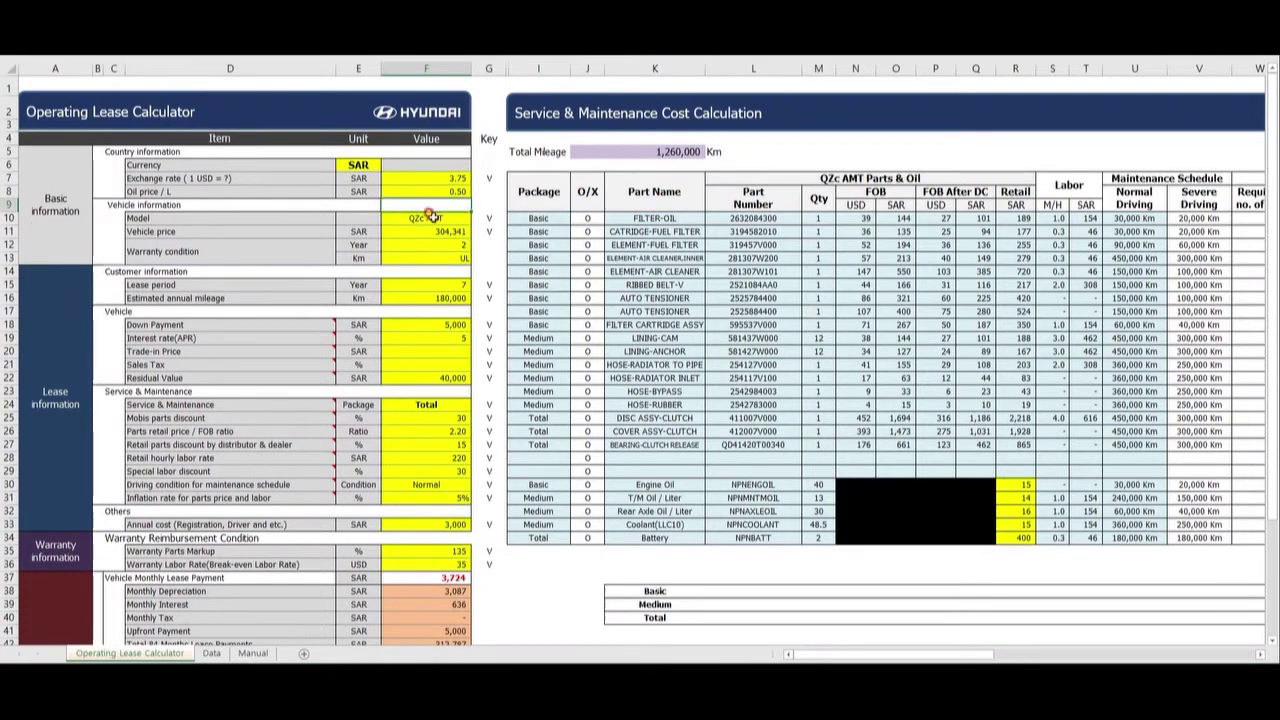
# Change the vehicle model to QV D6GA
pyautogui.click(430, 216)
pyautogui.click(478, 218)
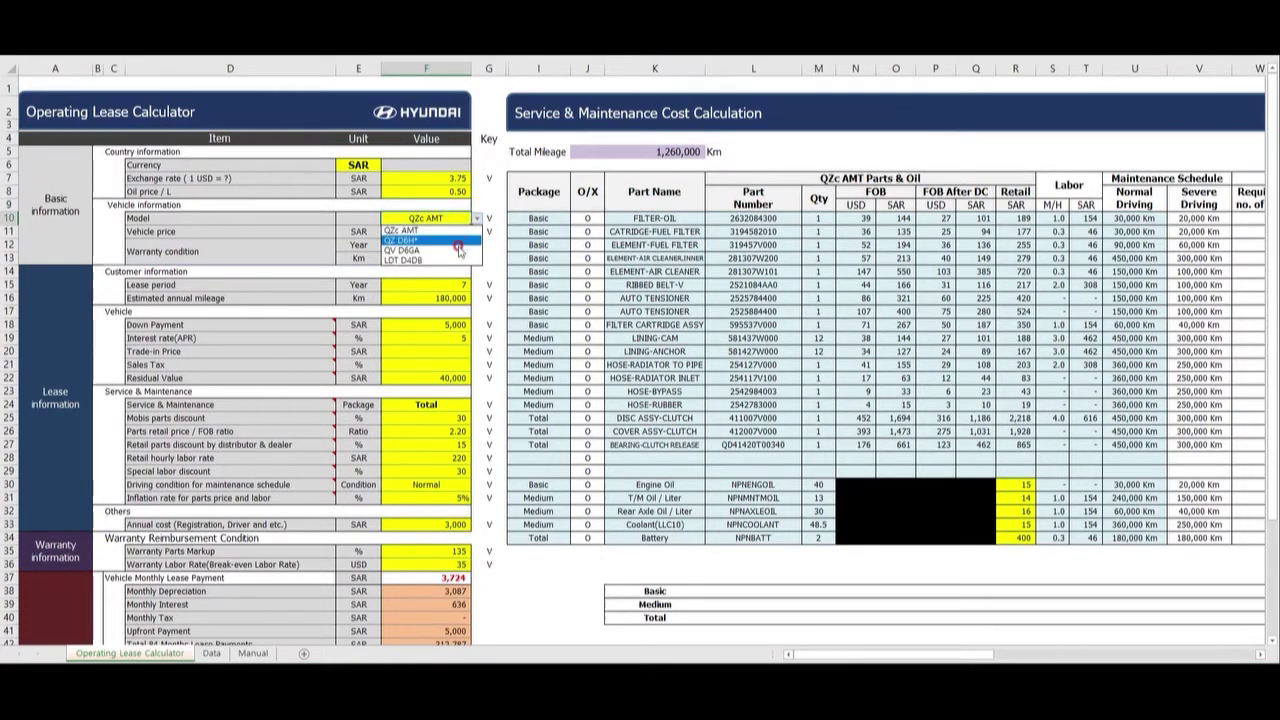
pyautogui.click(461, 253)
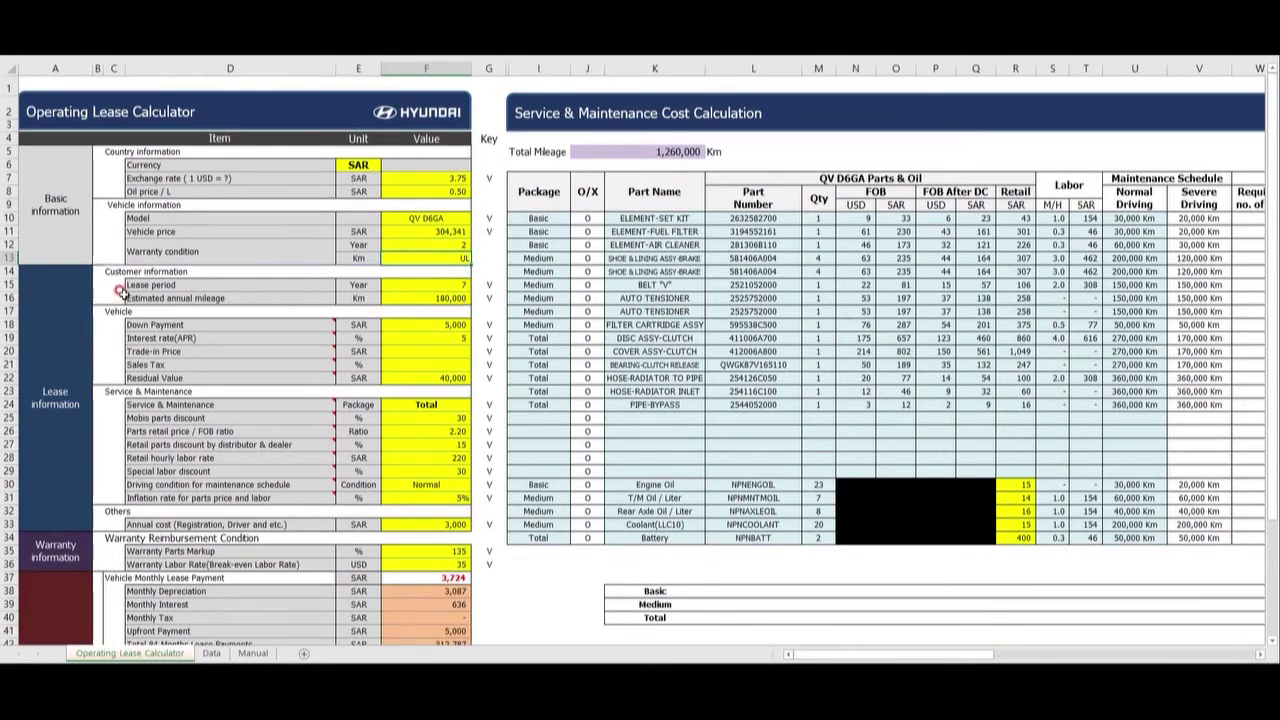
# Set the lease period to 7 years and the estimated annual mileage to 180,000 km
pyautogui.click(463, 285)
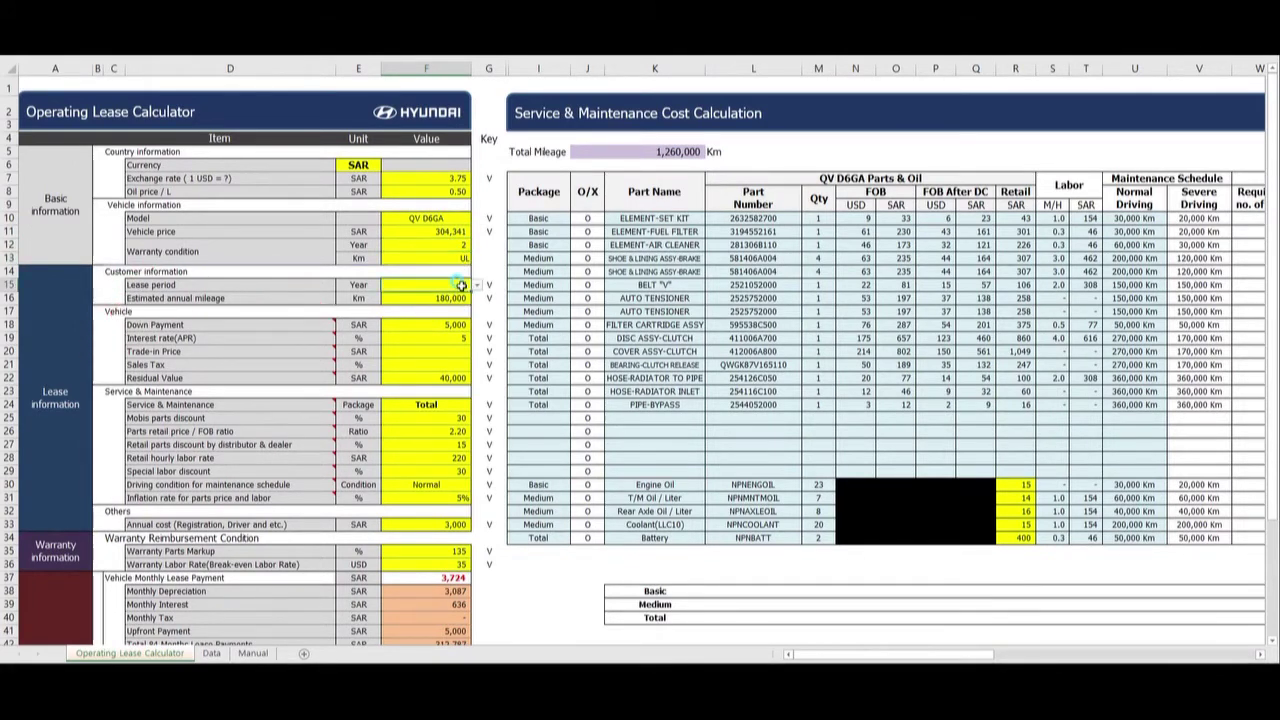
pyautogui.click(476, 285)
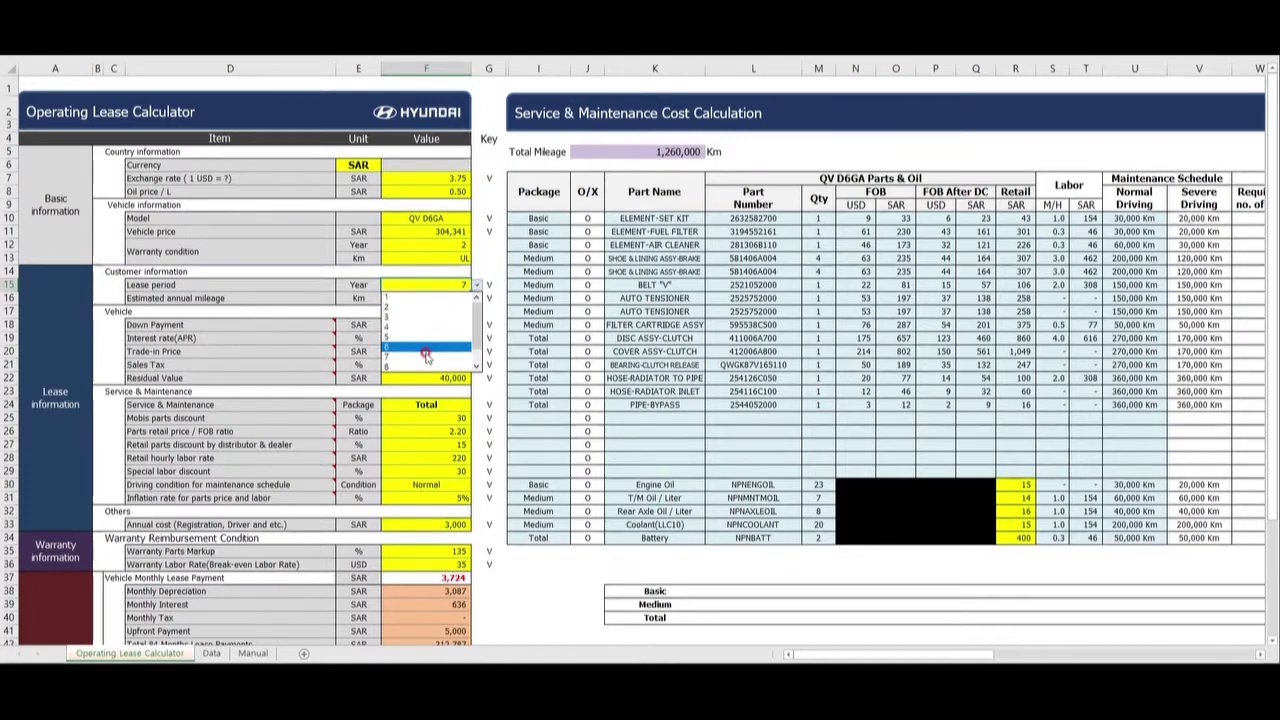
pyautogui.click(427, 362)
pyautogui.press('Return')
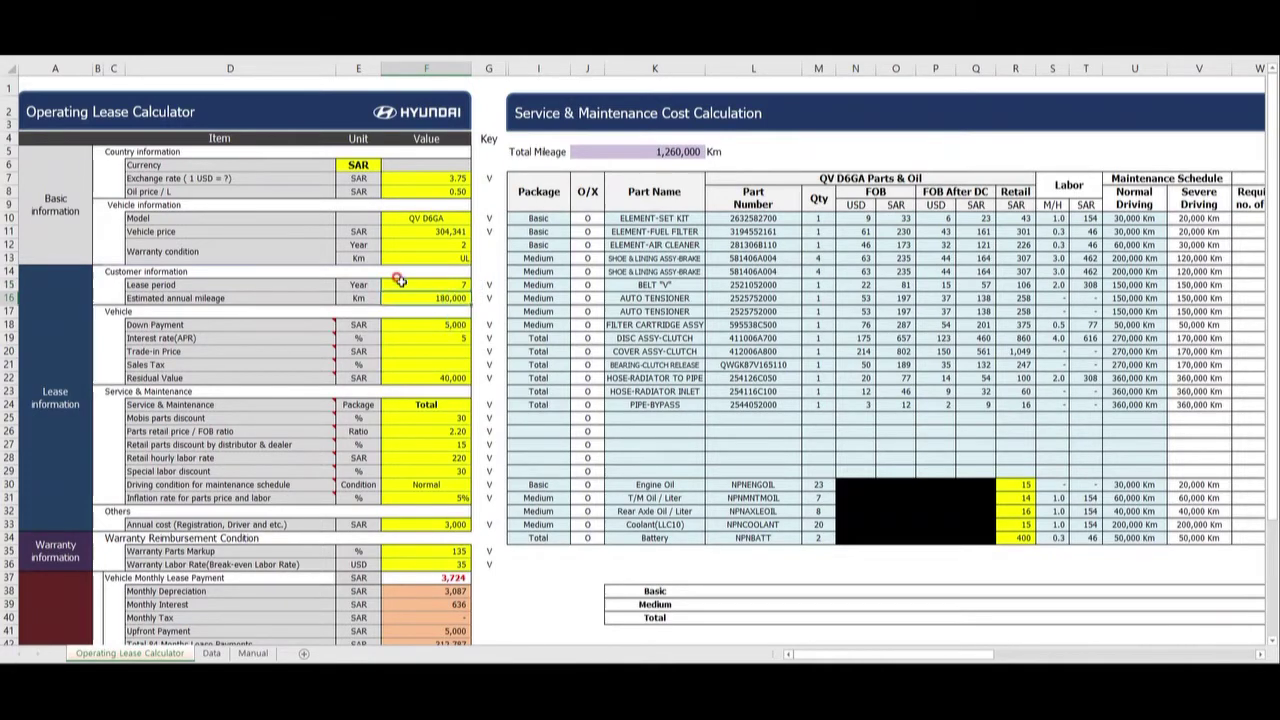
pyautogui.write('1820')
pyautogui.press('BackSpace')
pyautogui.write('0,')
pyautogui.write('000')
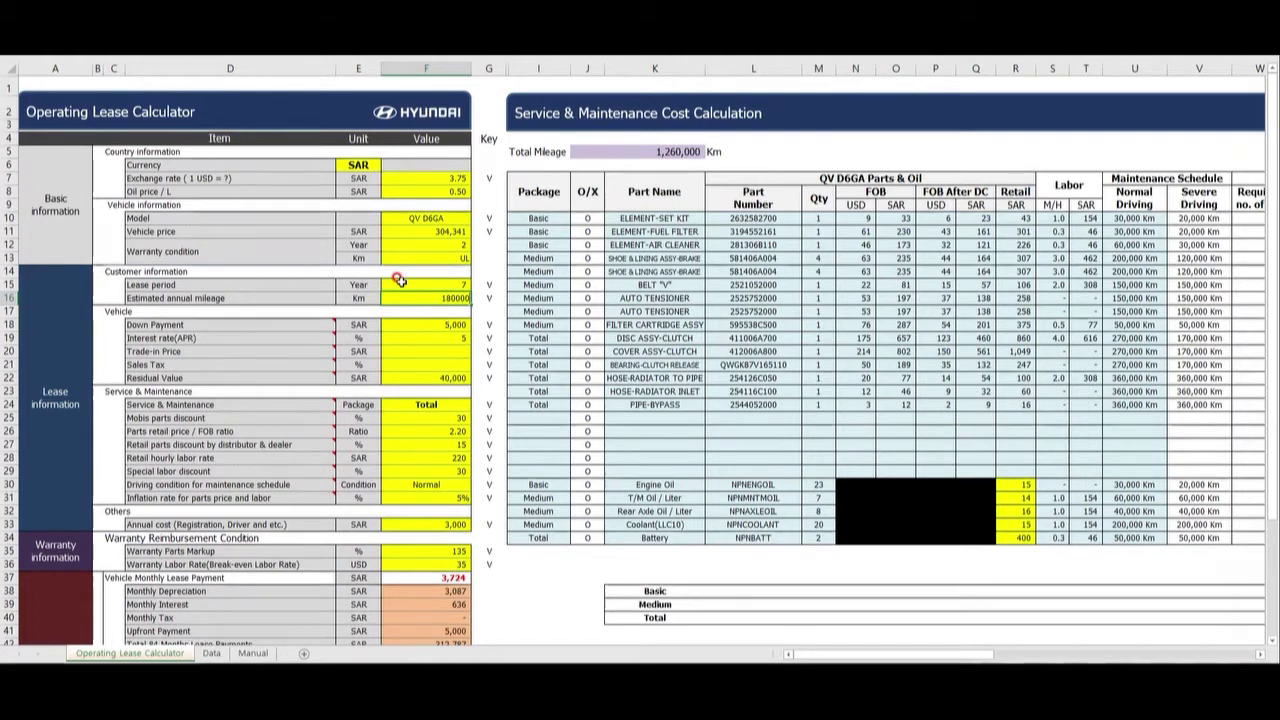
pyautogui.press('Return')
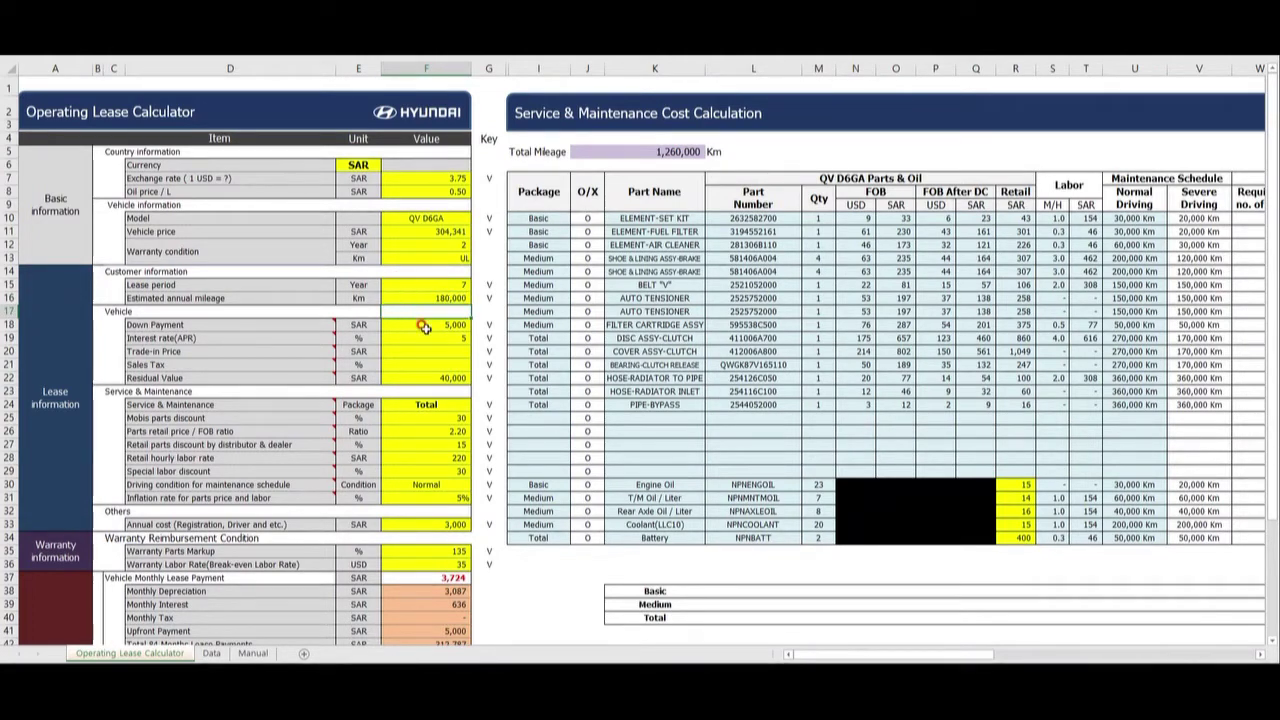
# Go through the vehicle lease inputs from down payment to sales tax and set the residual value to 40,000 SAR
pyautogui.click(420, 324)
pyautogui.click(424, 338)
pyautogui.click(428, 351)
pyautogui.click(430, 364)
pyautogui.click(434, 377)
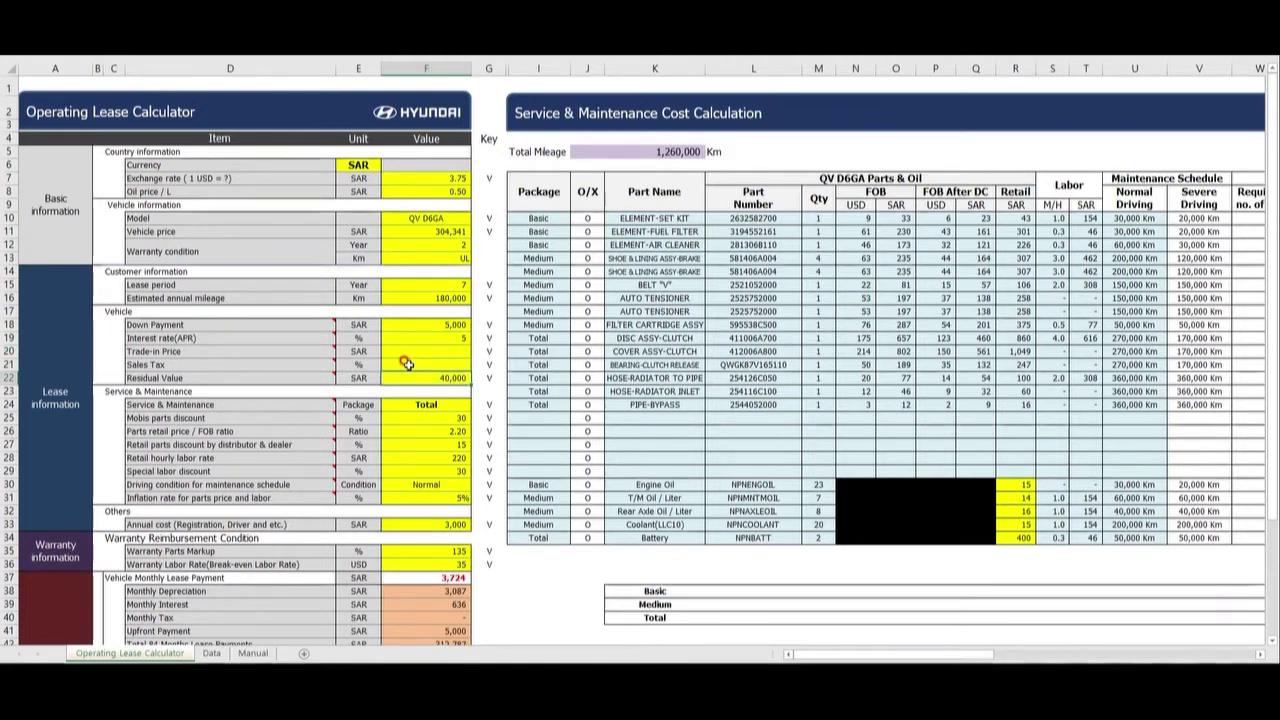
pyautogui.write('40,000')
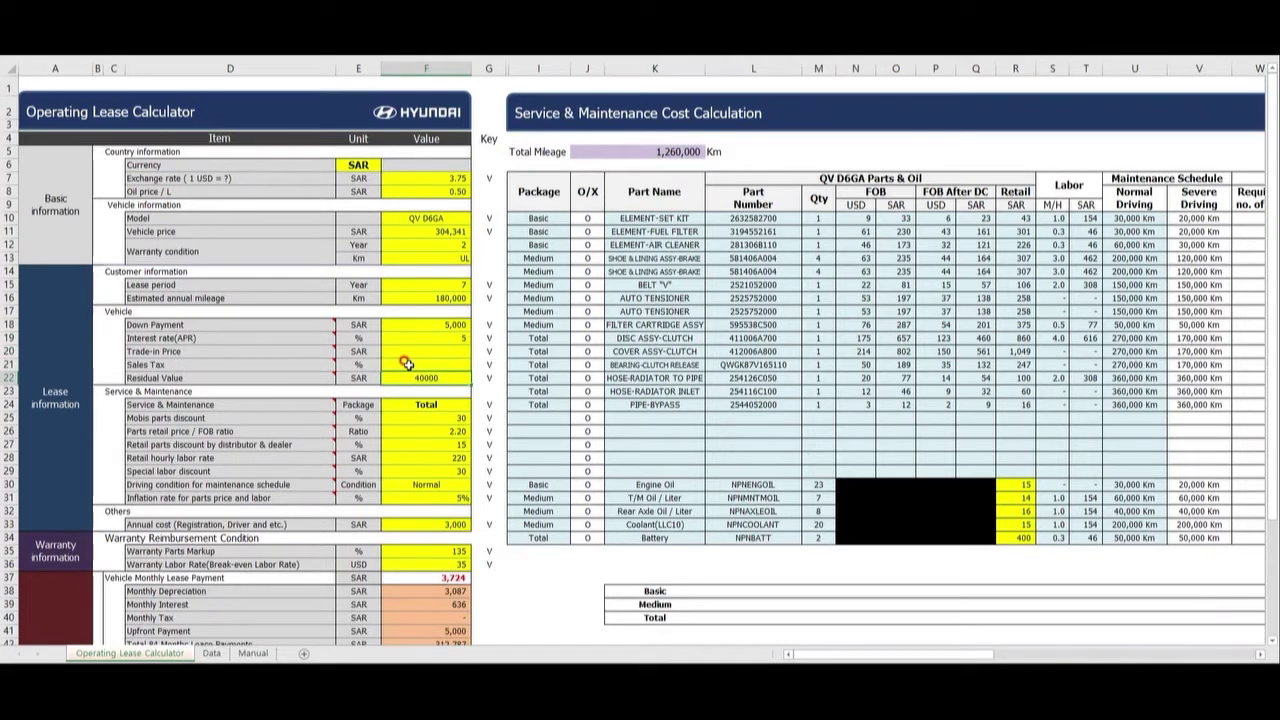
pyautogui.press('Return')
pyautogui.click(303, 381)
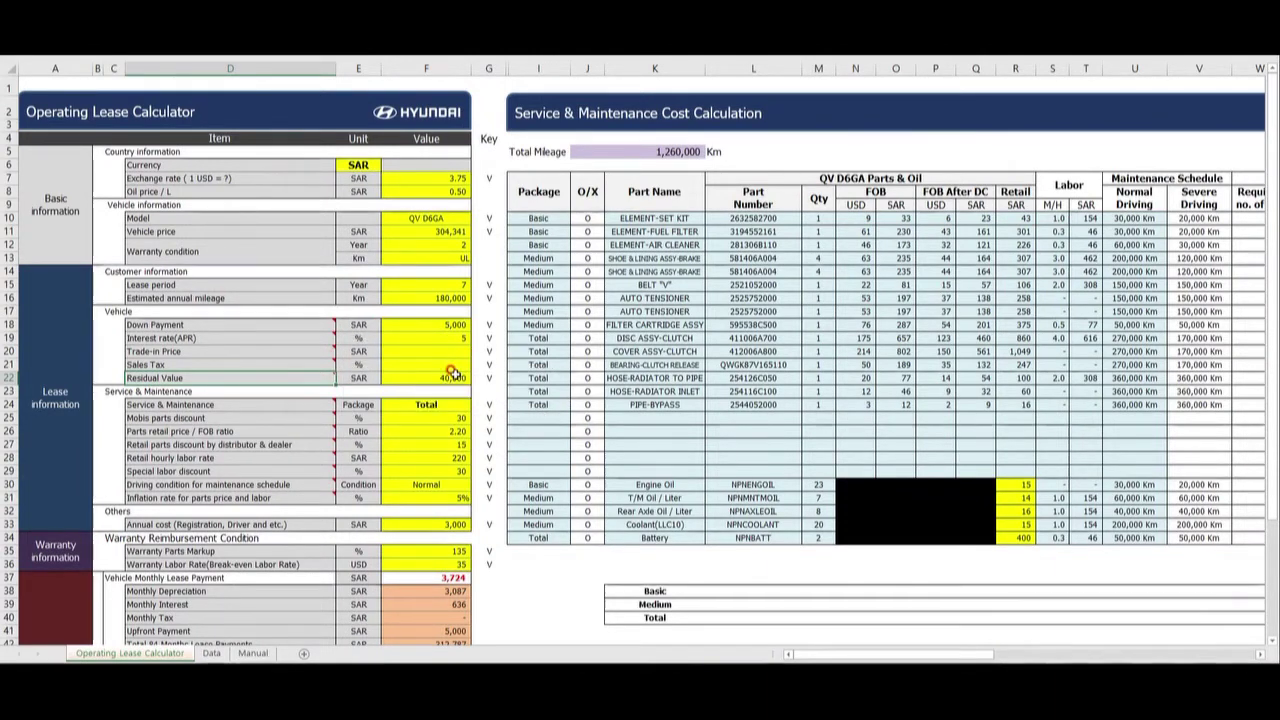
pyautogui.click(452, 377)
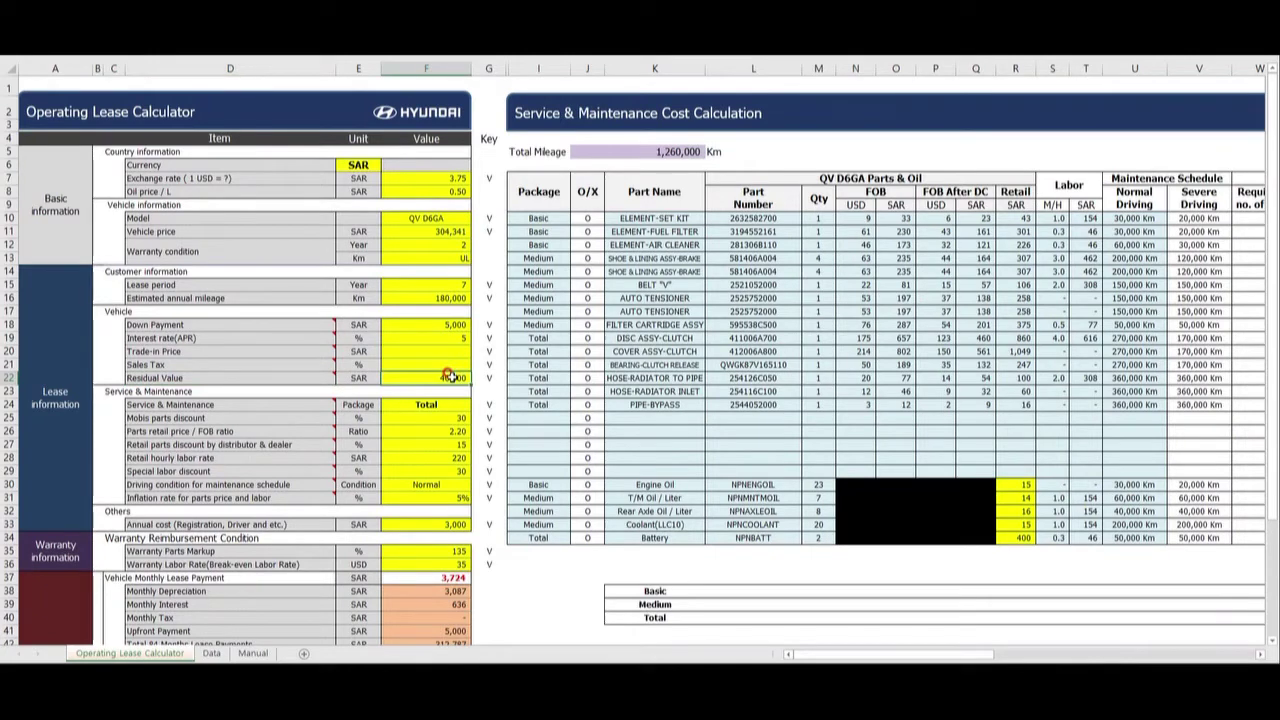
# Clear the down payment value, leaving the trade-in price and sales tax cells empty
pyautogui.click(447, 350)
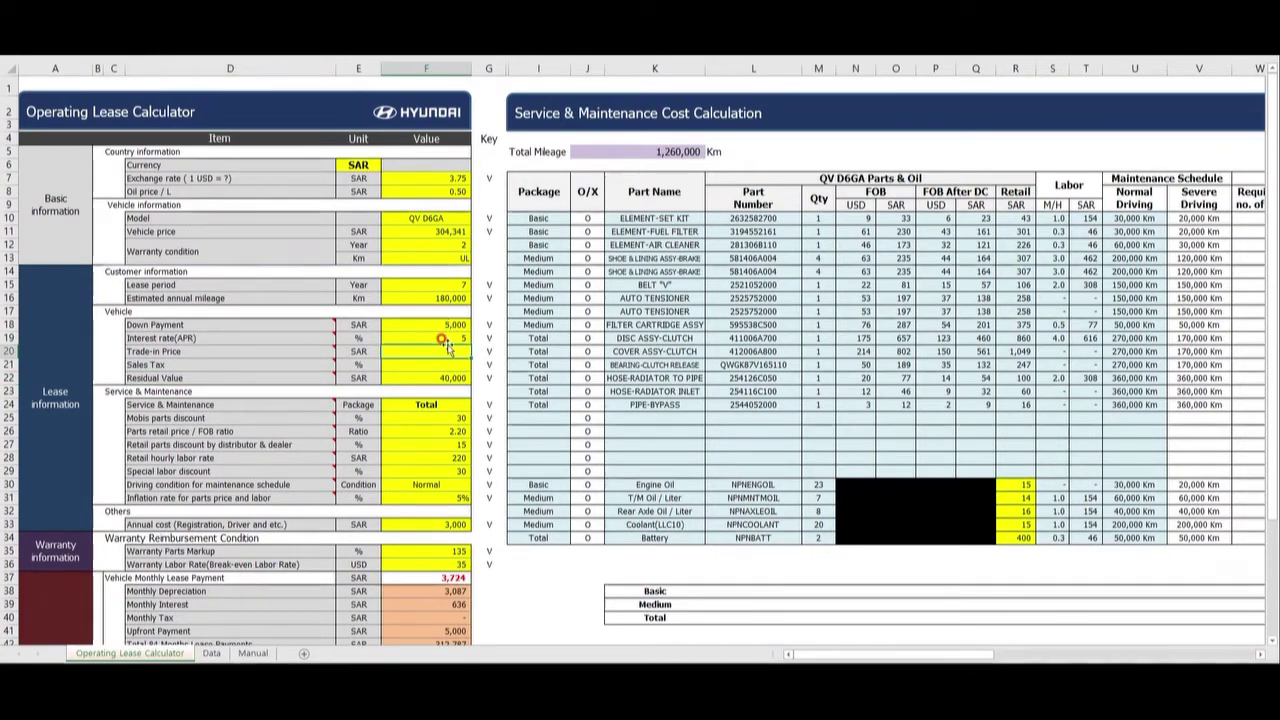
pyautogui.click(451, 326)
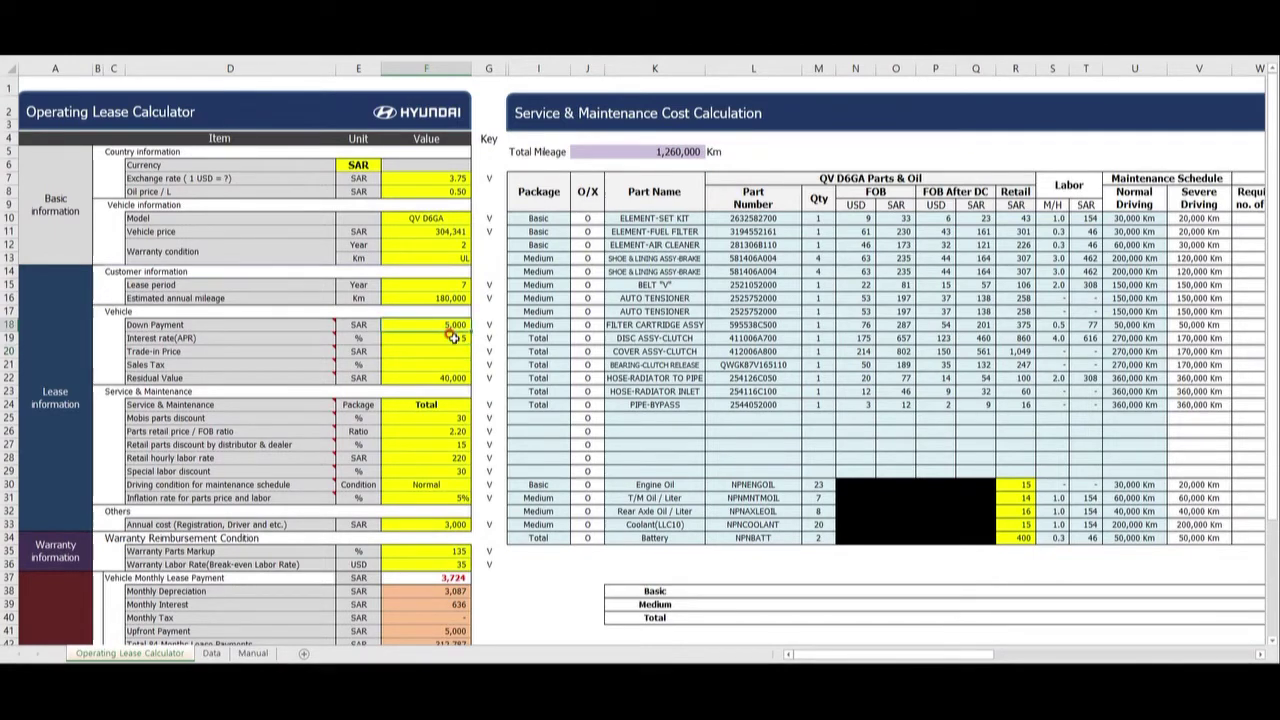
pyautogui.press('Delete')
pyautogui.click(446, 350)
pyautogui.click(443, 361)
pyautogui.click(443, 350)
pyautogui.click(446, 327)
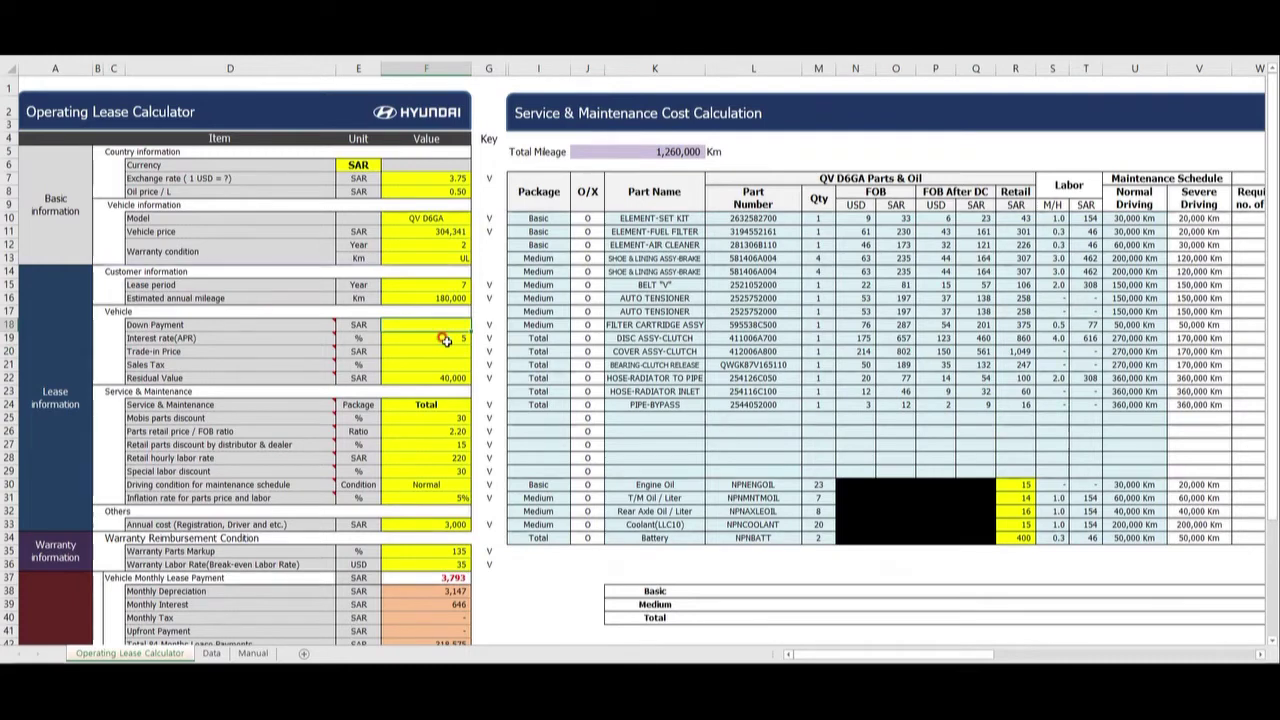
# Set the Service & Maintenance package to Not included and check the lease payment section
pyautogui.click(426, 404)
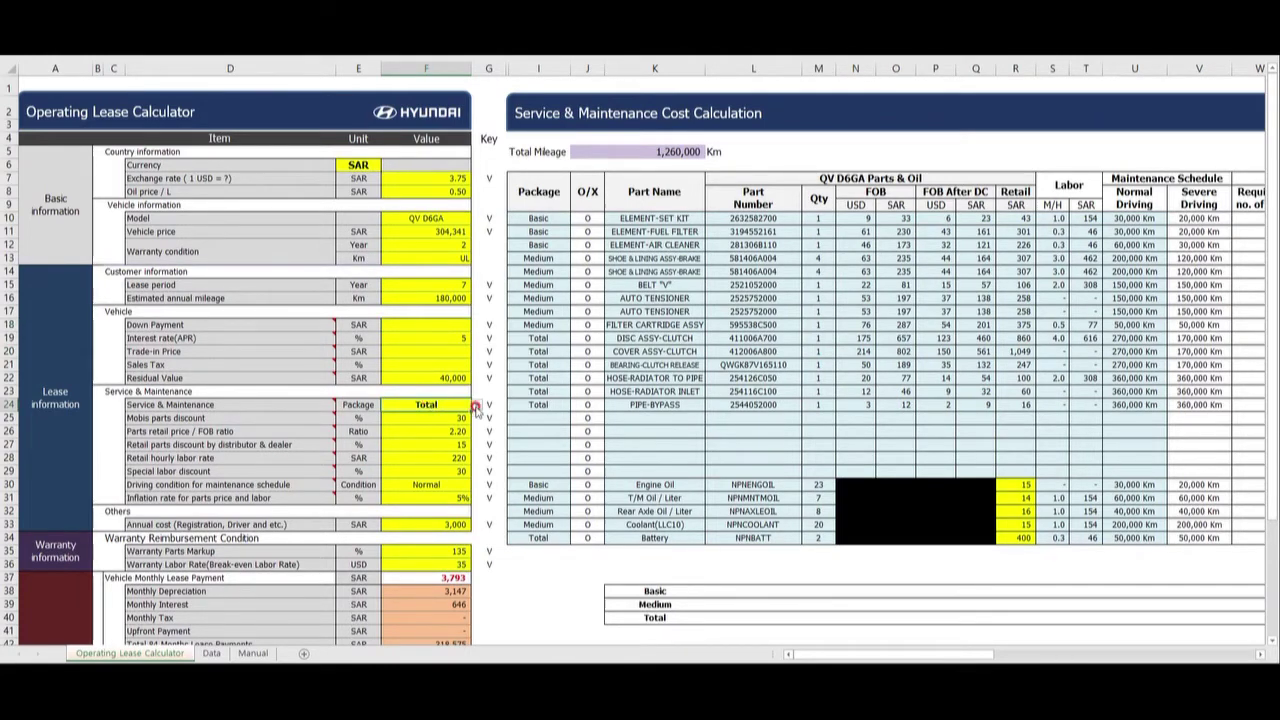
pyautogui.click(477, 404)
pyautogui.click(459, 424)
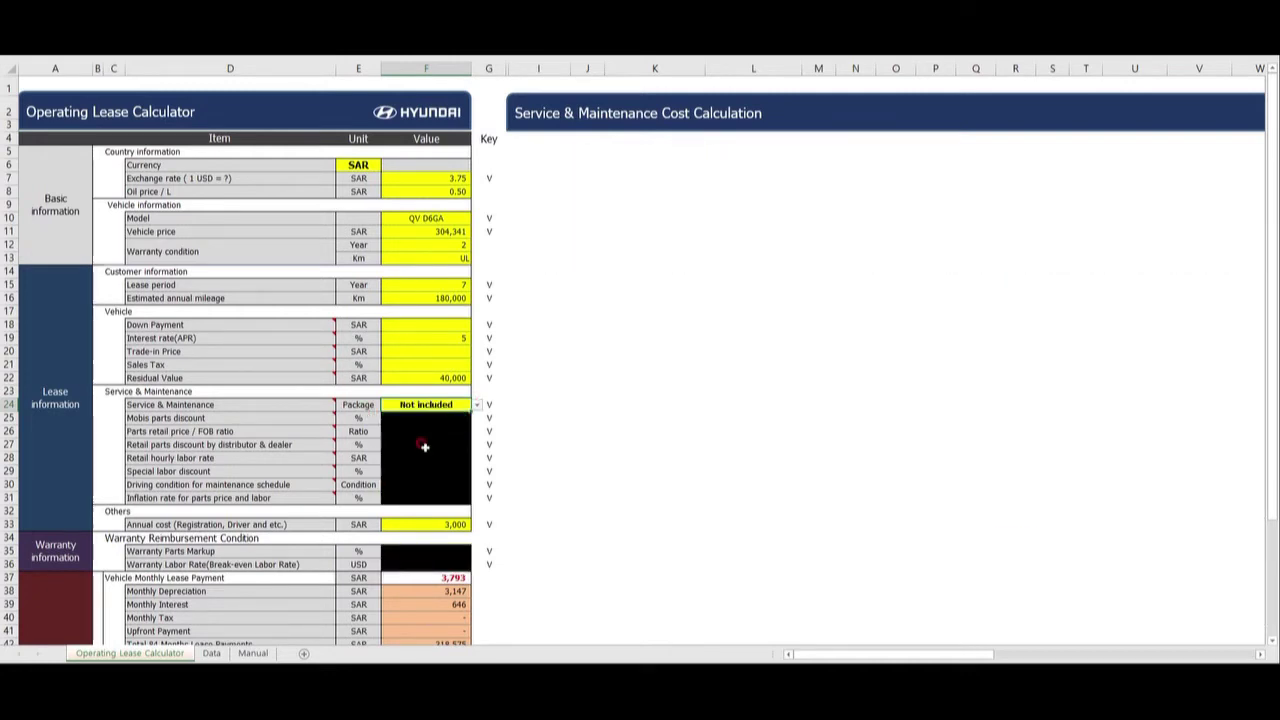
pyautogui.scroll(-2, 449, 400)
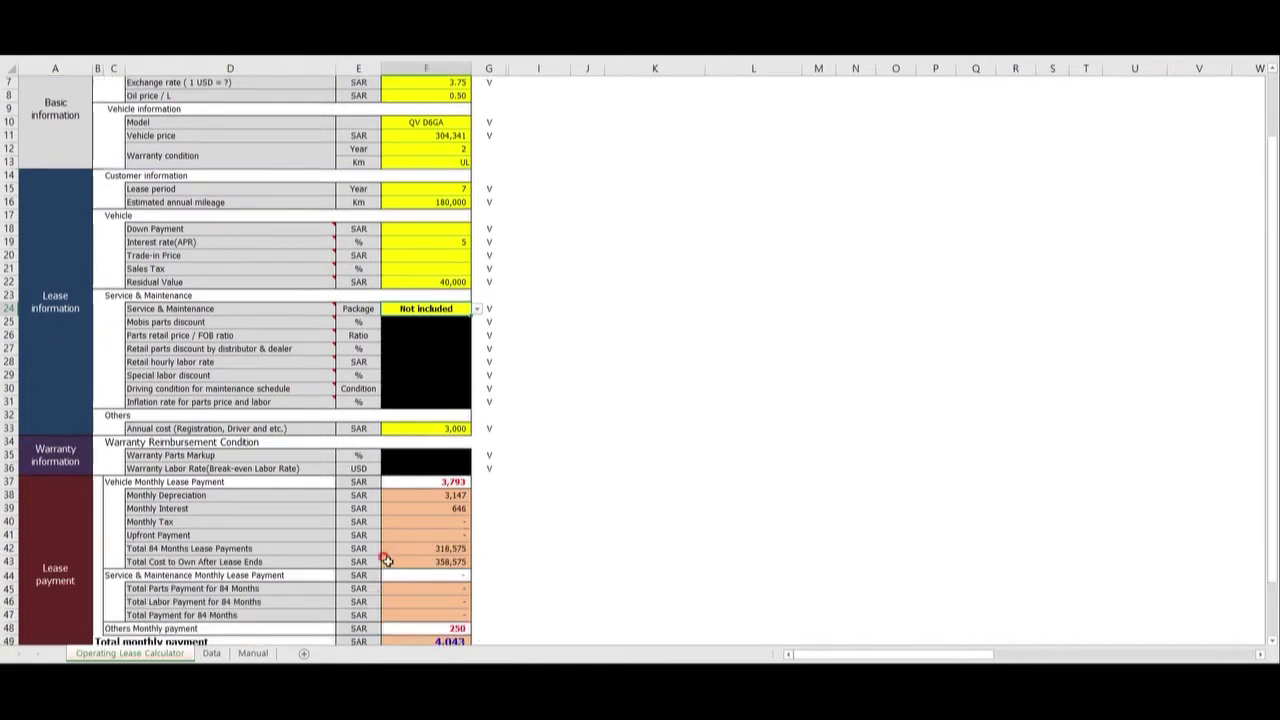
pyautogui.scroll(2, 466, 560)
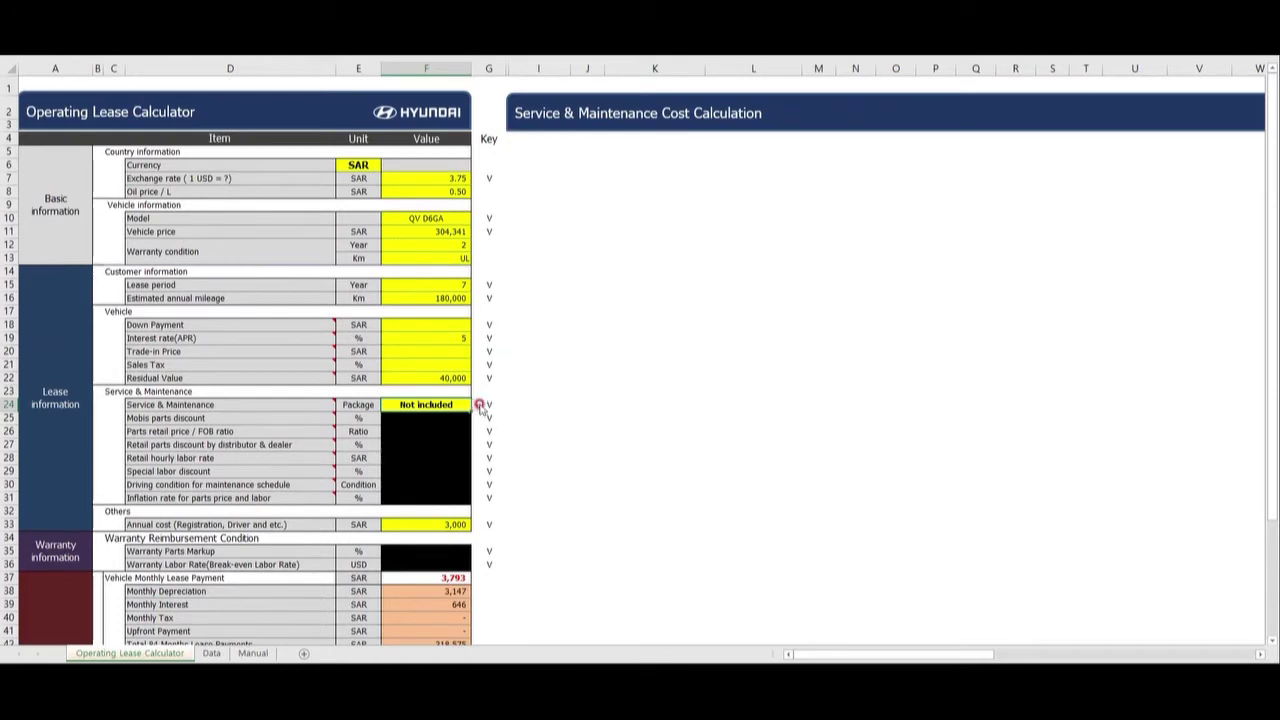
# Switch the Service & Maintenance package through Basic and Medium, finishing on Total
pyautogui.click(477, 404)
pyautogui.click(442, 425)
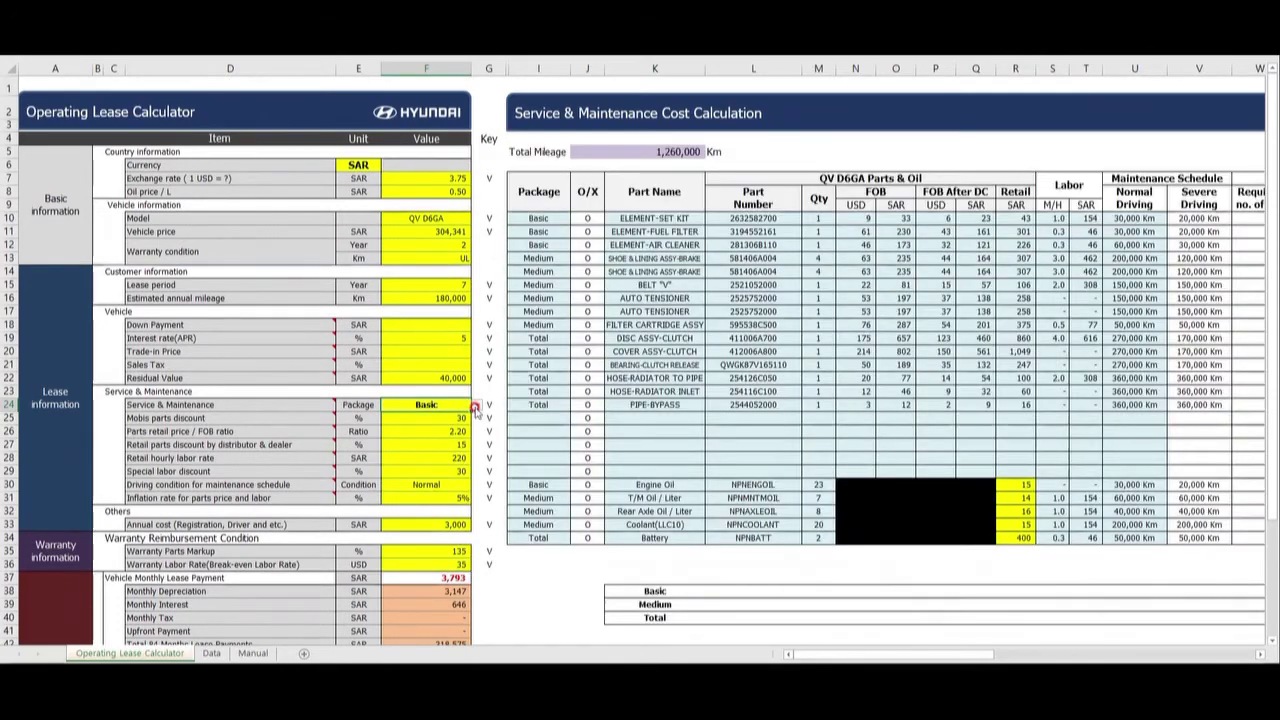
pyautogui.click(477, 404)
pyautogui.click(445, 438)
pyautogui.click(477, 404)
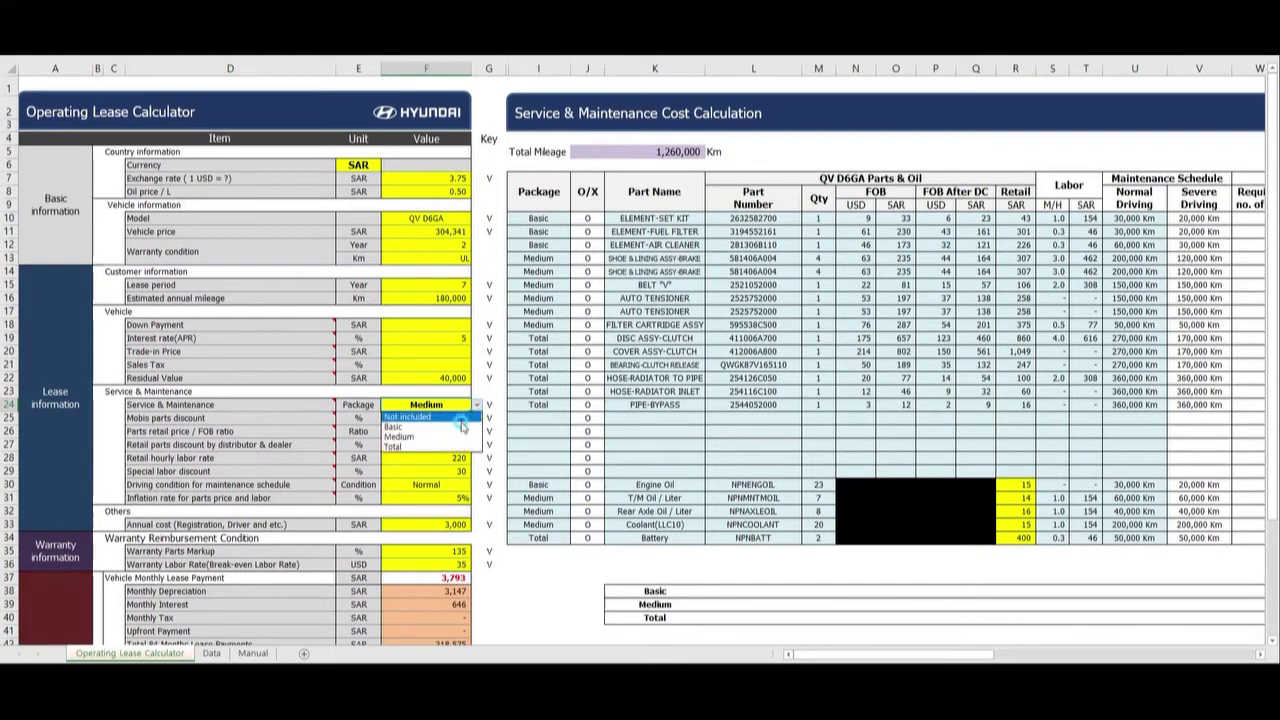
pyautogui.click(445, 451)
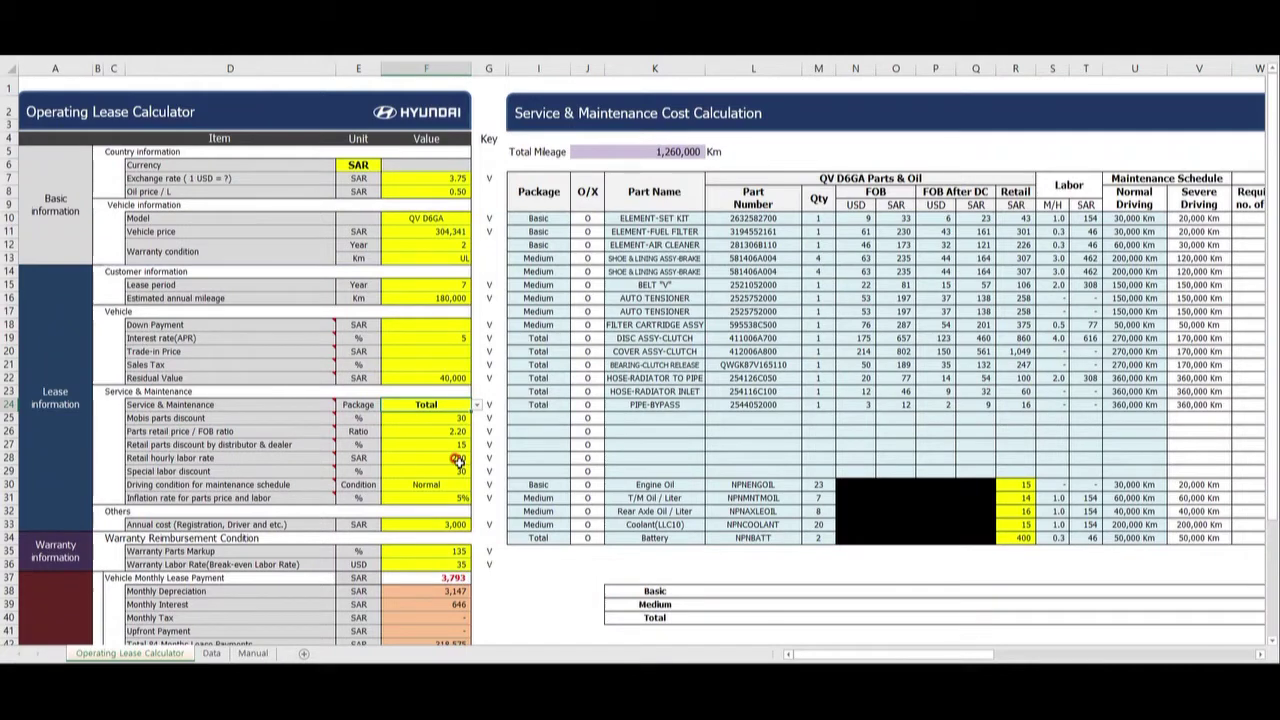
# Set the Mobis parts discount to 30% and the parts retail price / FOB ratio to 2.0
pyautogui.click(436, 418)
pyautogui.press('Delete')
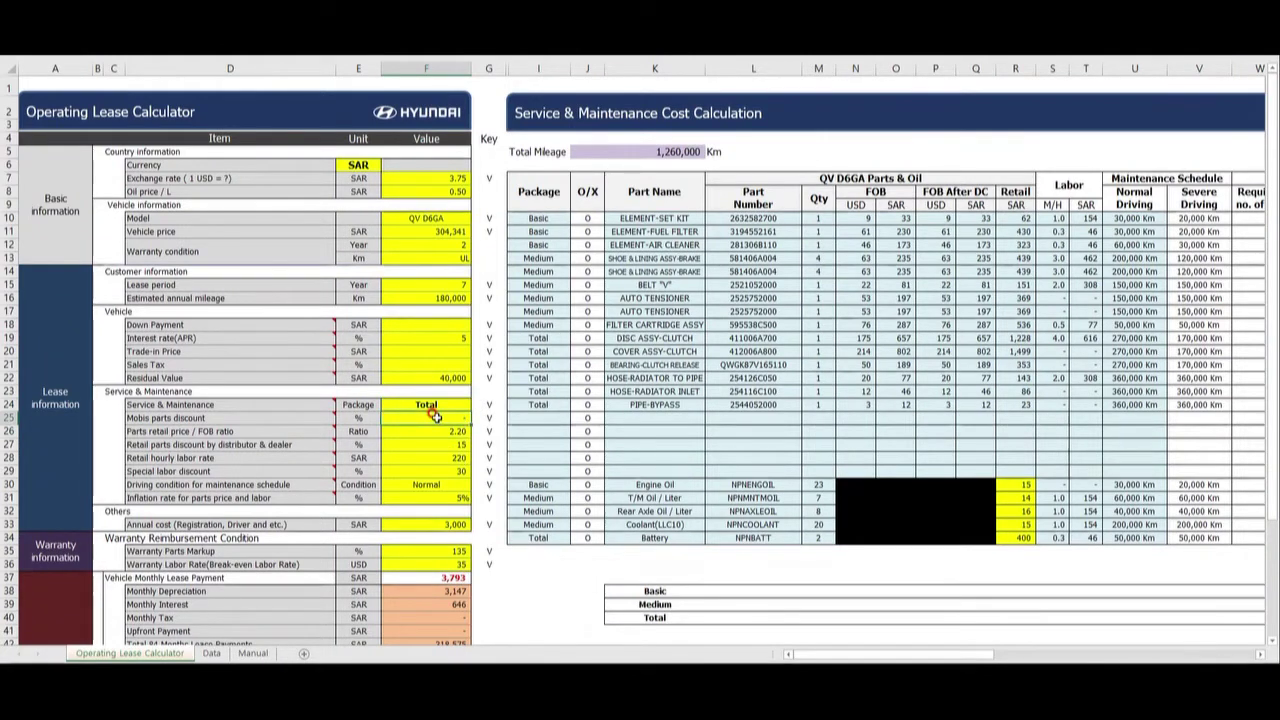
pyautogui.write('30')
pyautogui.press('Return')
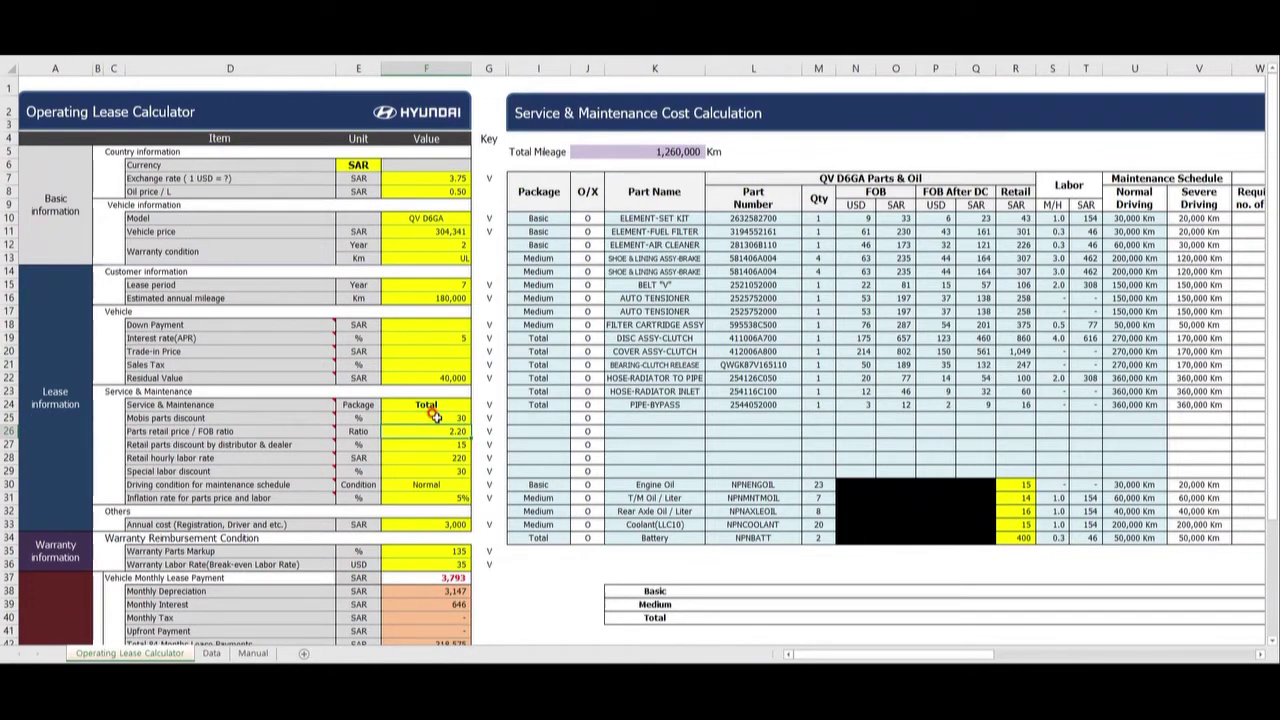
pyautogui.write('2.0')
pyautogui.press('Return')
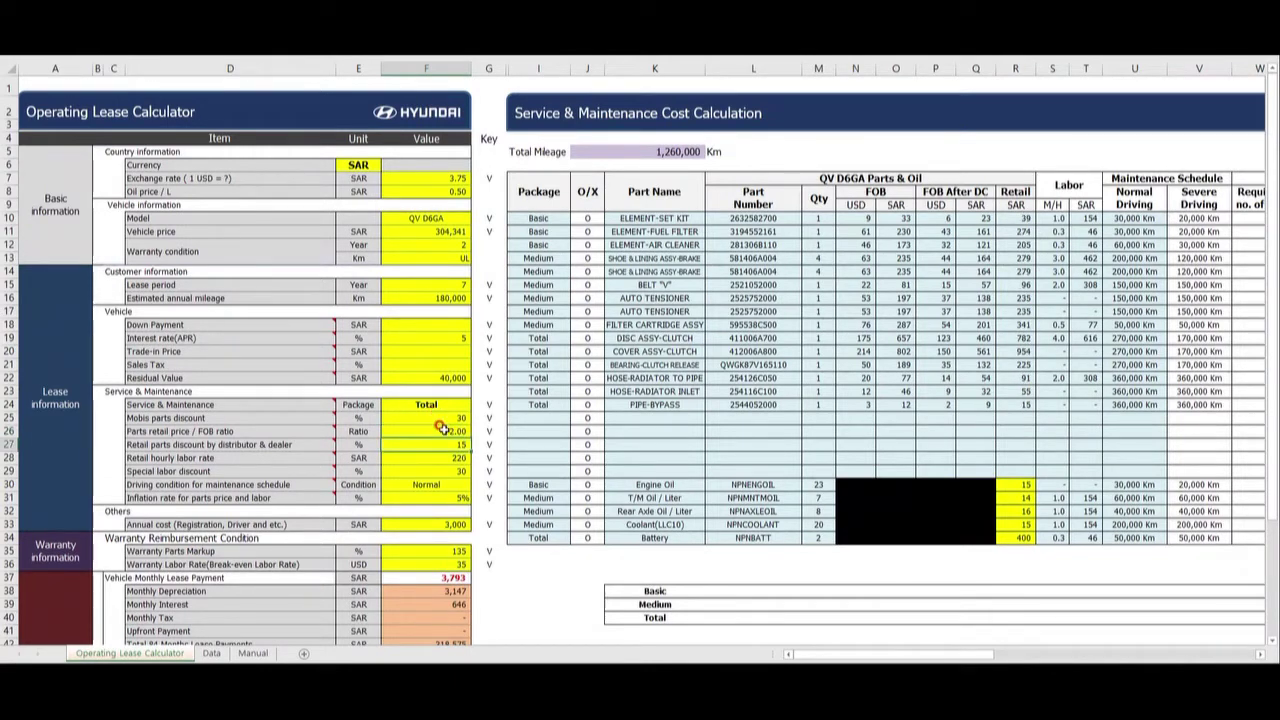
# Set the retail parts discount by distributor & dealer to 10%
pyautogui.press('Up')
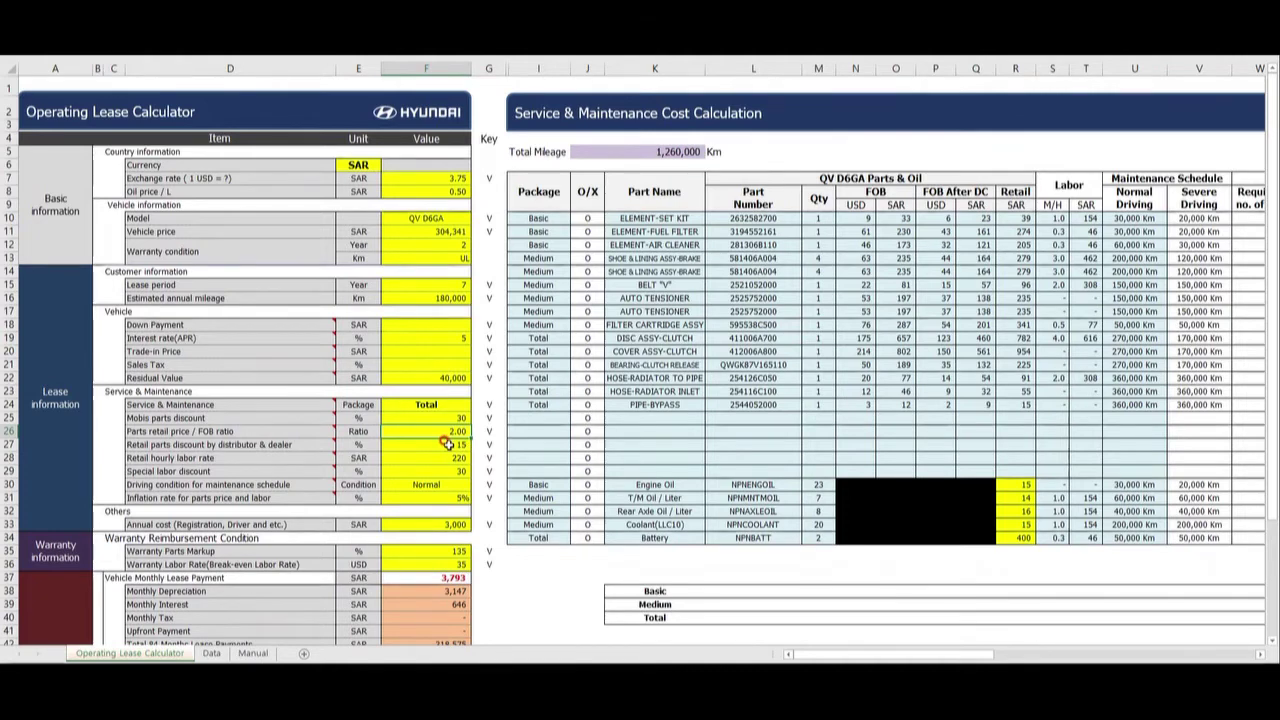
pyautogui.click(464, 447)
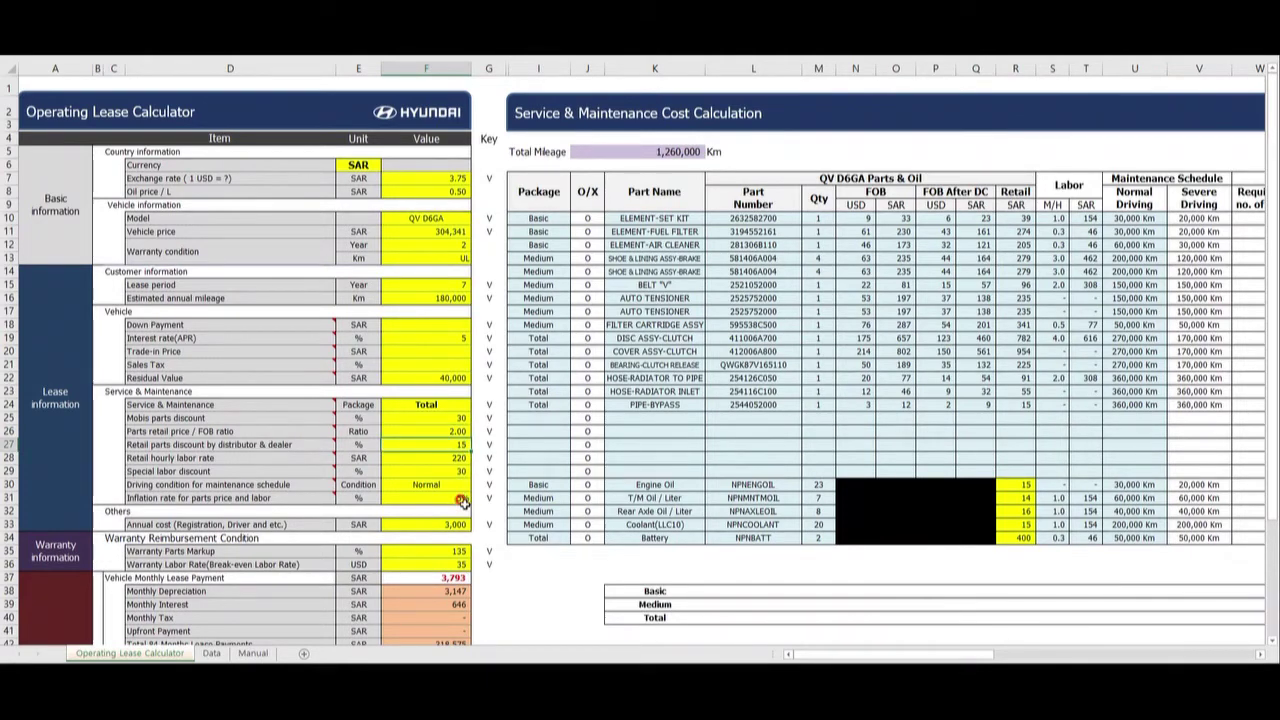
pyautogui.write('10')
pyautogui.press('Return')
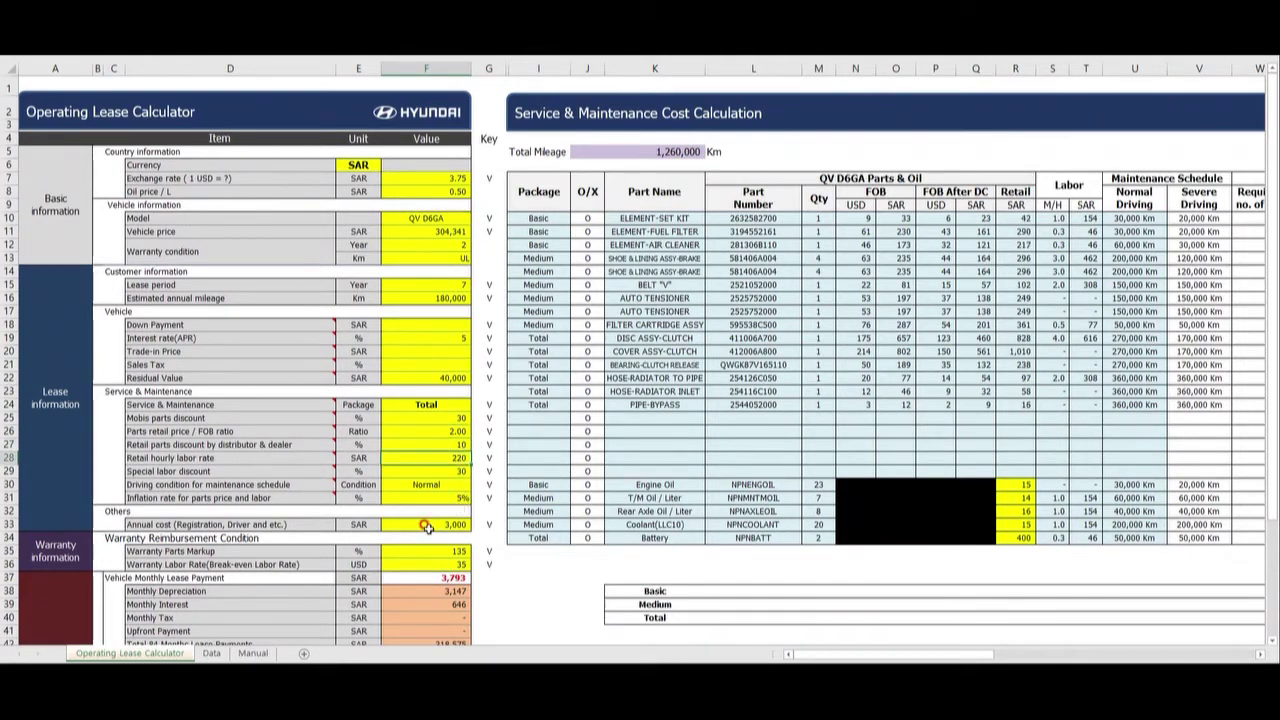
# Check the retail parts discount and hourly labor rate cells, and set the special labor discount to 10%
pyautogui.click(451, 446)
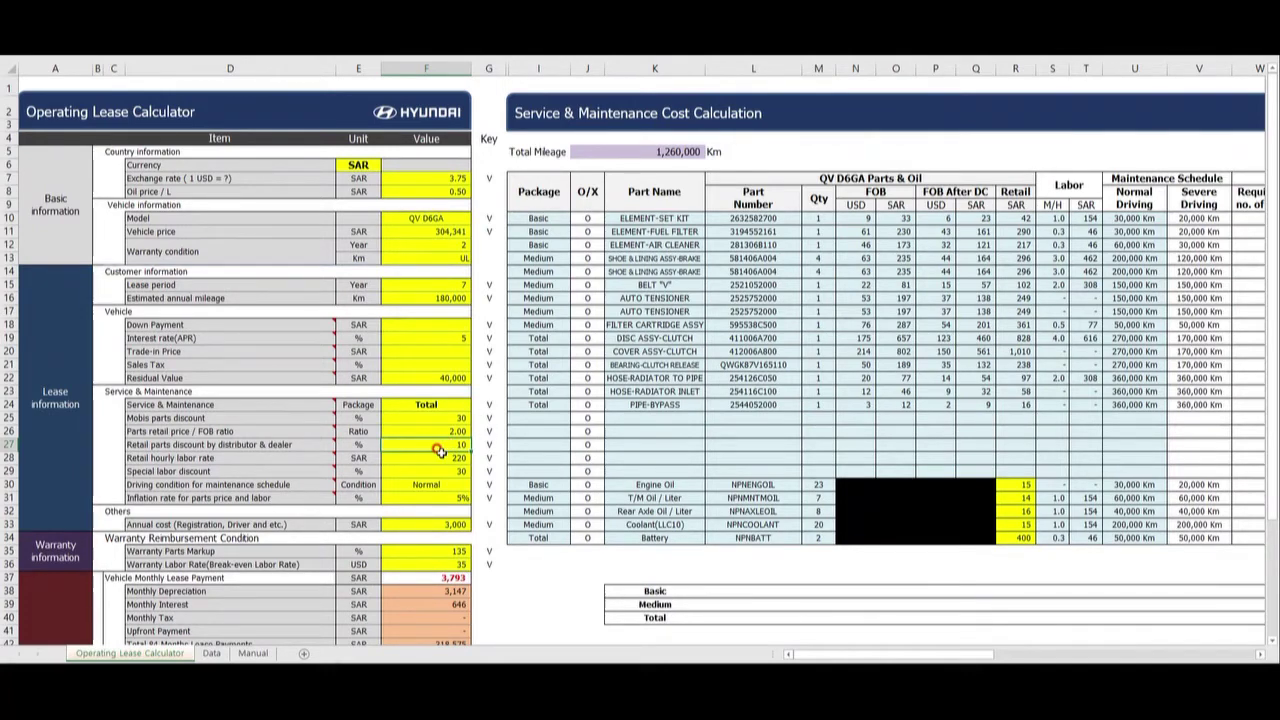
pyautogui.click(443, 457)
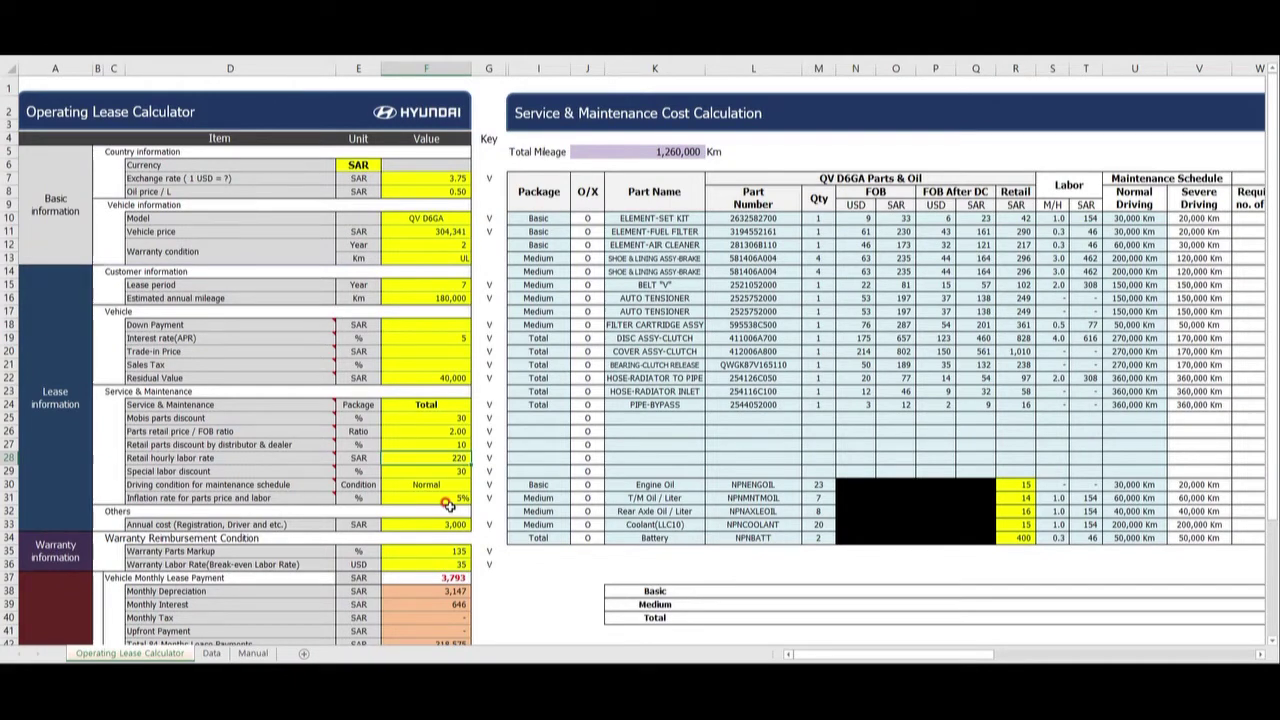
pyautogui.click(446, 469)
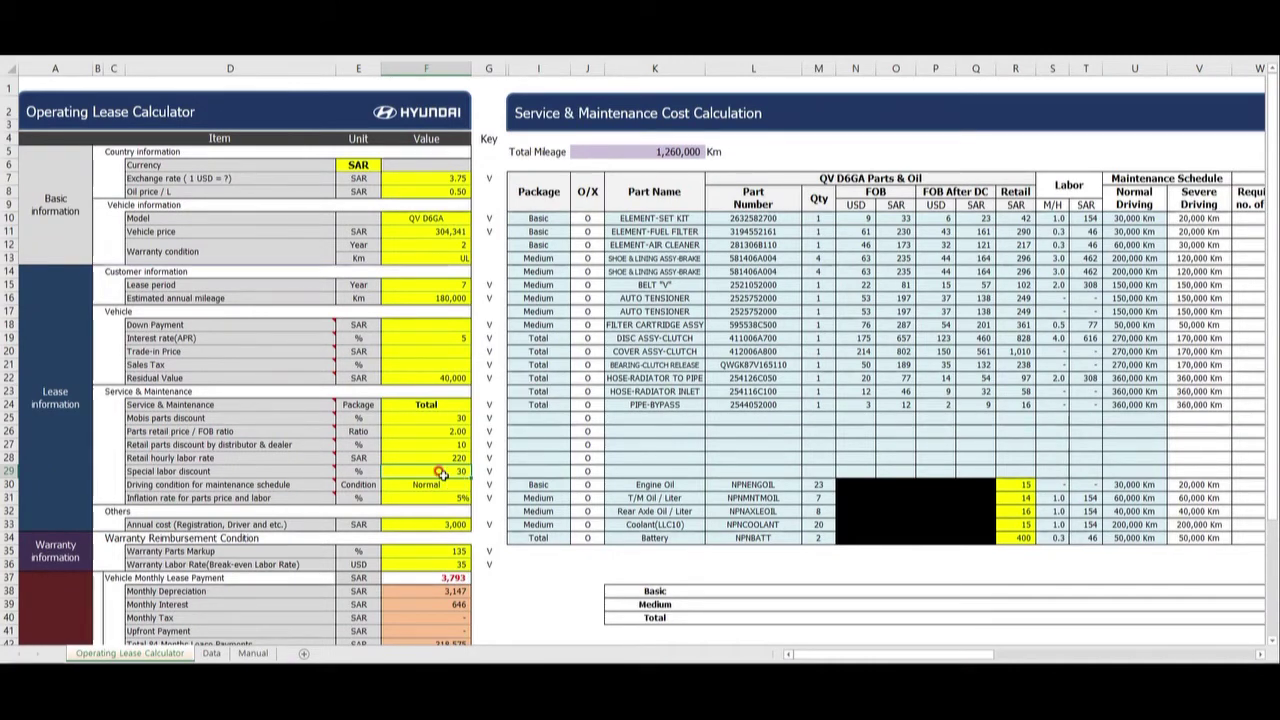
pyautogui.write('10')
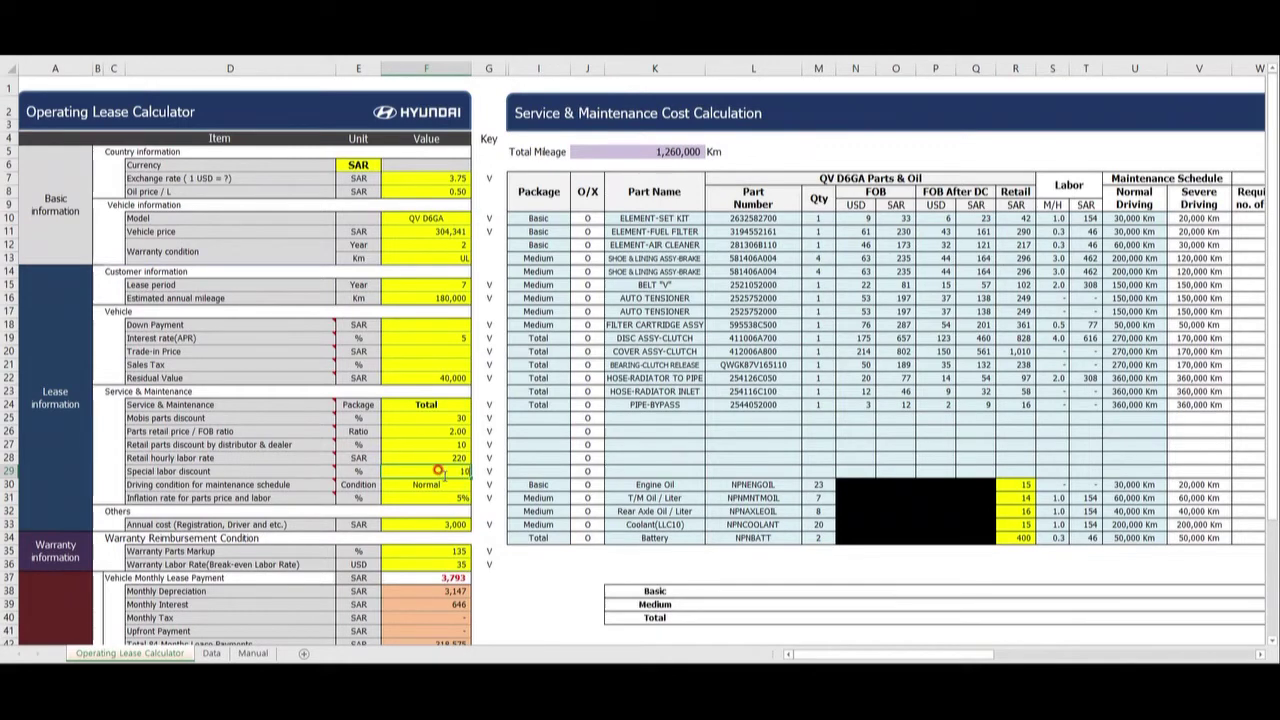
pyautogui.press('Return')
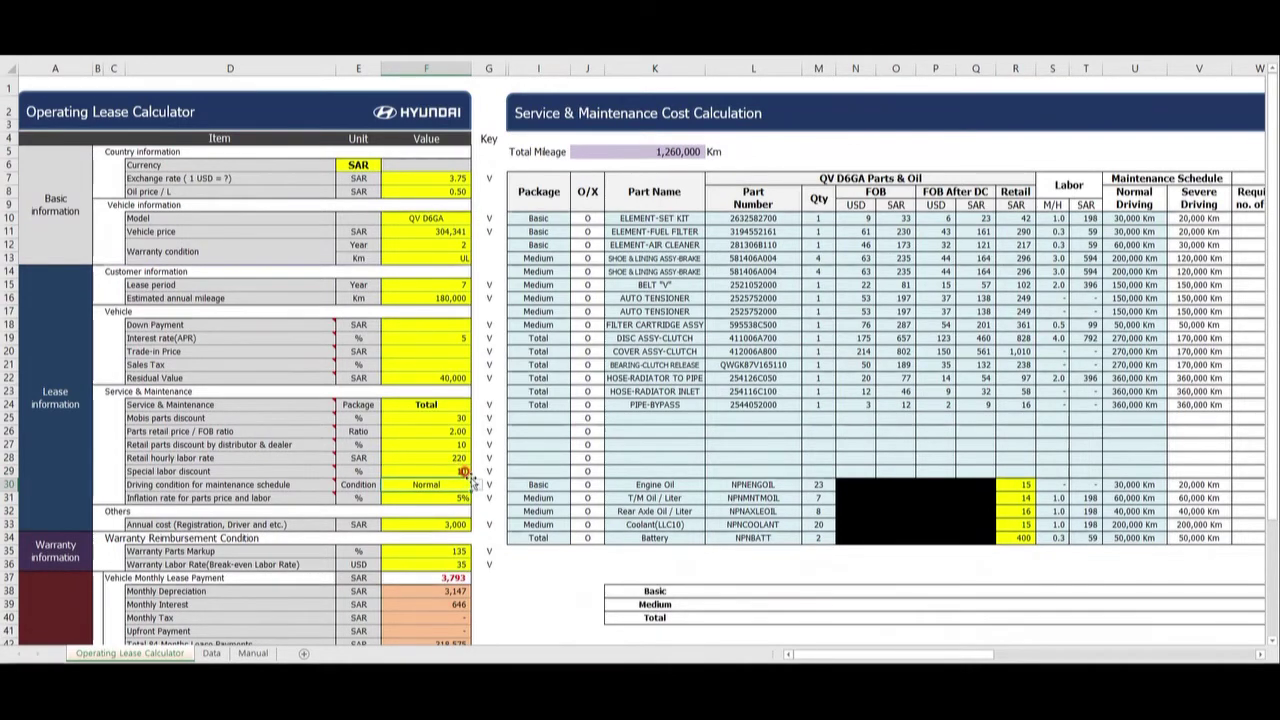
# Switch the driving condition for the maintenance schedule to Severe and return it to Normal
pyautogui.click(477, 484)
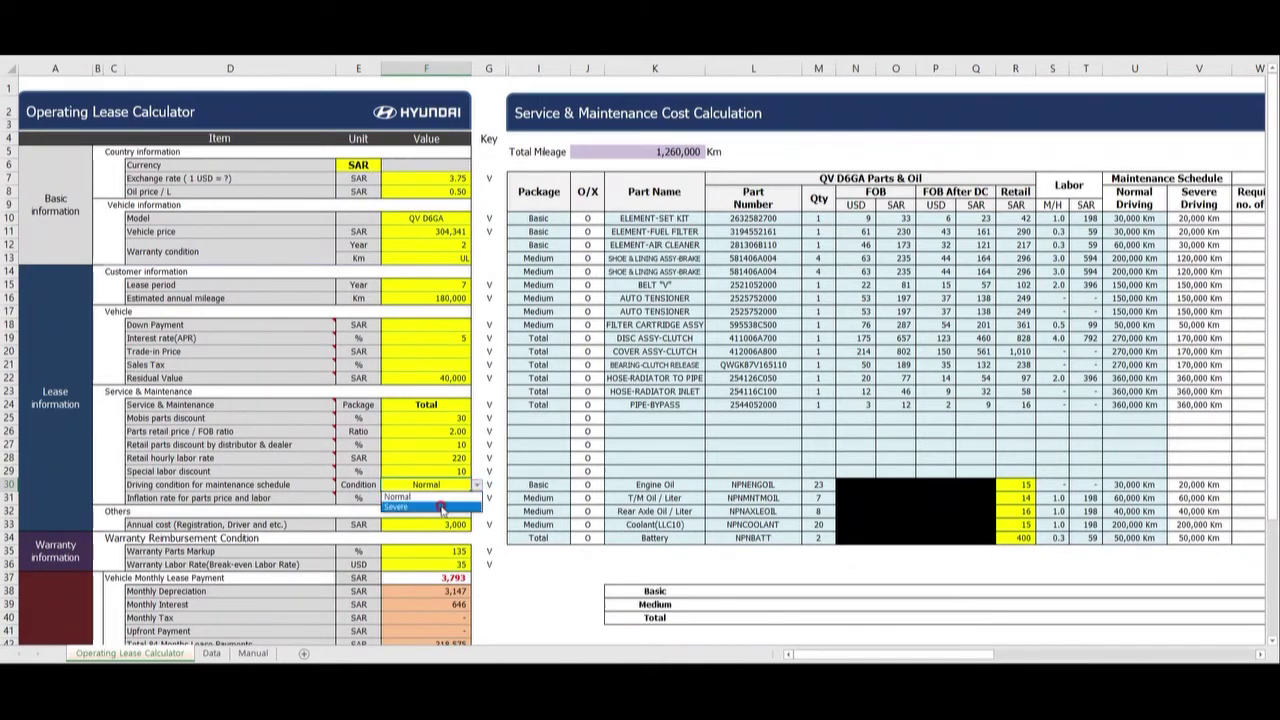
pyautogui.click(441, 508)
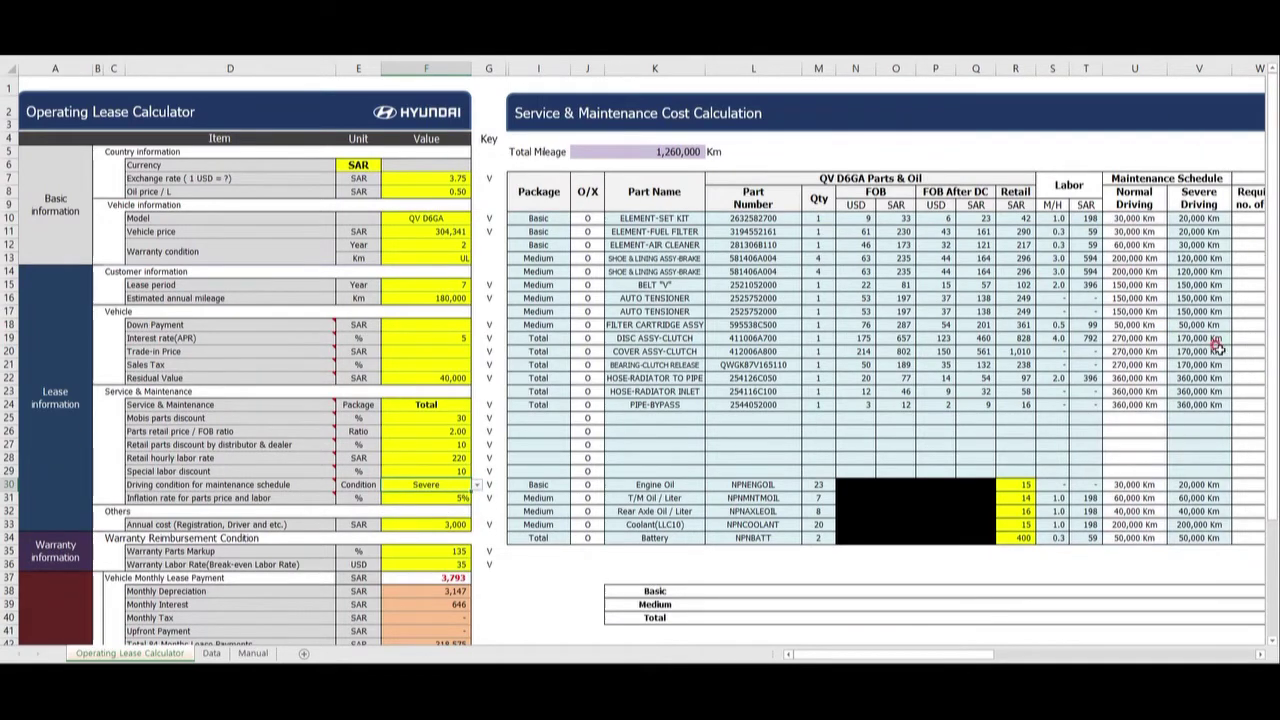
pyautogui.click(479, 487)
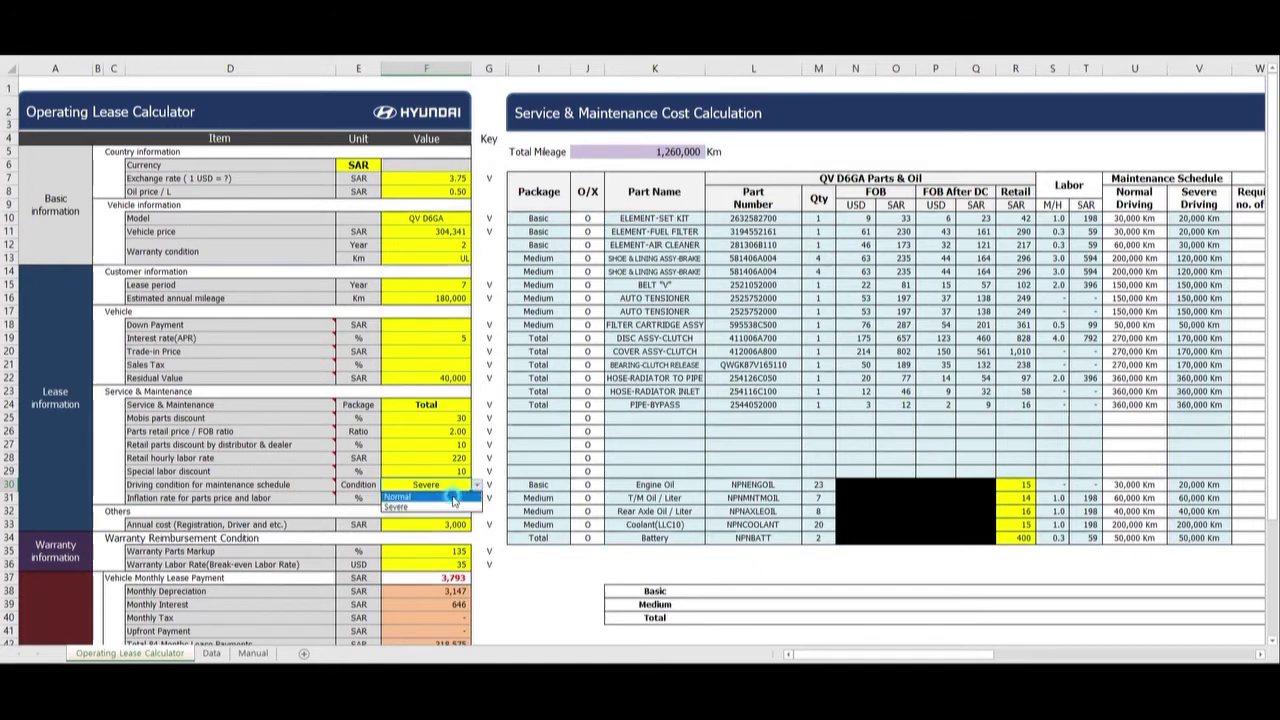
pyautogui.click(450, 496)
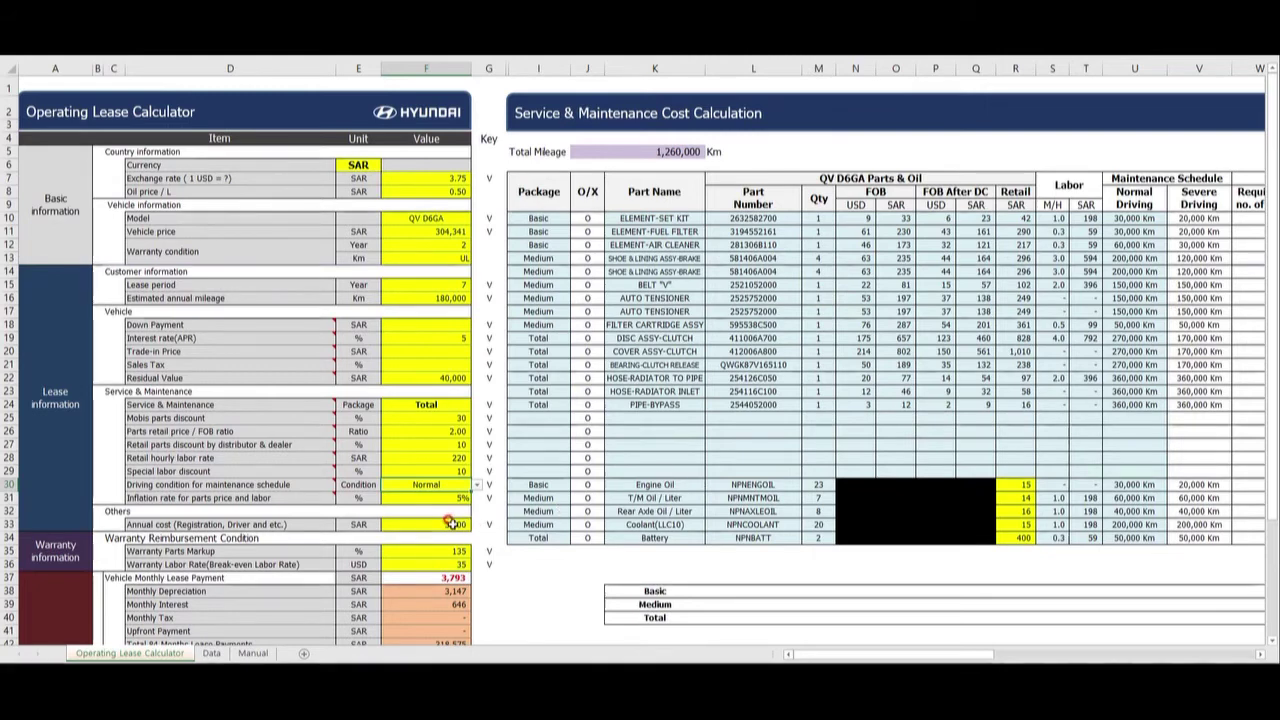
# Set the inflation rate for parts price and labor to 3%
pyautogui.press('Down')
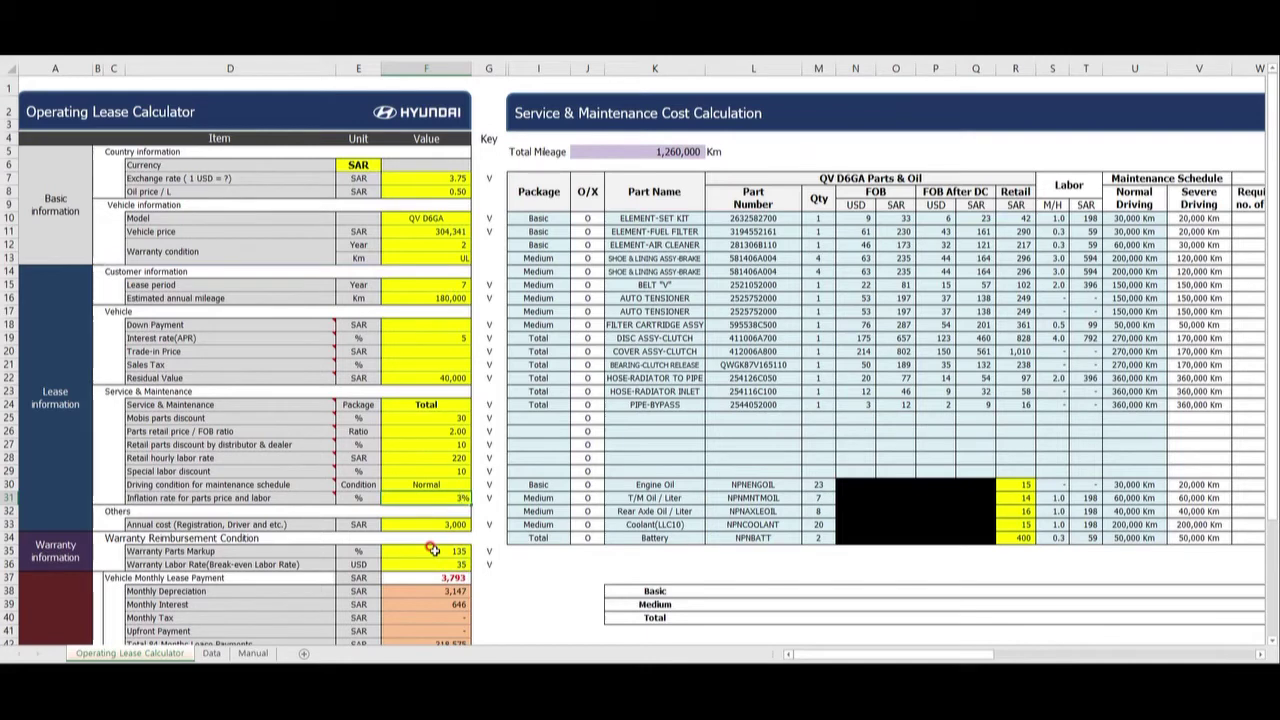
pyautogui.press('Down')
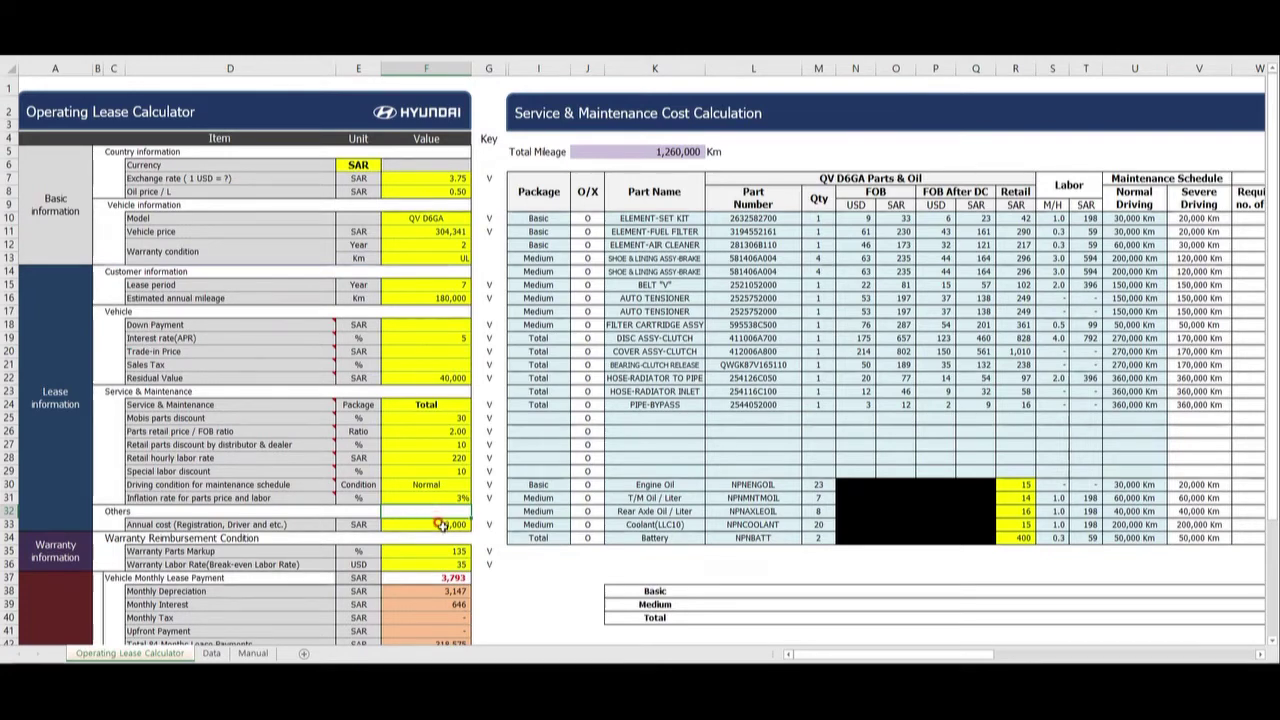
# Review the warranty reimbursement condition inputs and set the warranty parts markup to 150%
pyautogui.scroll(-2, 437, 519)
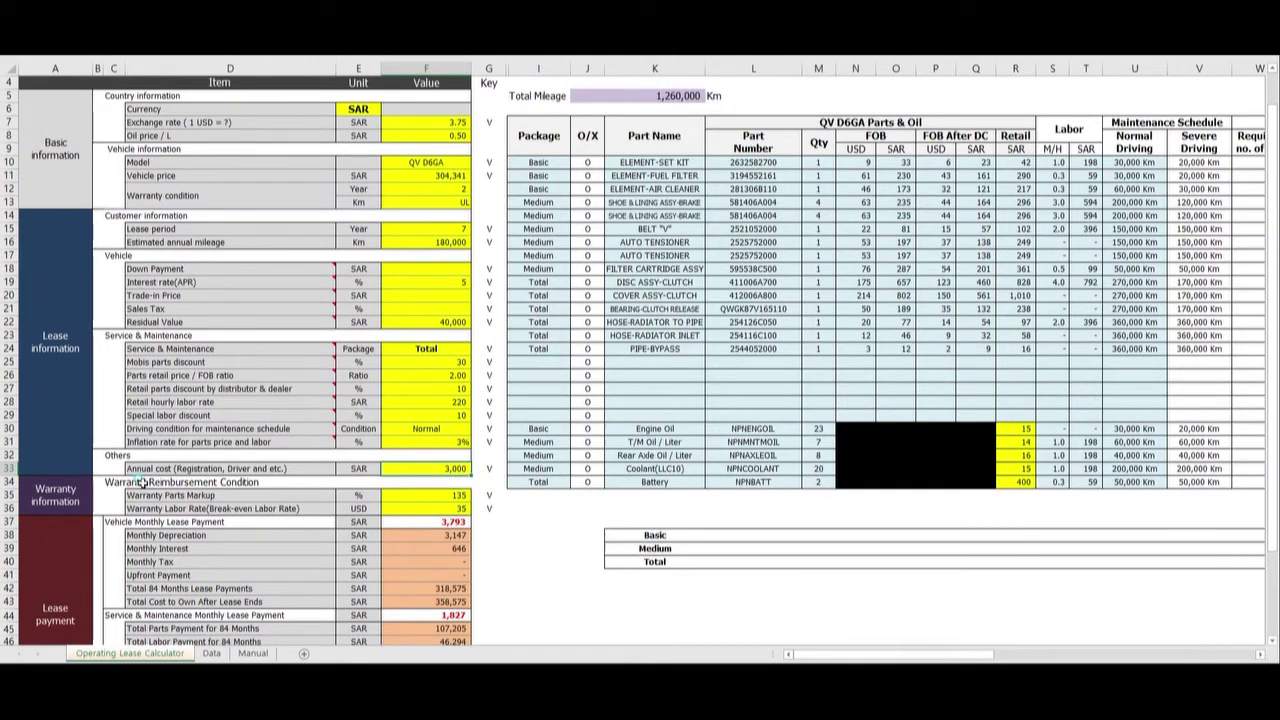
pyautogui.click(107, 484)
pyautogui.click(447, 497)
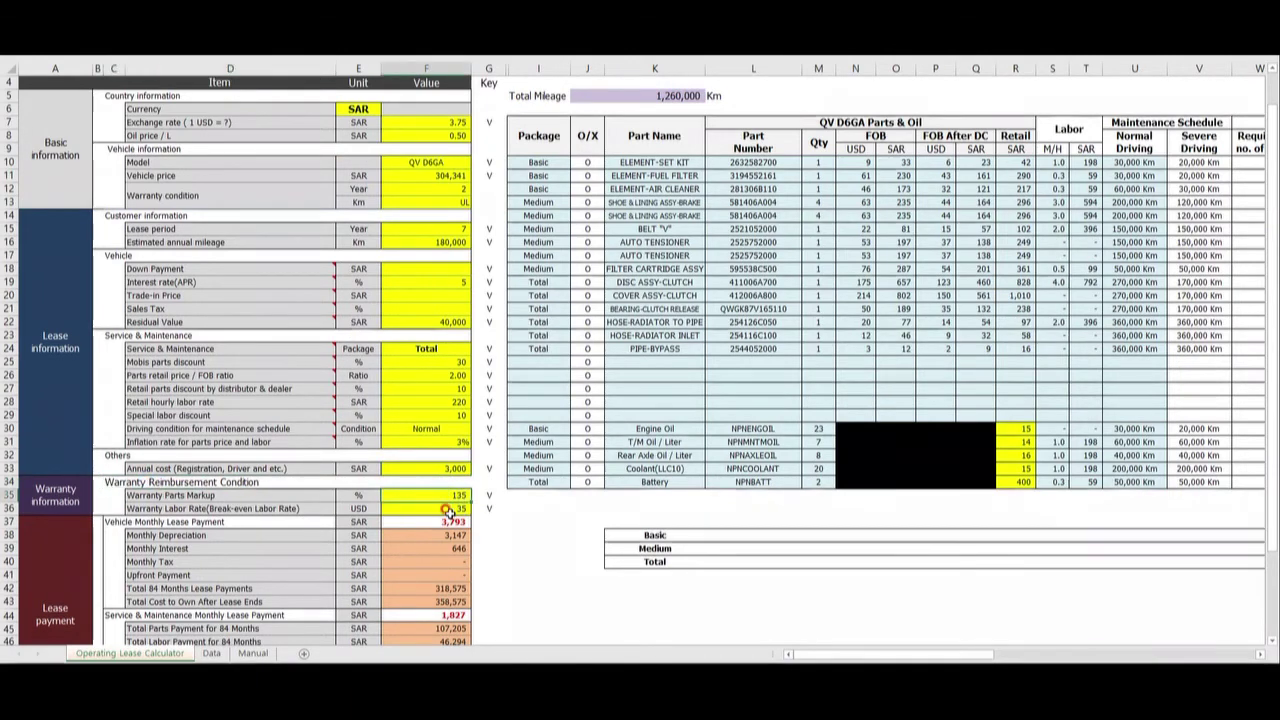
pyautogui.click(451, 522)
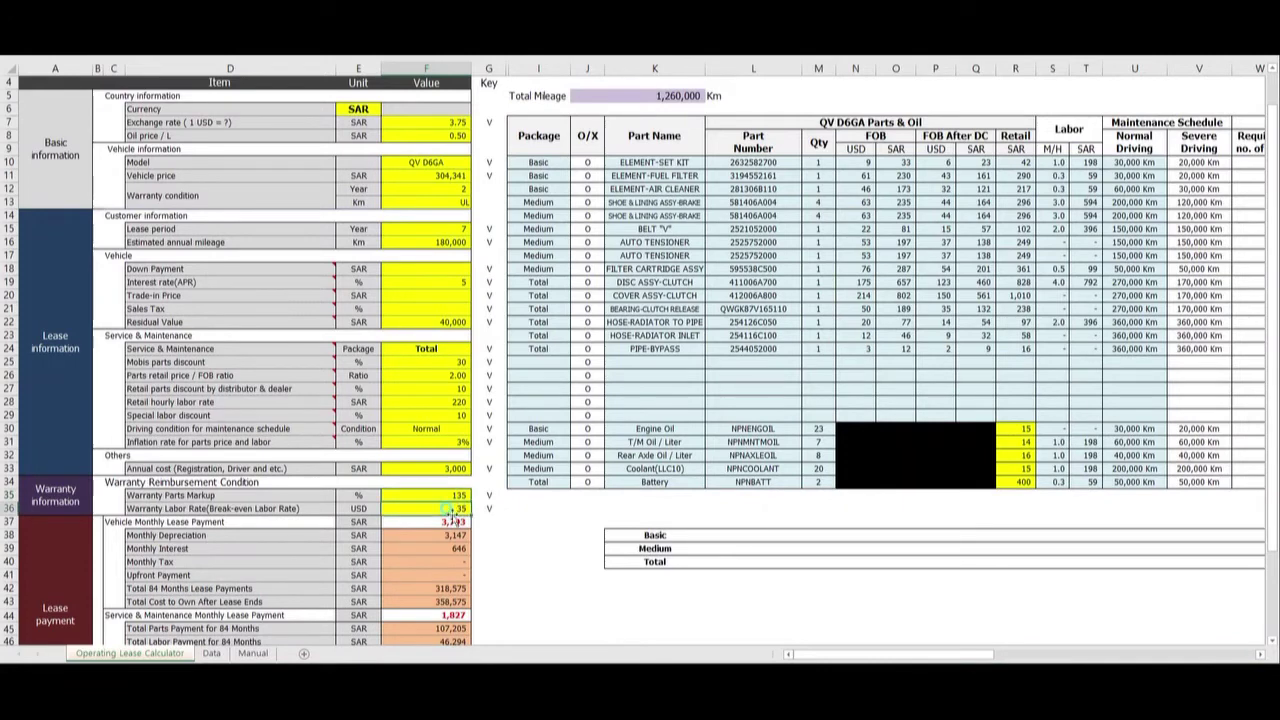
pyautogui.click(451, 494)
pyautogui.click(453, 521)
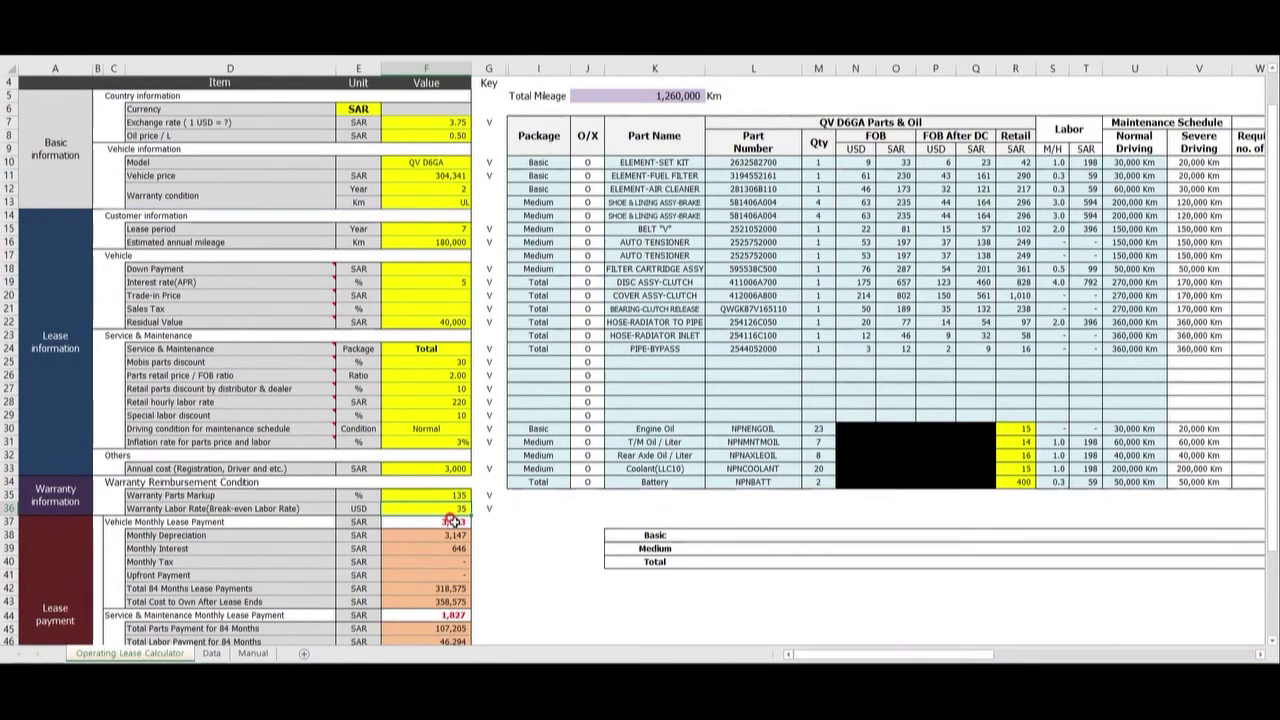
pyautogui.click(172, 491)
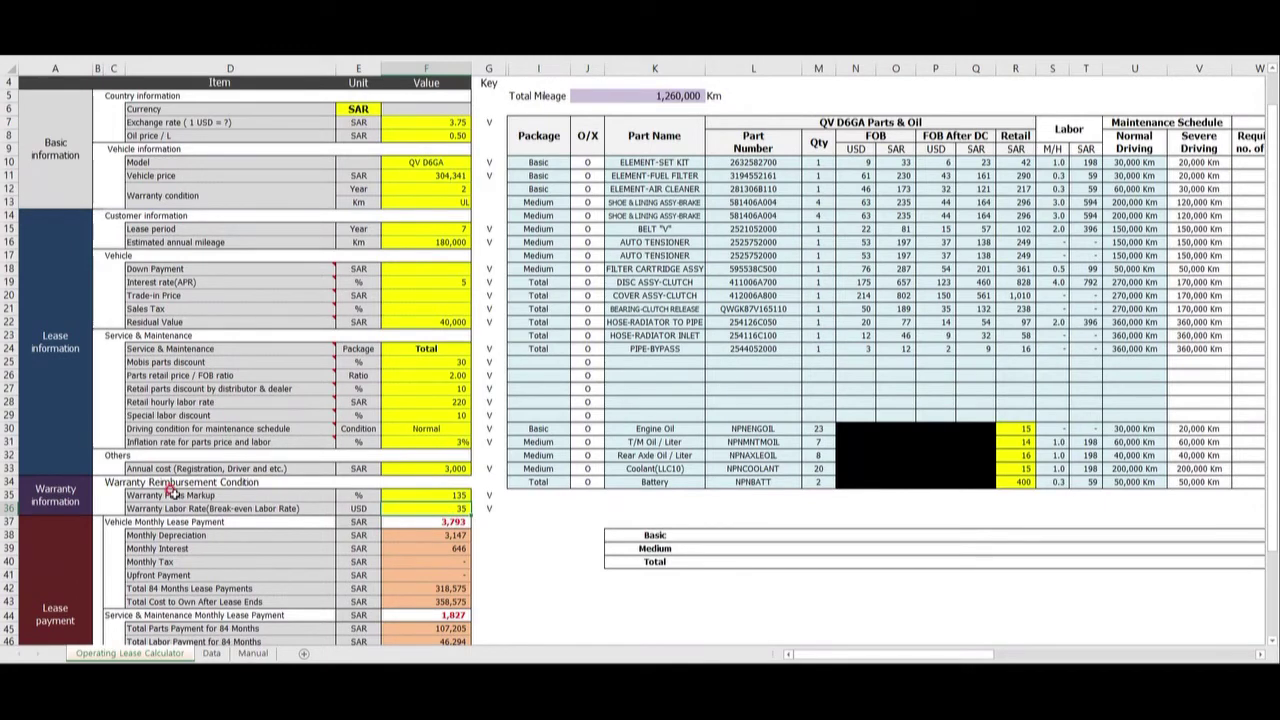
pyautogui.click(455, 496)
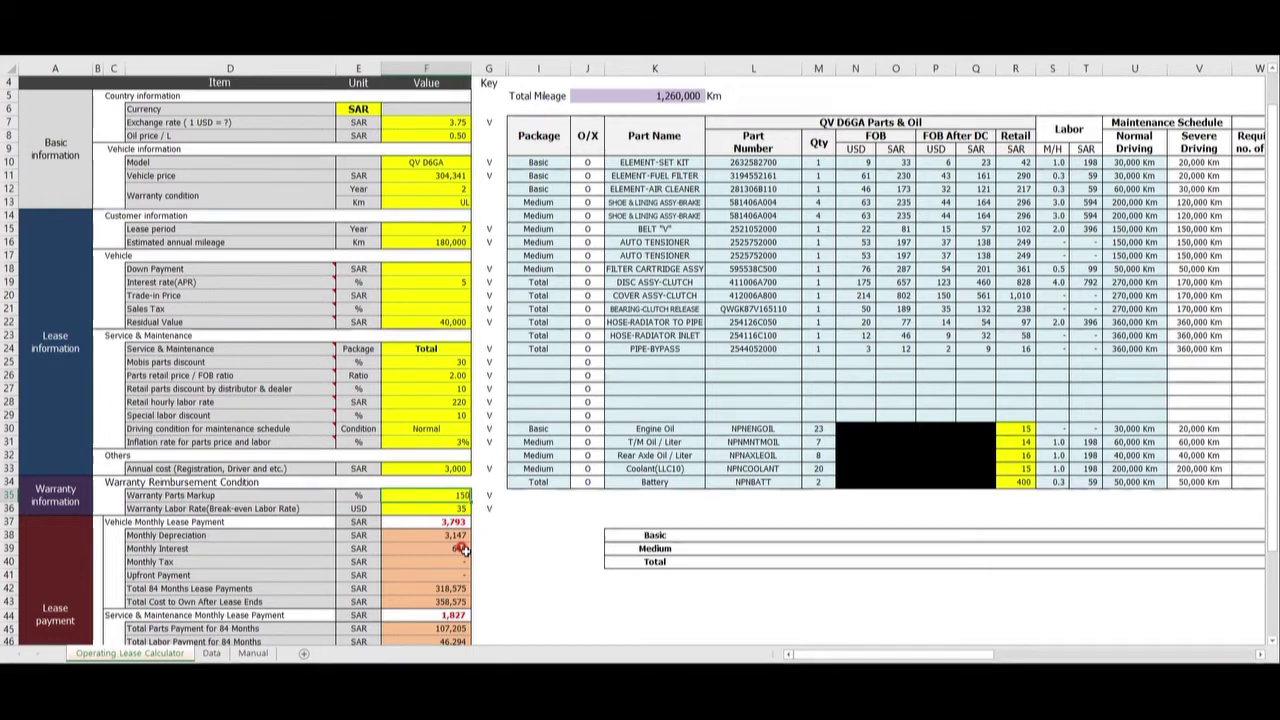
pyautogui.write('50')
pyautogui.press('Return')
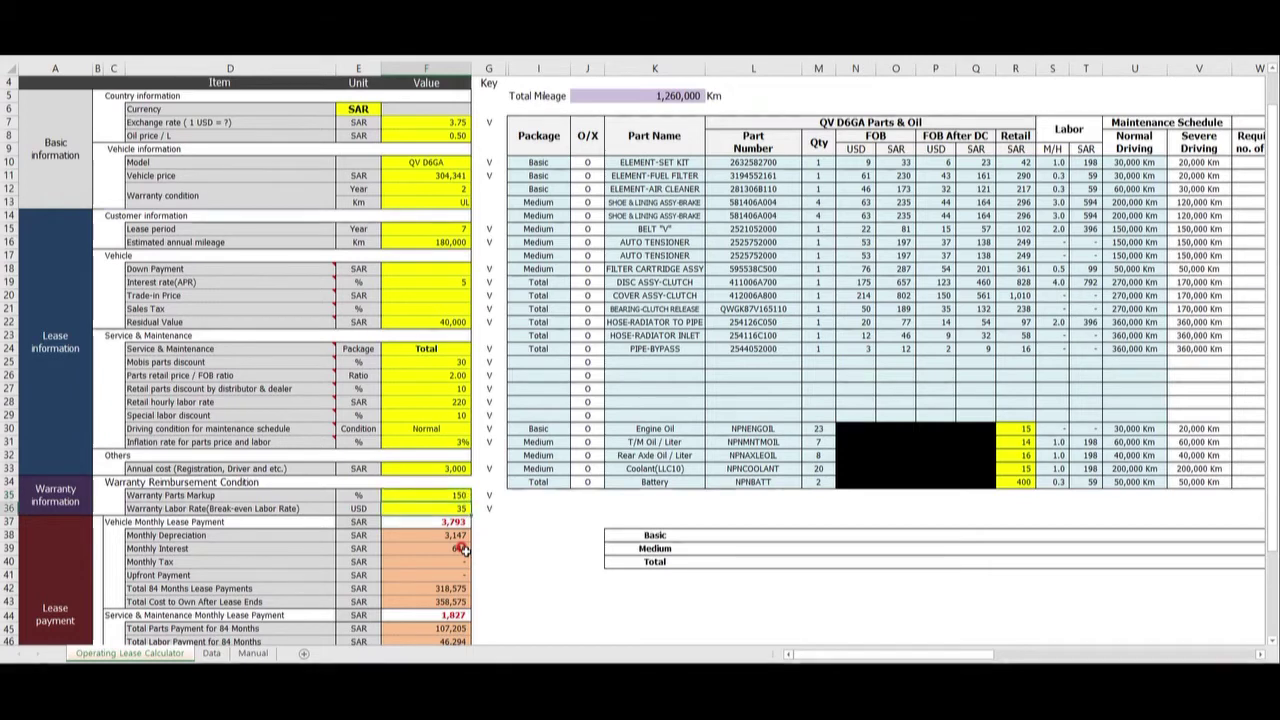
pyautogui.click(443, 495)
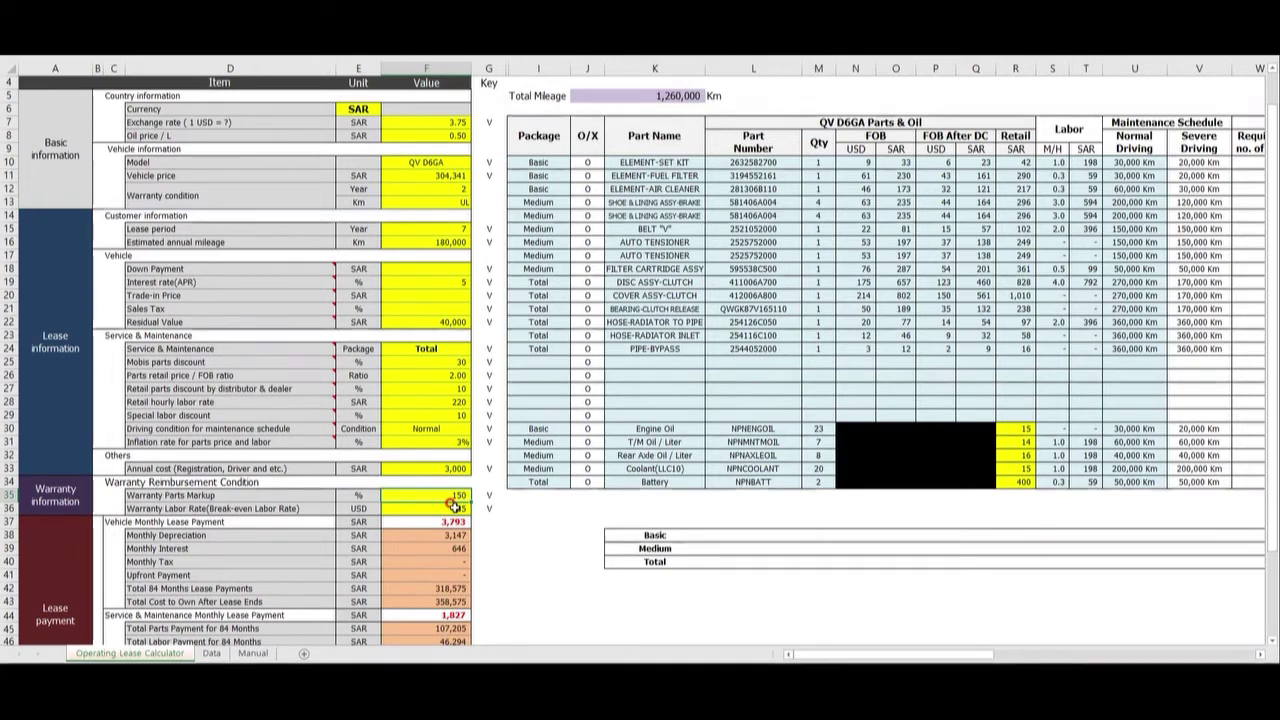
pyautogui.click(198, 508)
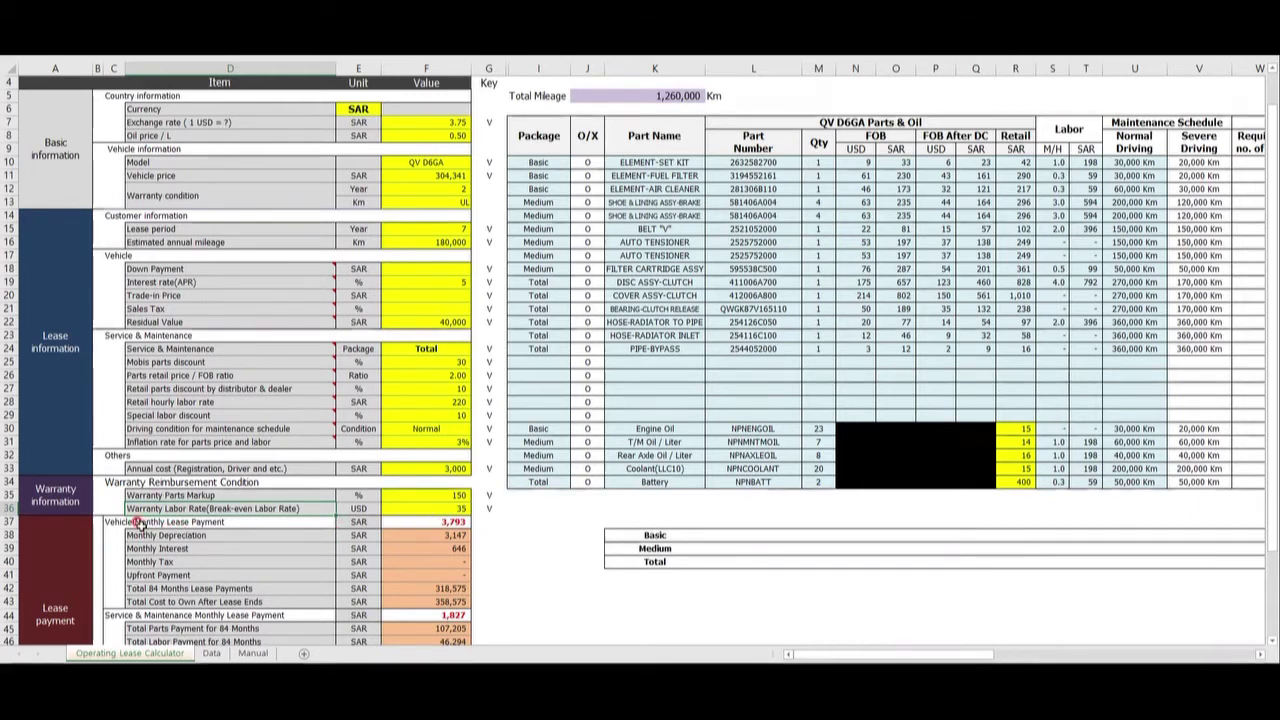
# Examine the retail prices and names of the oils, coolant and battery in the service cost table
pyautogui.scroll(2, 707, 278)
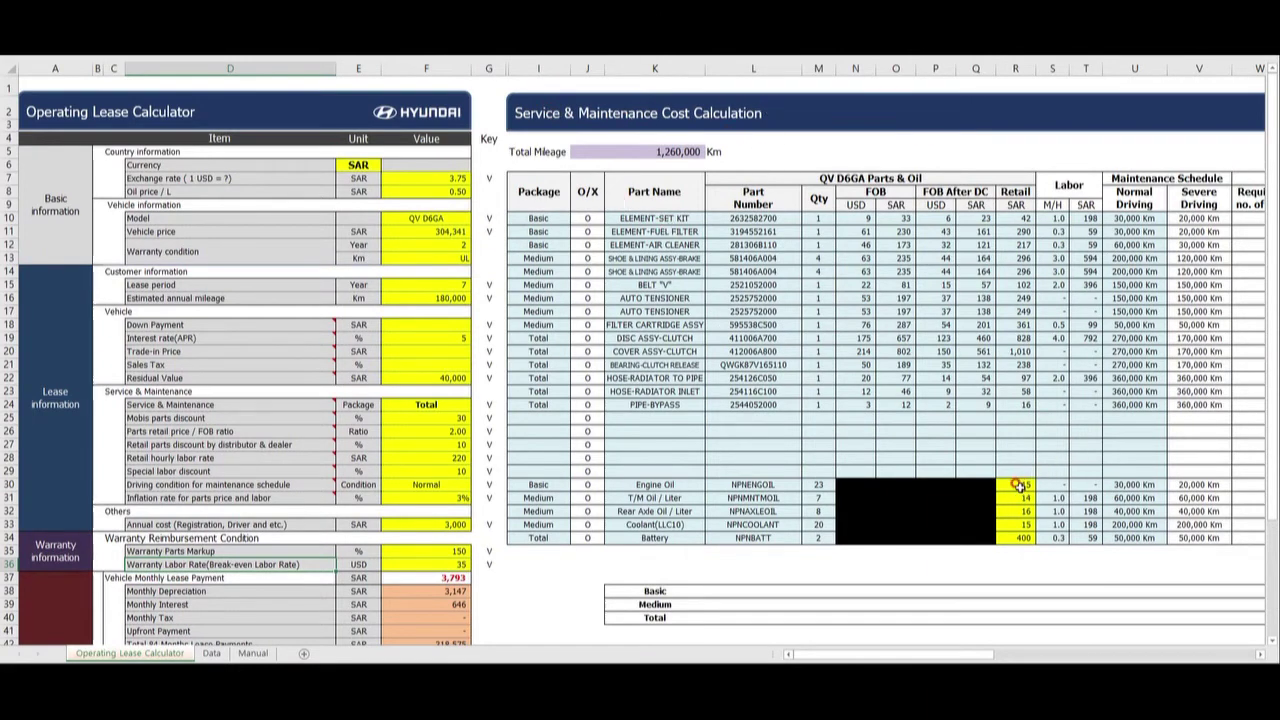
pyautogui.moveTo(1018, 485); pyautogui.dragTo(1018, 538)
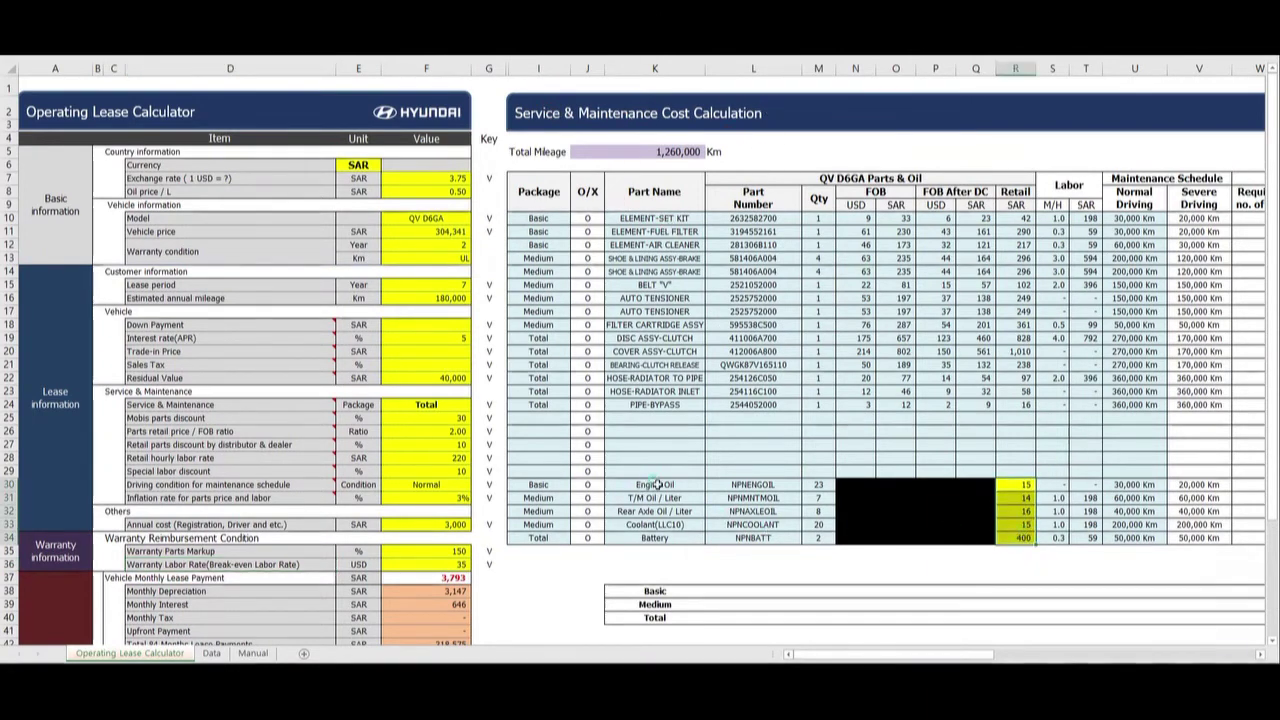
pyautogui.moveTo(655, 484); pyautogui.dragTo(680, 538)
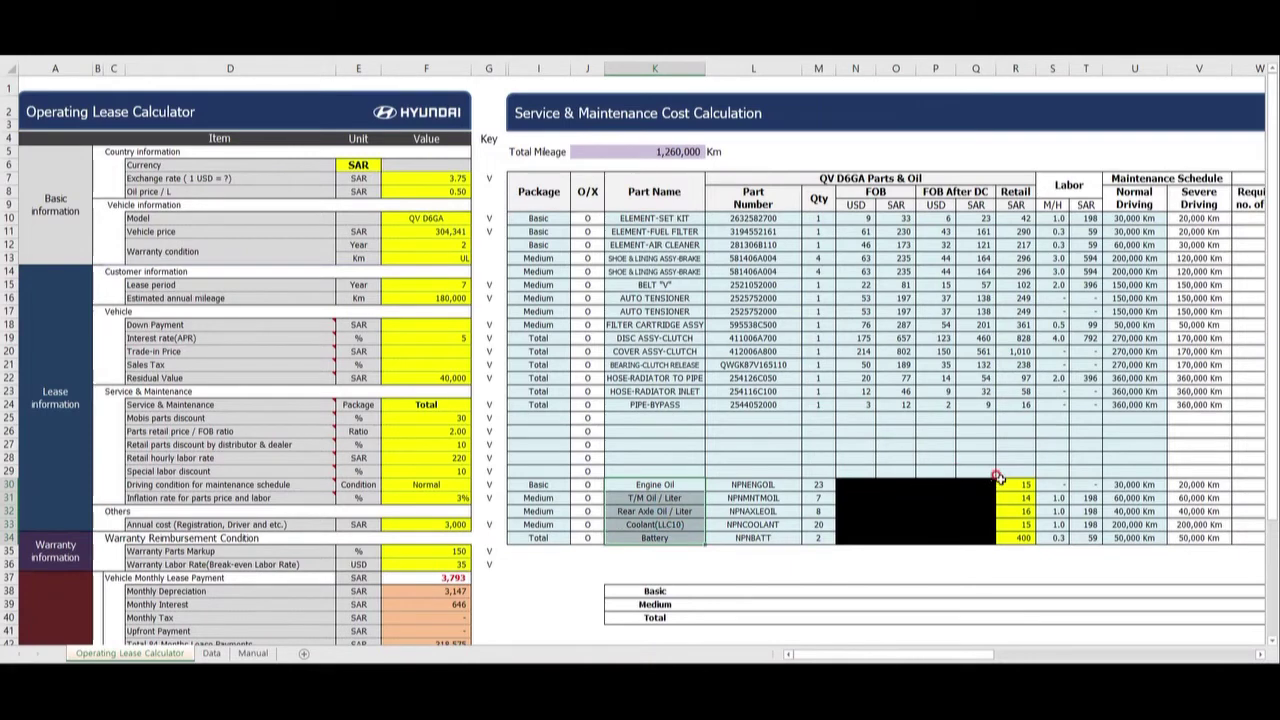
pyautogui.moveTo(998, 484); pyautogui.dragTo(1012, 535)
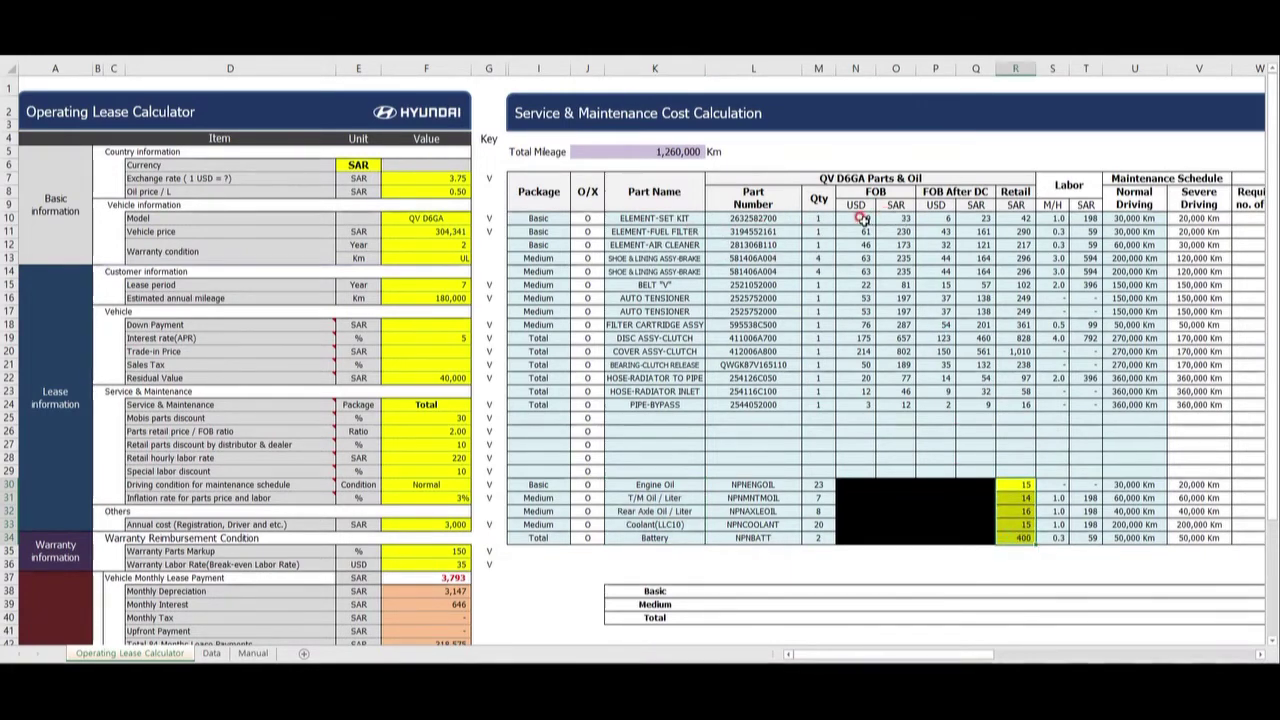
# Examine the parts' FOB, FOB after discount and retail prices, along with the first part number
pyautogui.moveTo(862, 219); pyautogui.dragTo(862, 406)
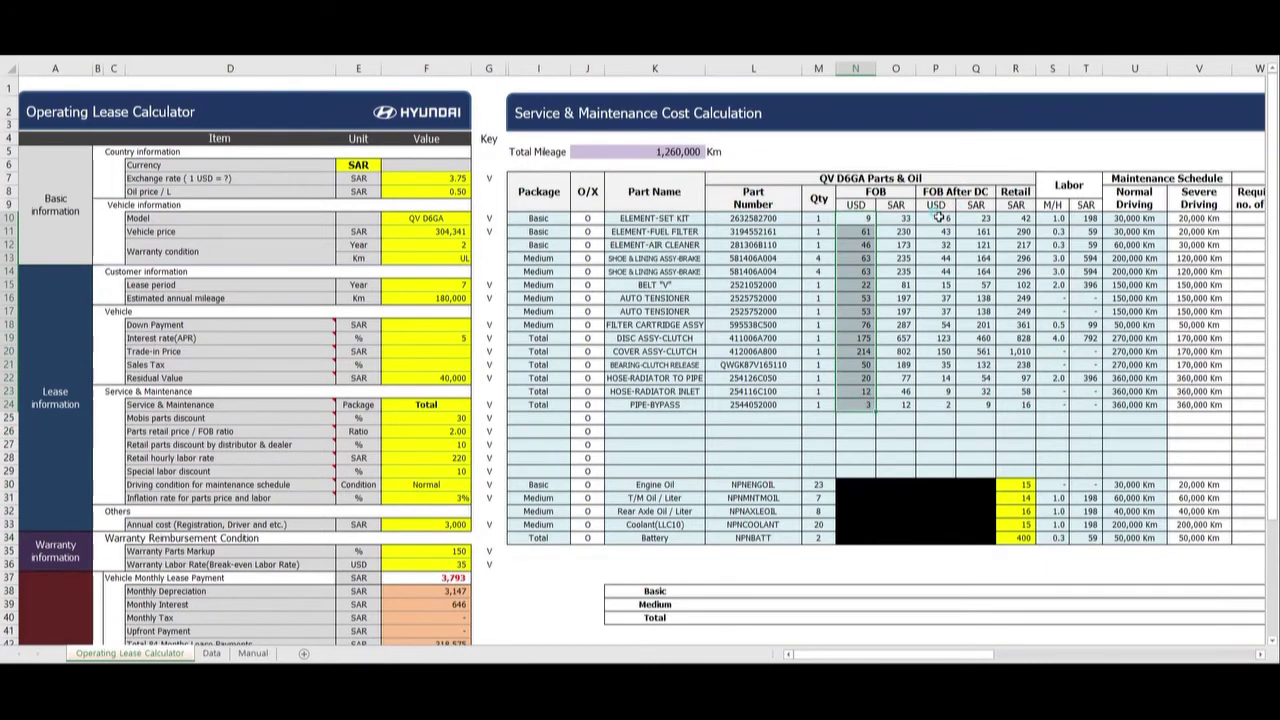
pyautogui.moveTo(938, 217); pyautogui.dragTo(937, 405)
pyautogui.click(1017, 220)
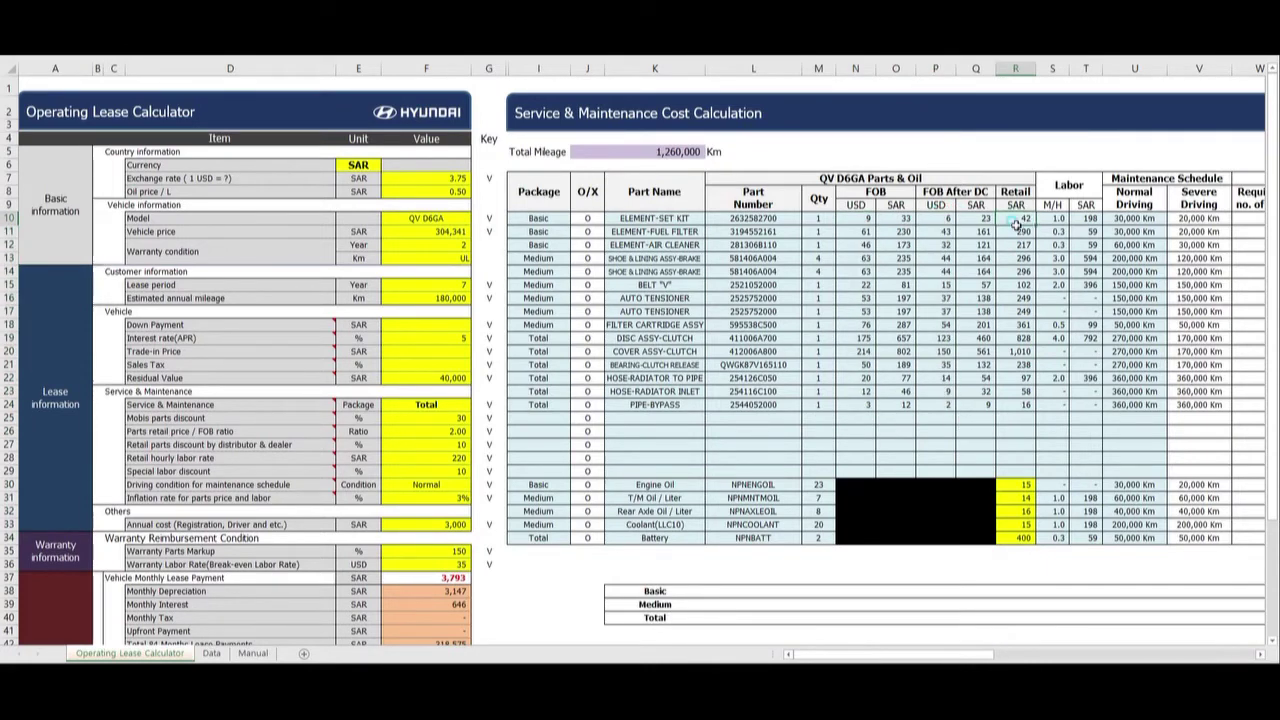
pyautogui.moveTo(1017, 222); pyautogui.dragTo(1022, 405)
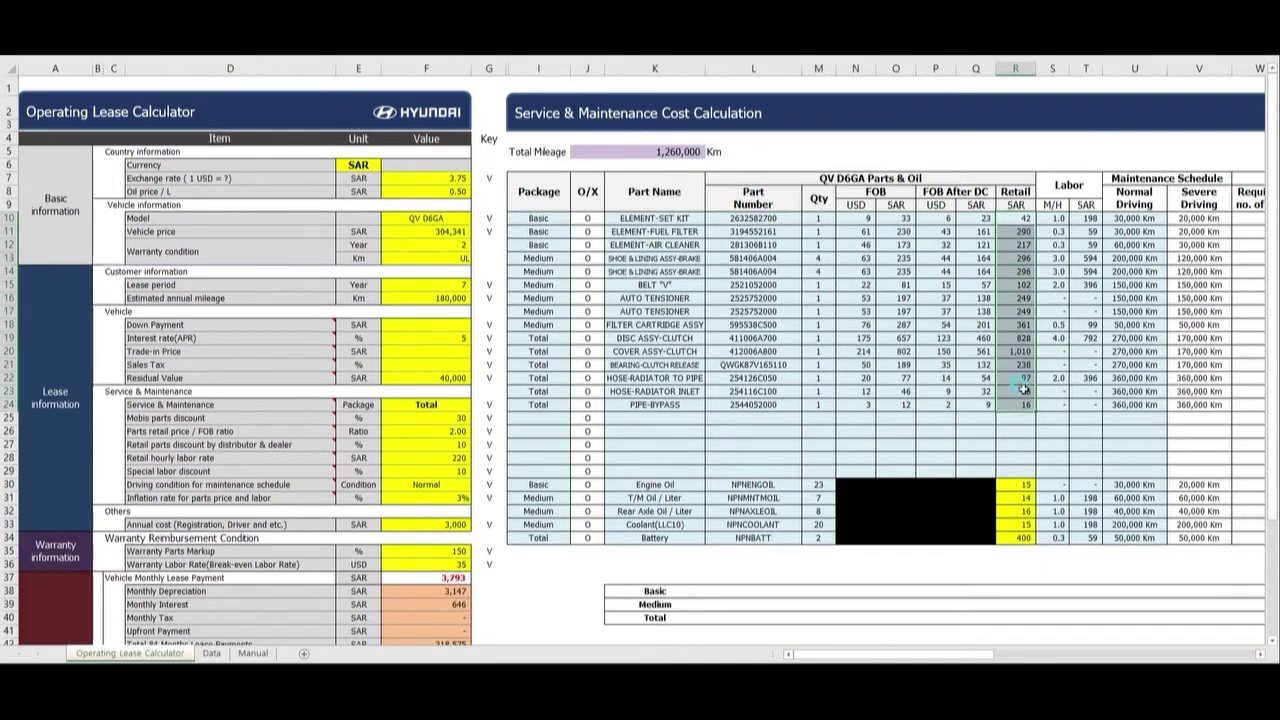
pyautogui.click(752, 218)
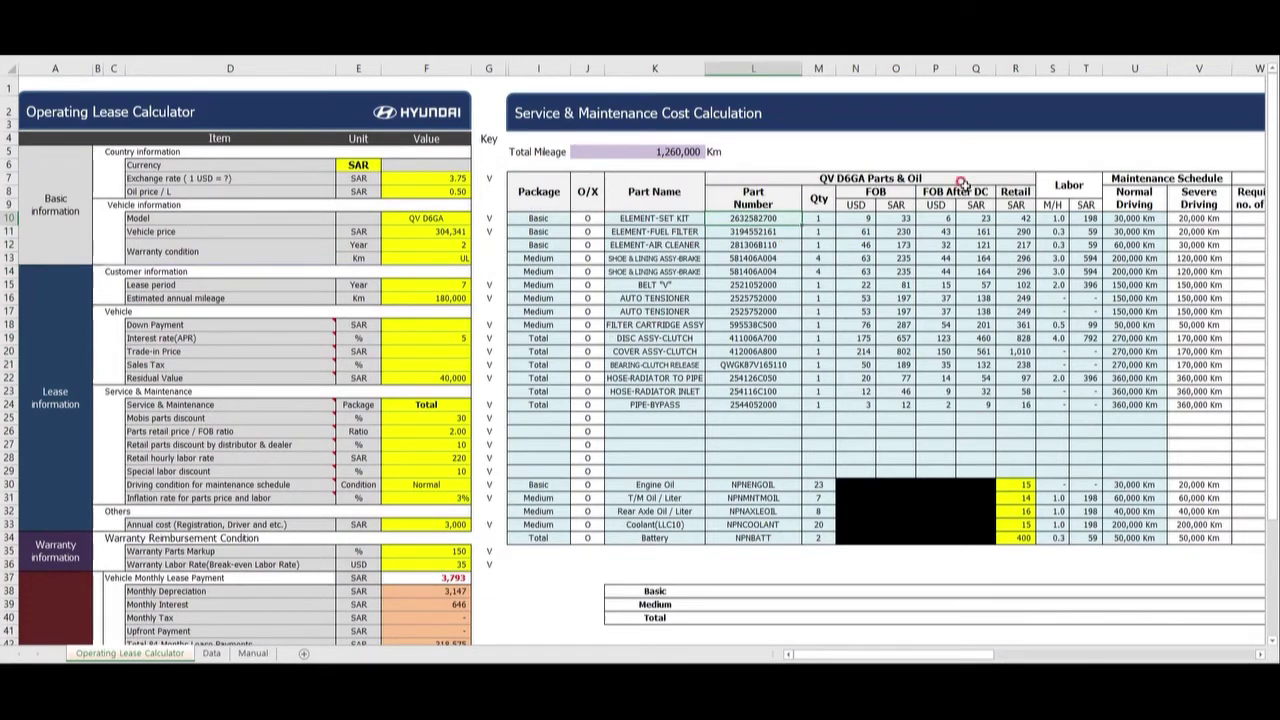
# Examine the yearly total cost tables and the parts, labor and total costs with inflation
pyautogui.click(1259, 654)
pyautogui.click(1259, 654)
pyautogui.click(1235, 654)
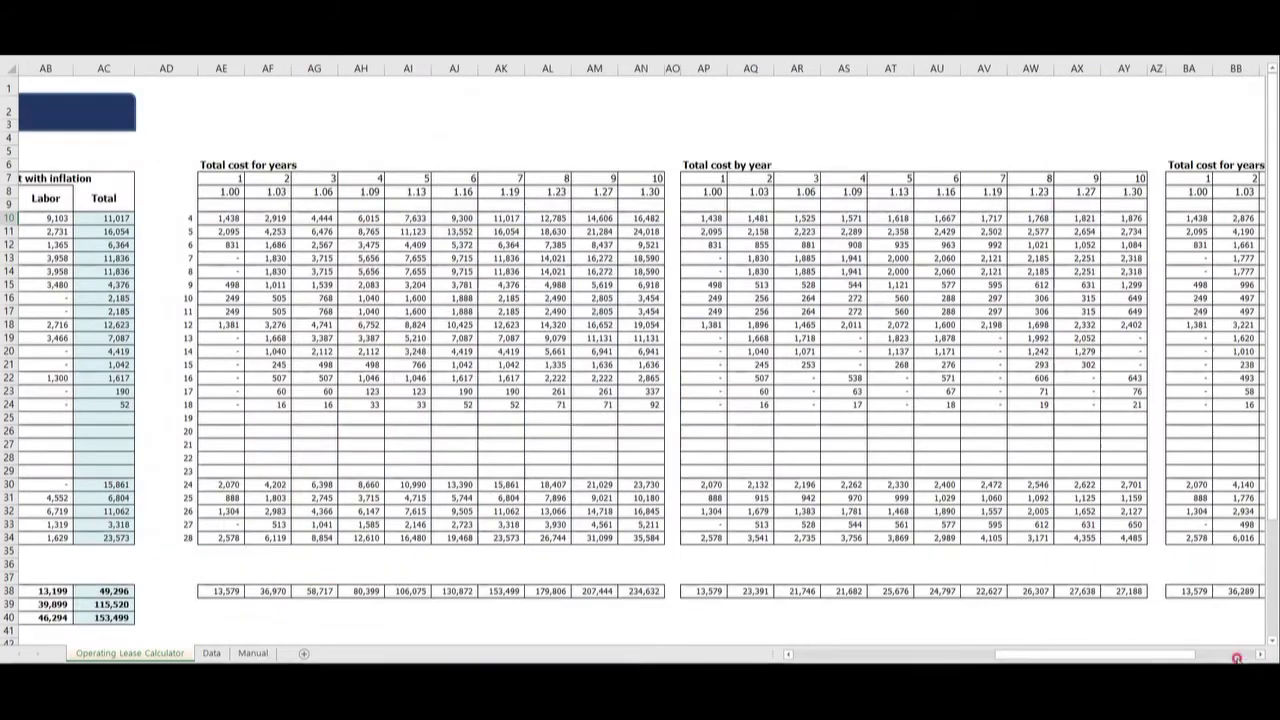
pyautogui.moveTo(1056, 660); pyautogui.dragTo(886, 650)
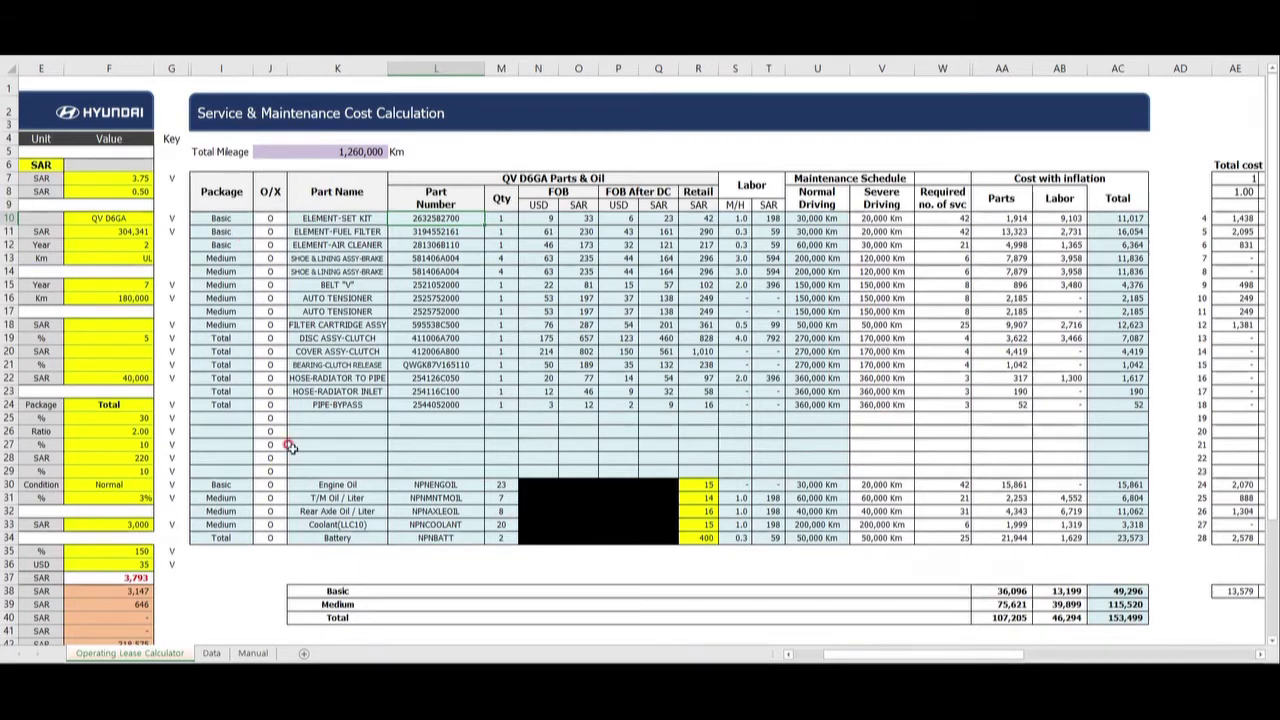
# Exclude Coolant(LLC10) from the service cost calculation by setting its O/X value to X
pyautogui.click(268, 525)
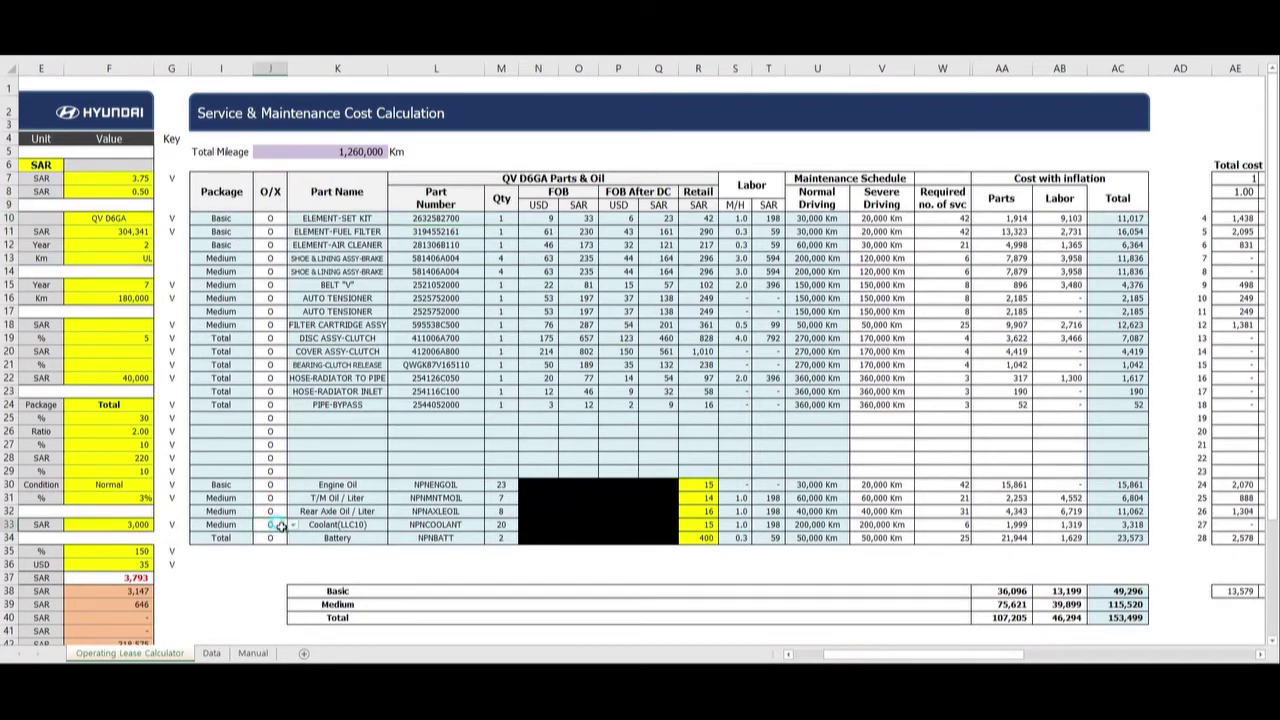
pyautogui.click(273, 547)
pyautogui.click(271, 538)
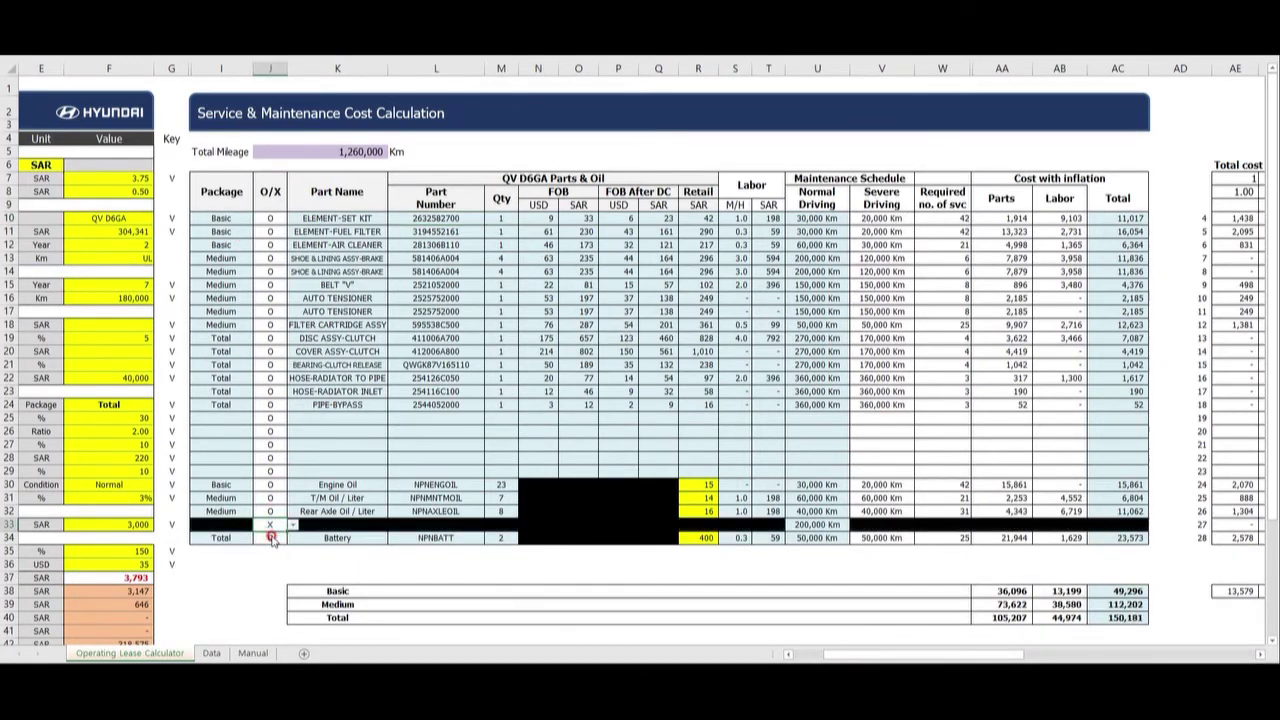
# Exclude the Battery from the service cost calculation by setting its O/X value to X
pyautogui.click(292, 539)
pyautogui.click(269, 560)
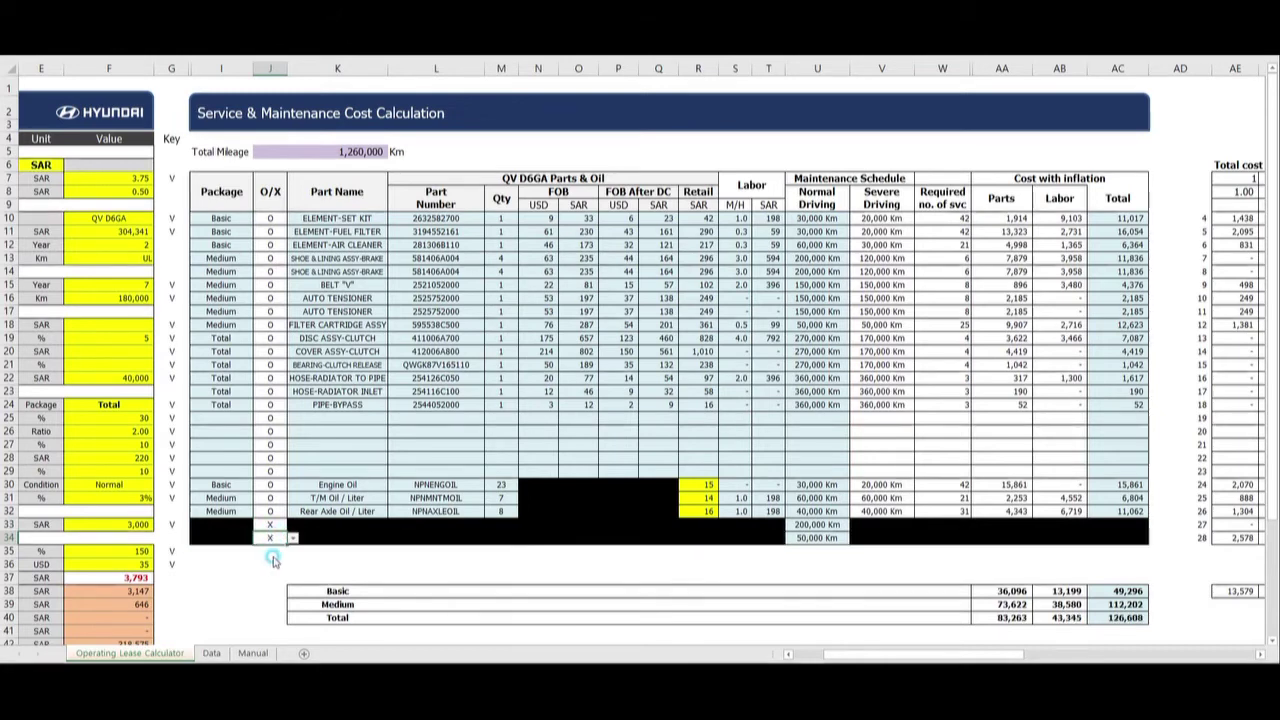
pyautogui.click(334, 551)
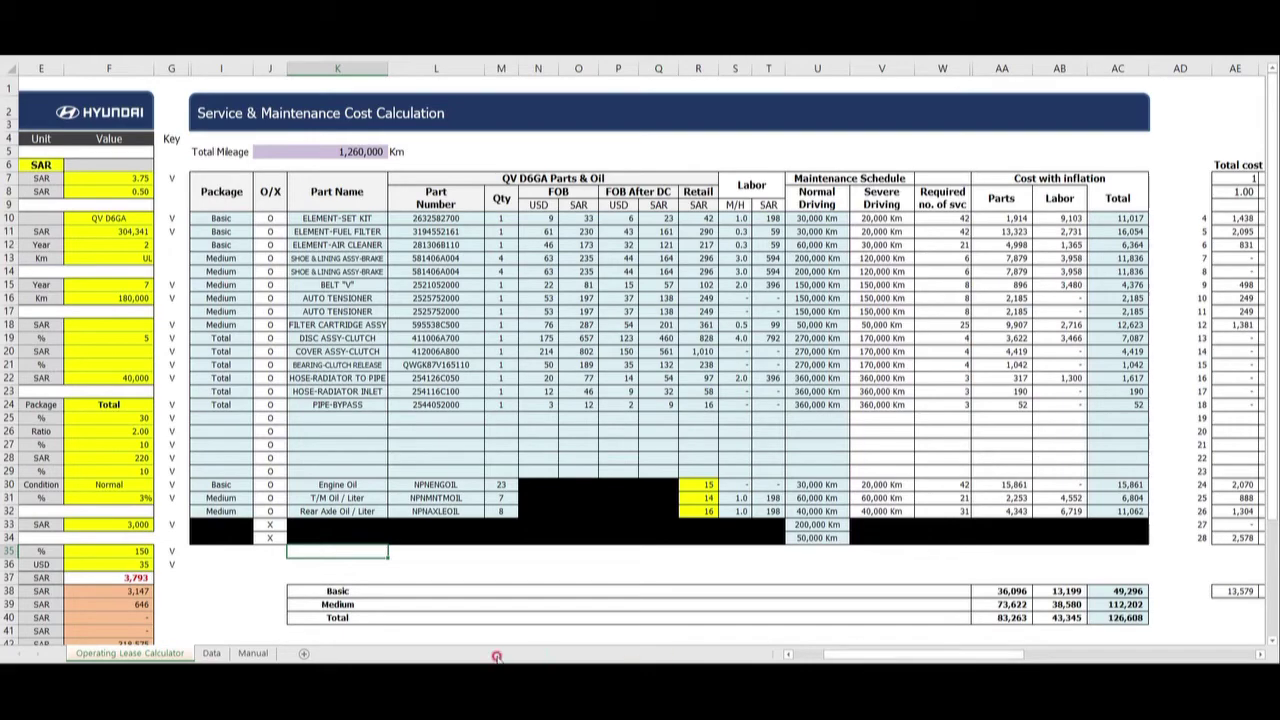
# In the Data sheet, change the package of the first part, FILTER-OIL (QZc AMT1), to Medium
pyautogui.click(211, 654)
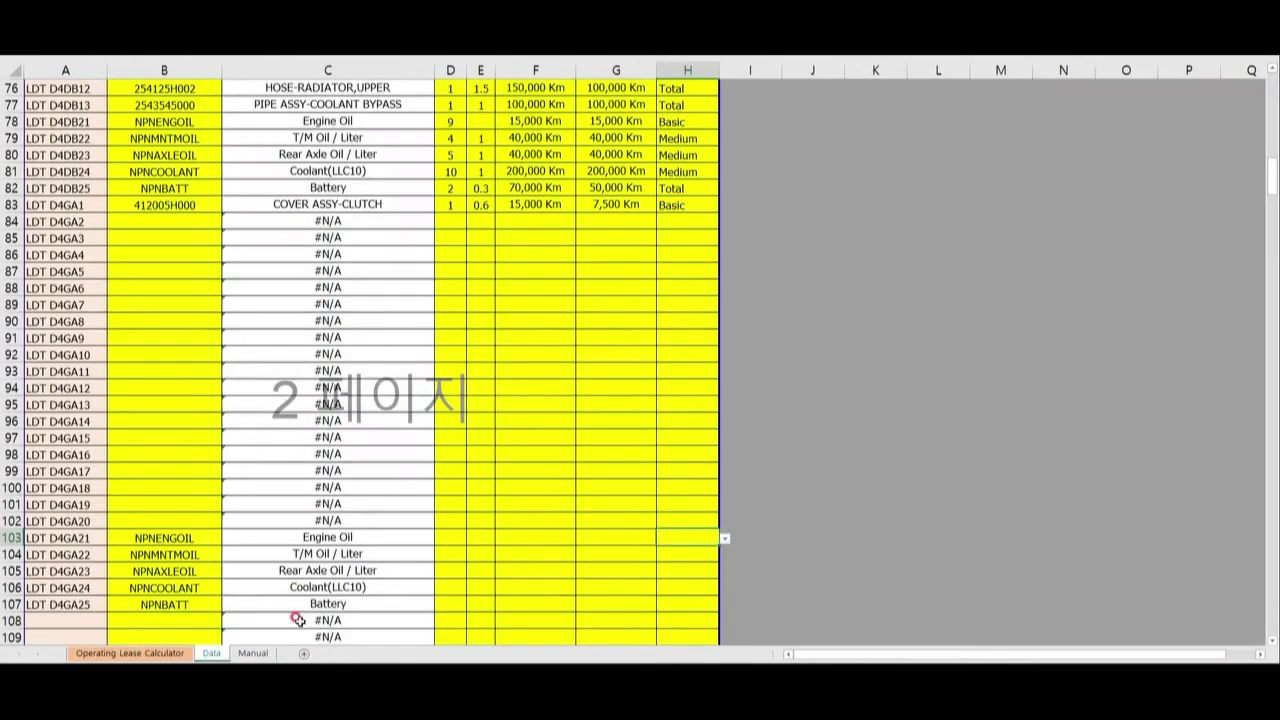
pyautogui.moveTo(962, 655); pyautogui.dragTo(962, 655)
pyautogui.scroll(19, 272, 426)
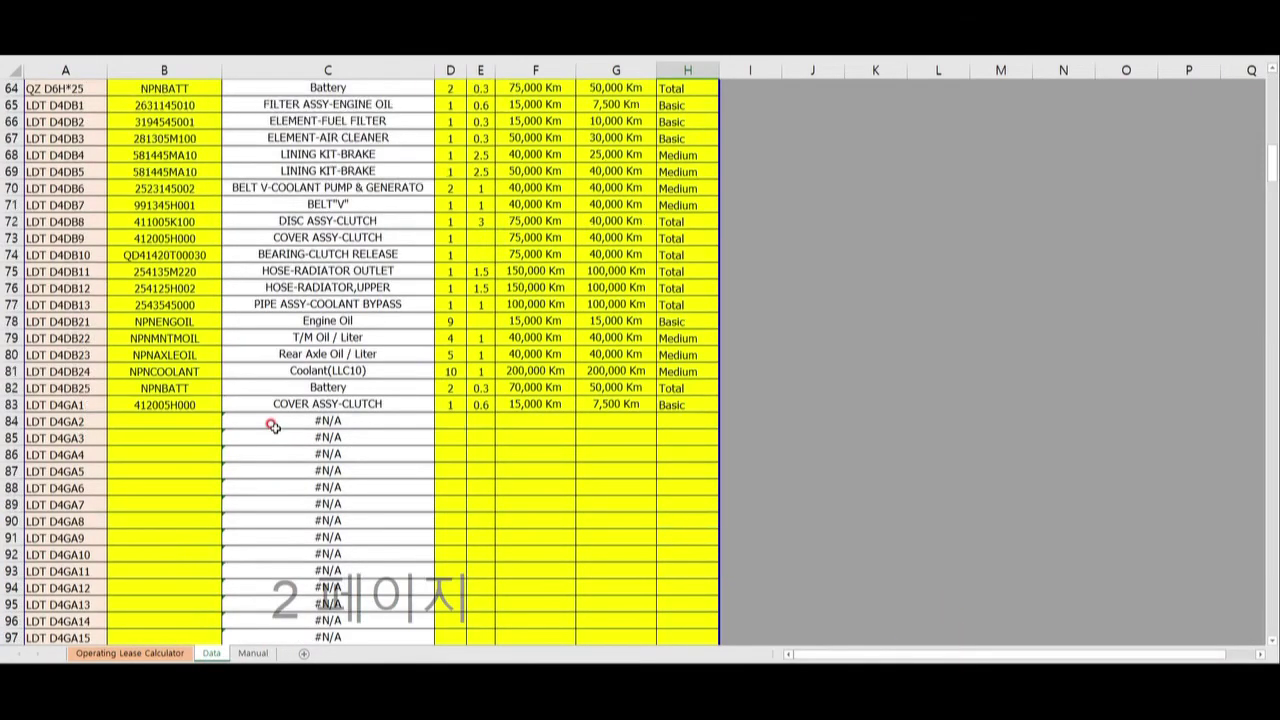
pyautogui.scroll(6, 272, 426)
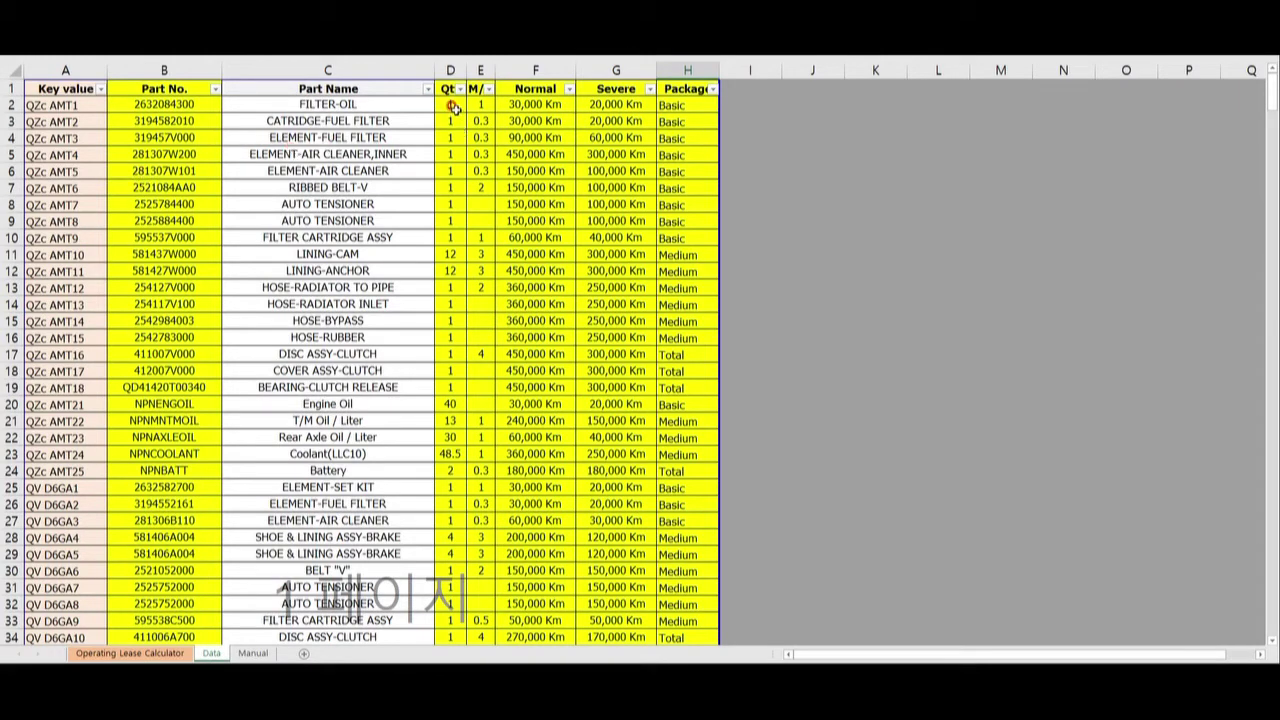
pyautogui.click(699, 104)
pyautogui.click(724, 105)
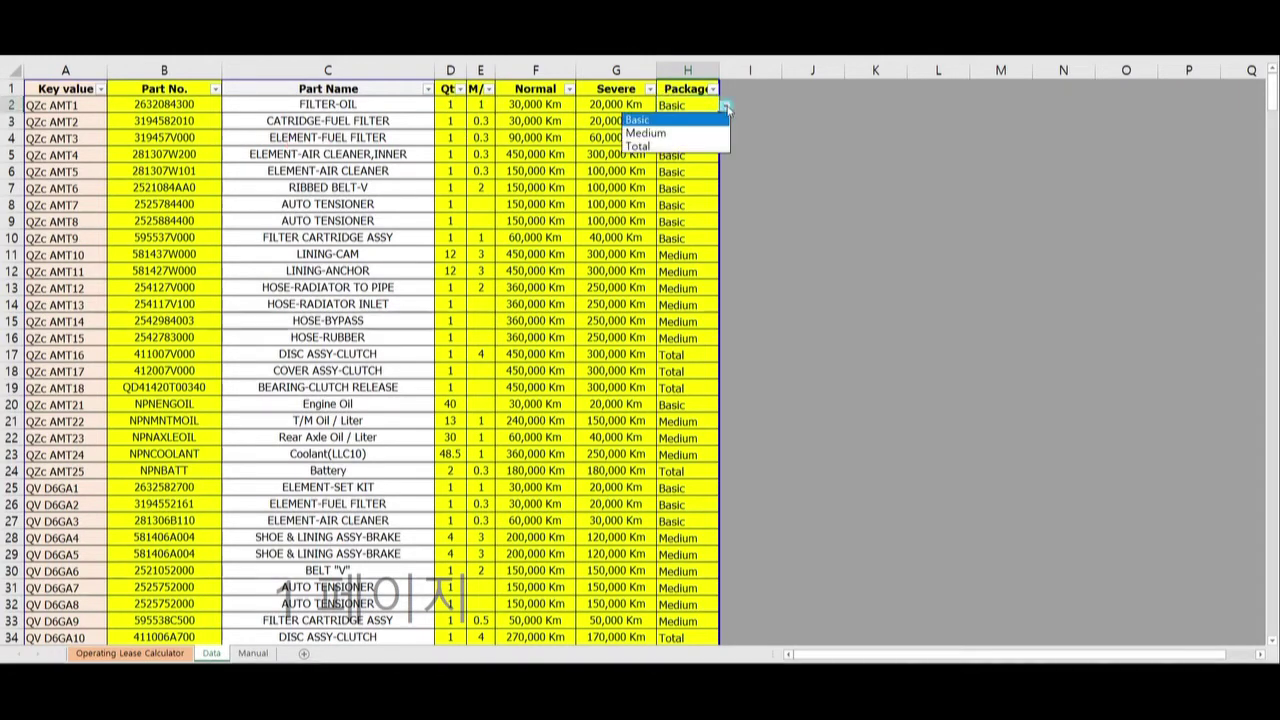
pyautogui.click(699, 133)
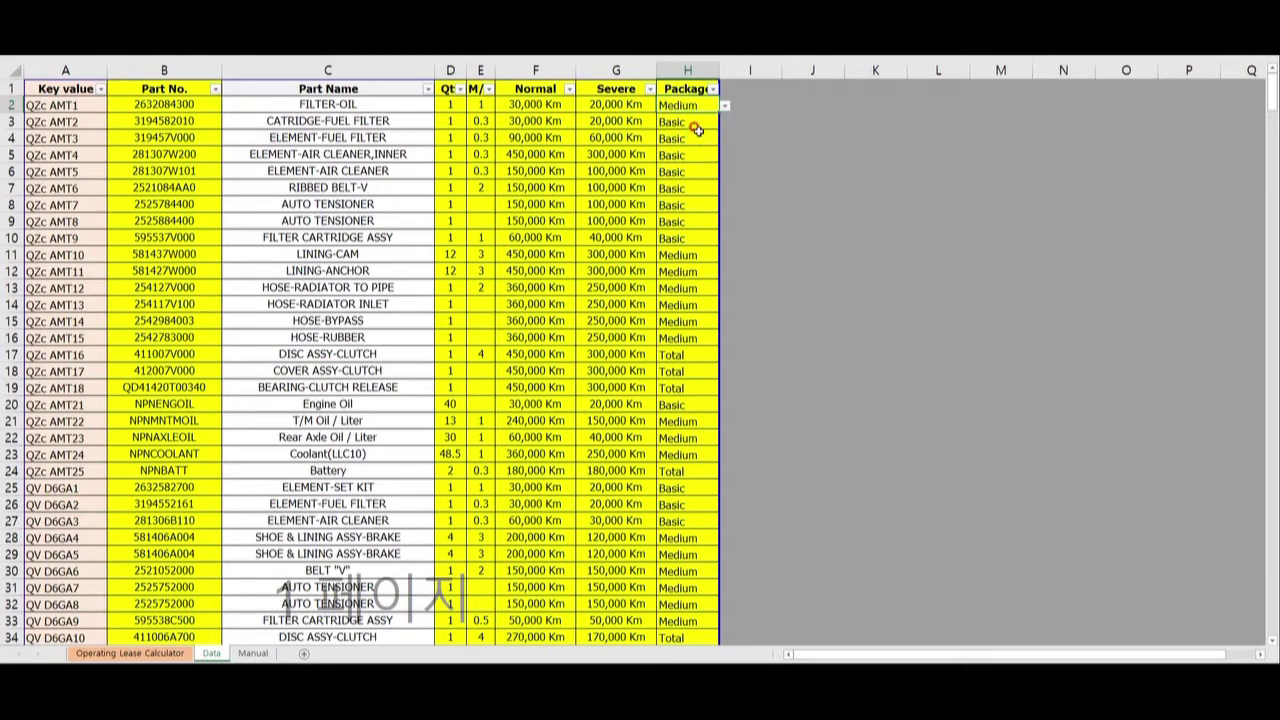
# Clear the key values below LDT D4GA1 in the Data sheet and refill the series down to LDT D4GA25
pyautogui.hotkey('ctrl', 'Home')
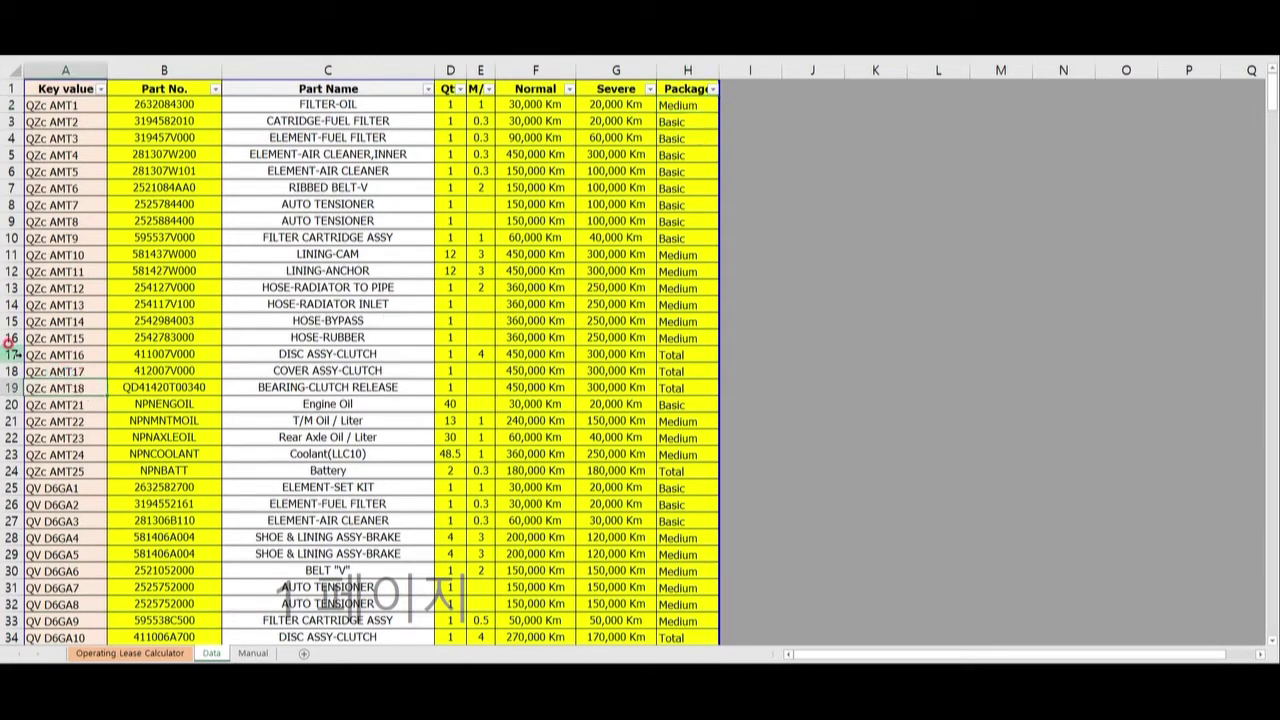
pyautogui.scroll(-20, 12, 348)
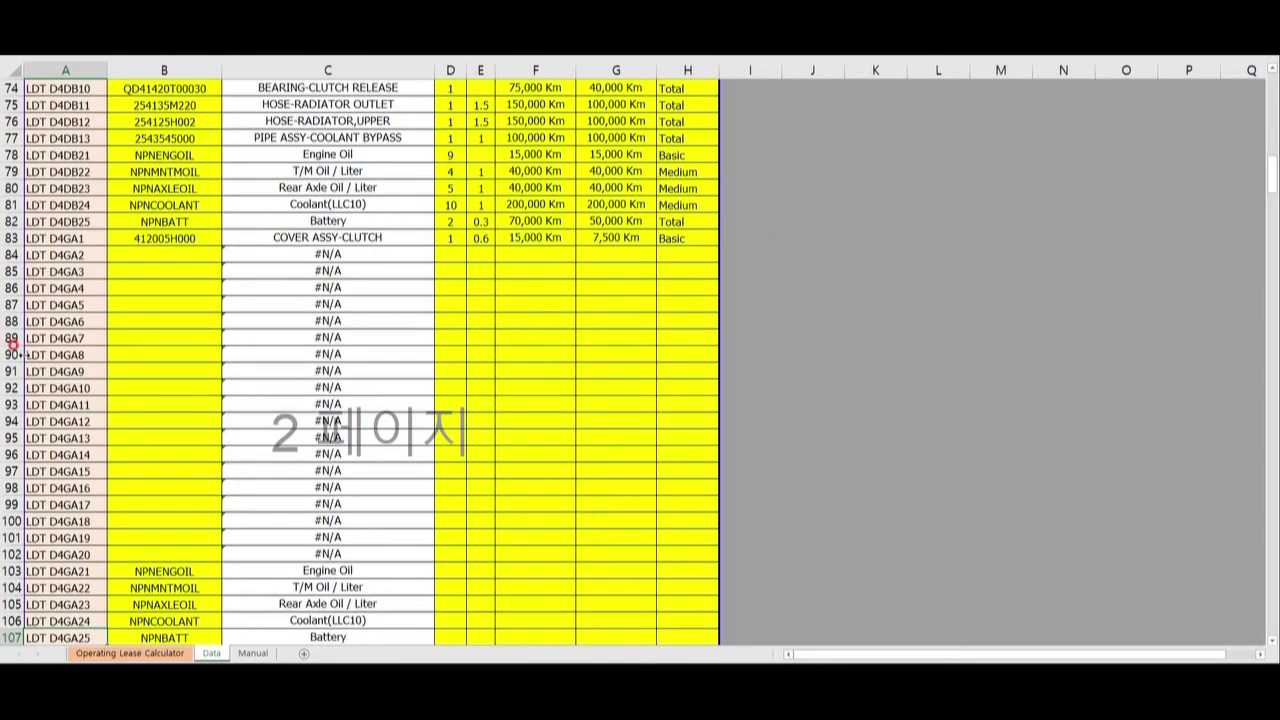
pyautogui.click(62, 238)
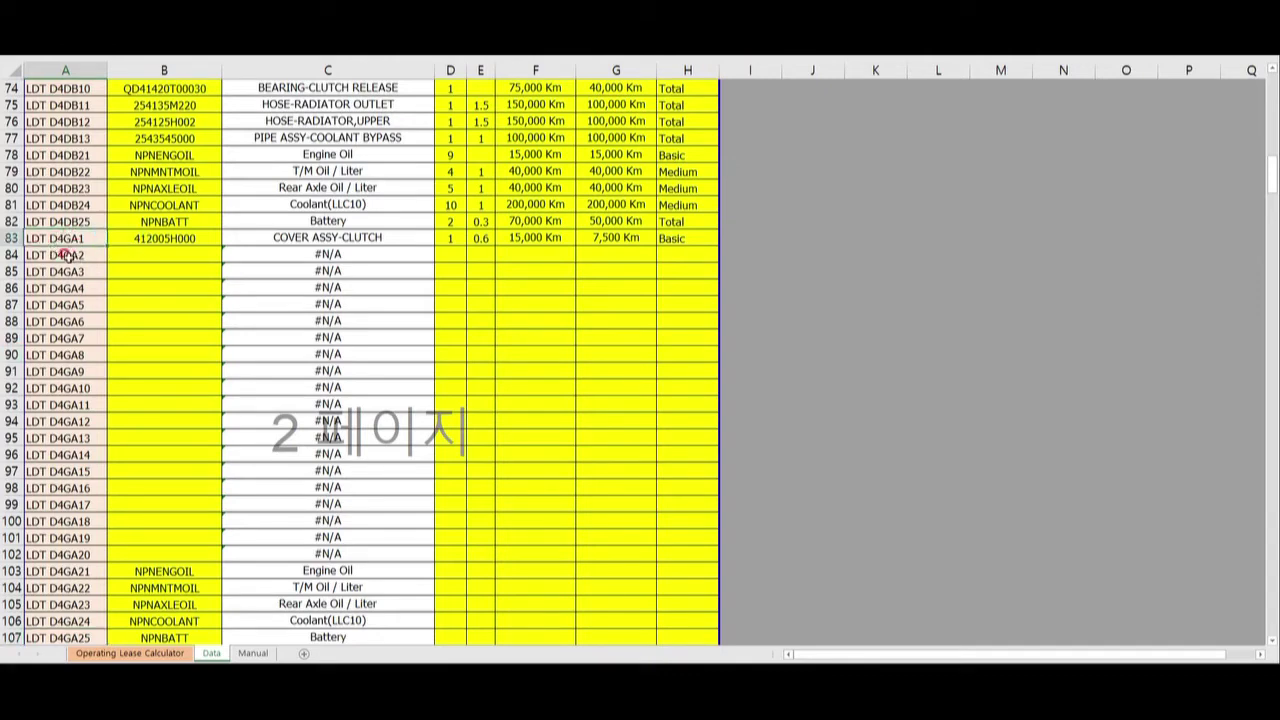
pyautogui.click(91, 239)
pyautogui.moveTo(86, 254); pyautogui.dragTo(79, 586)
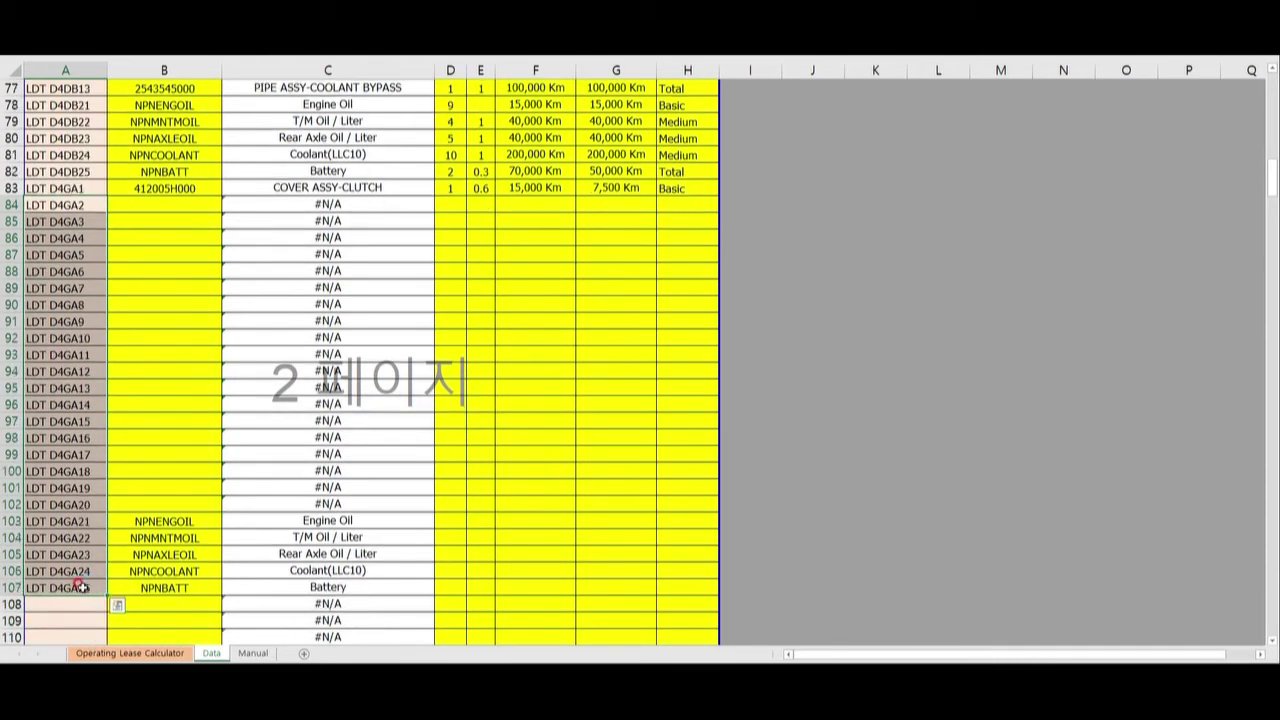
pyautogui.hotkey('ctrl', 'z')
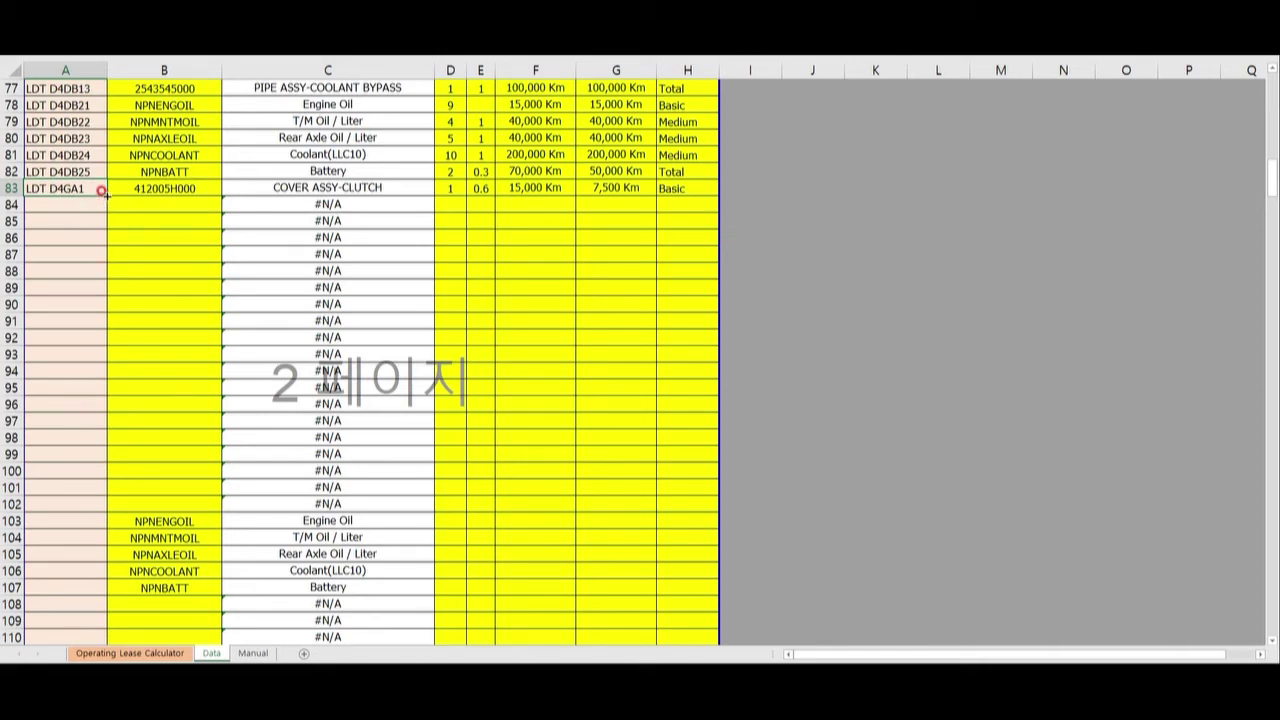
pyautogui.moveTo(102, 190); pyautogui.dragTo(102, 592)
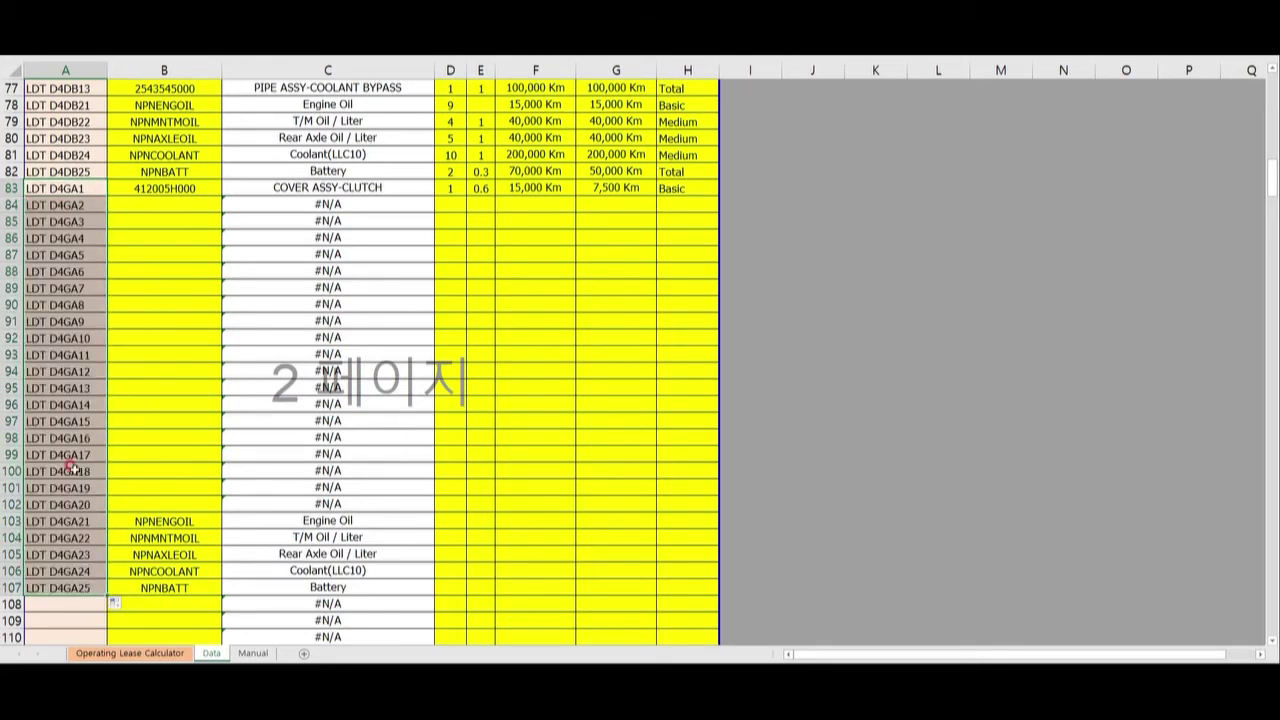
pyautogui.click(162, 205)
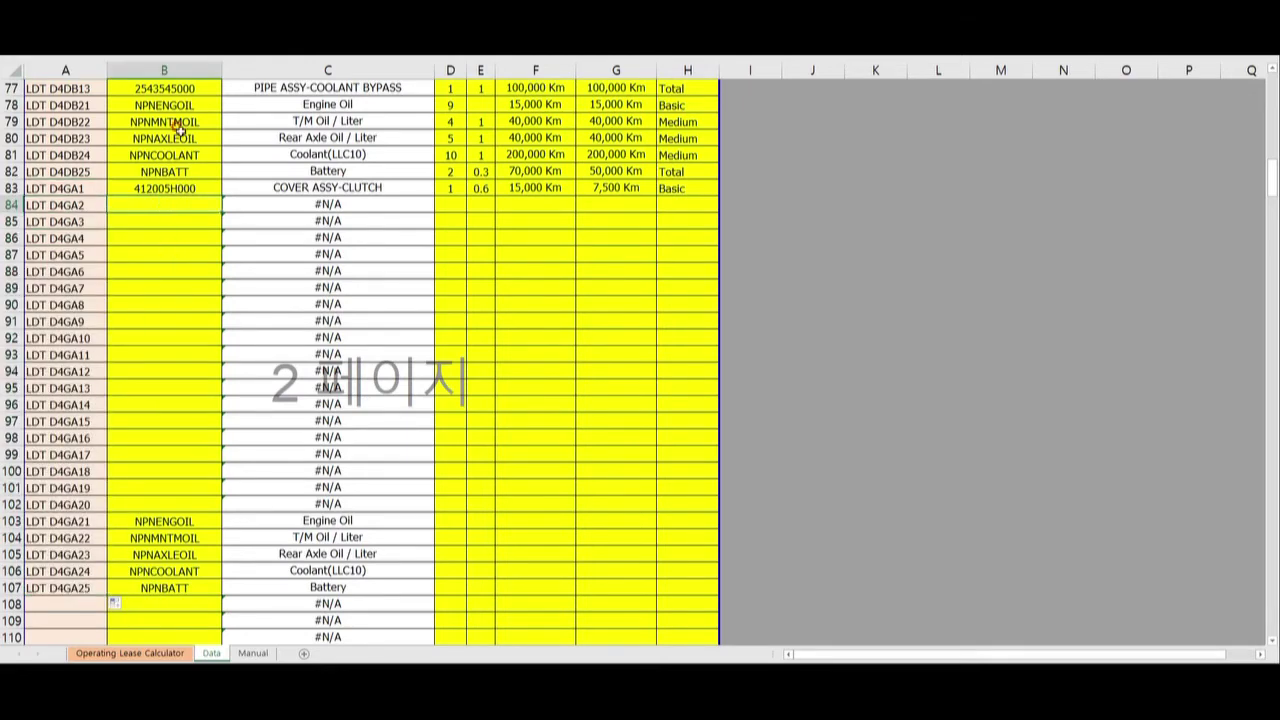
pyautogui.click(172, 88)
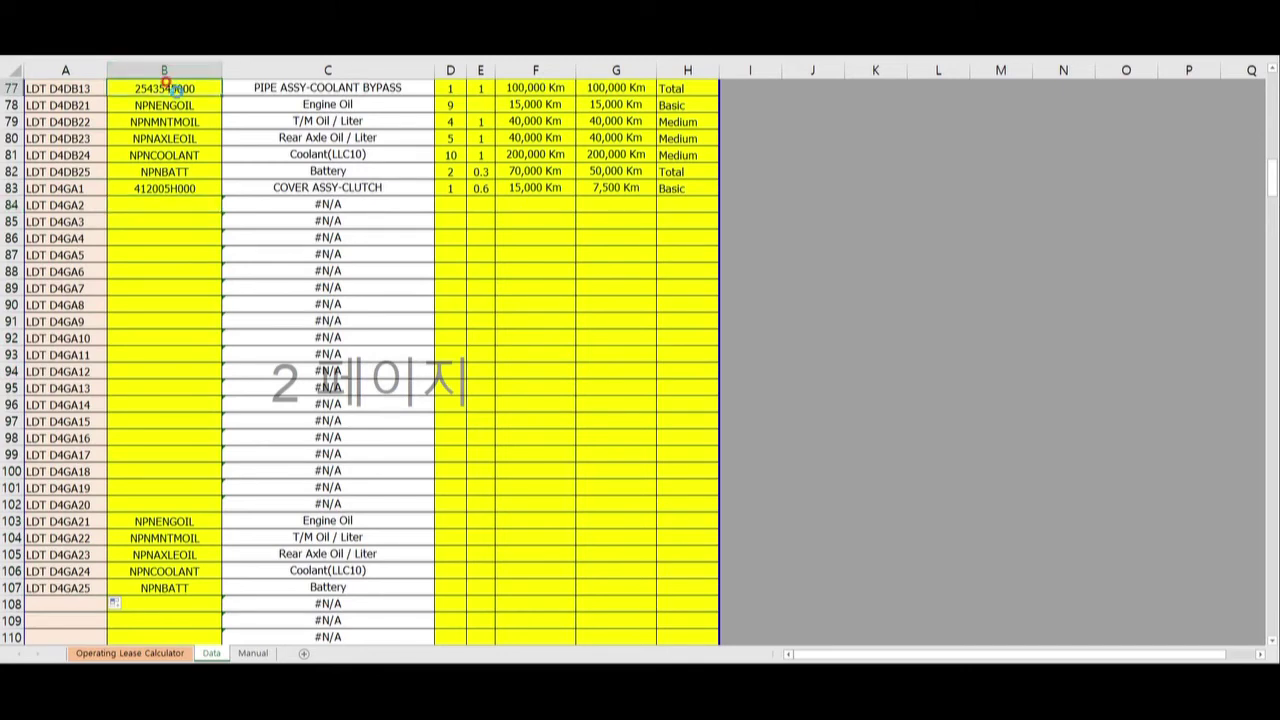
pyautogui.hotkey('ctrl', 'c')
pyautogui.click(177, 204)
pyautogui.hotkey('ctrl', 'v')
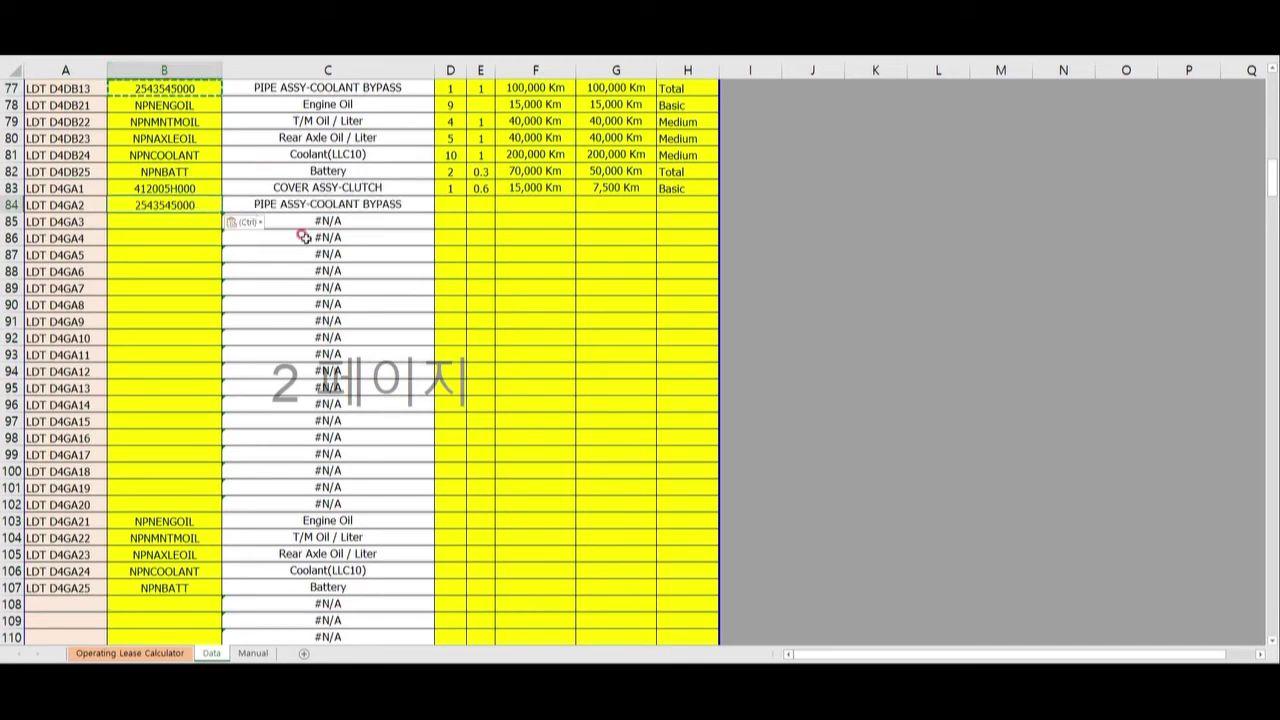
# Go through the quantity, labor and schedule cells of LDT D4GA2 and set its package to Basic
pyautogui.click(455, 205)
pyautogui.click(481, 204)
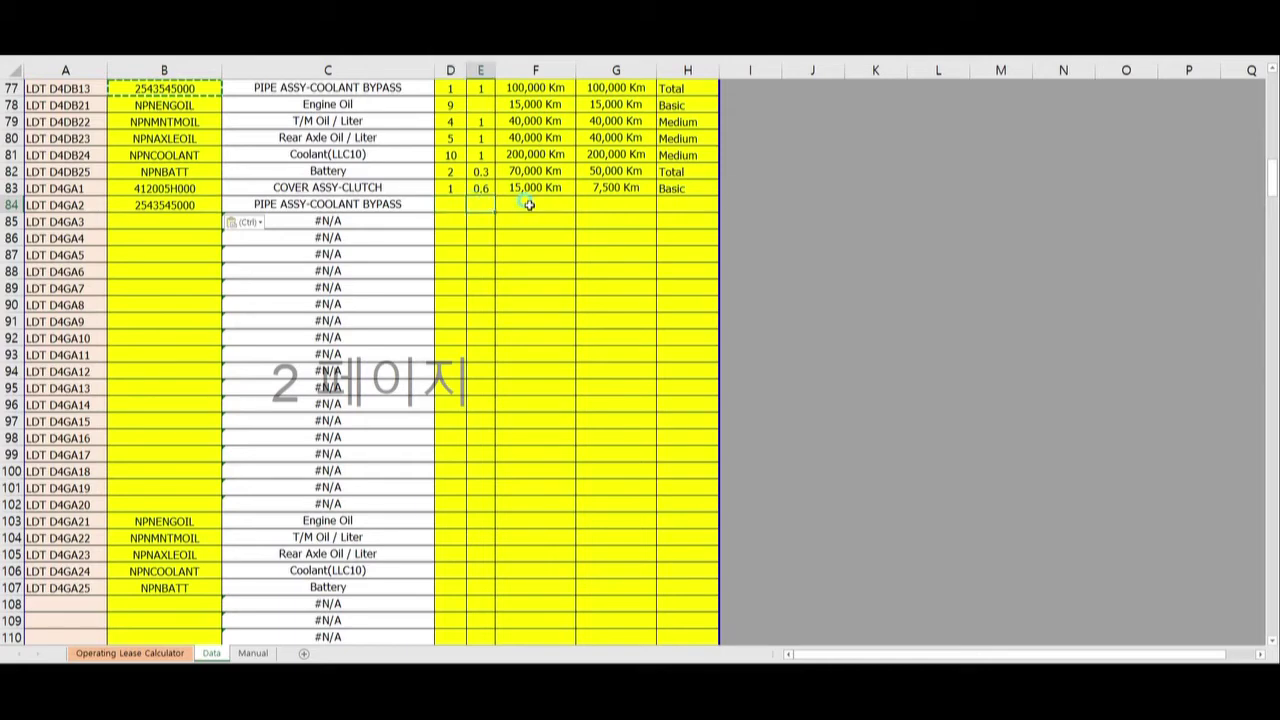
pyautogui.click(529, 204)
pyautogui.click(609, 205)
pyautogui.click(680, 204)
pyautogui.click(725, 205)
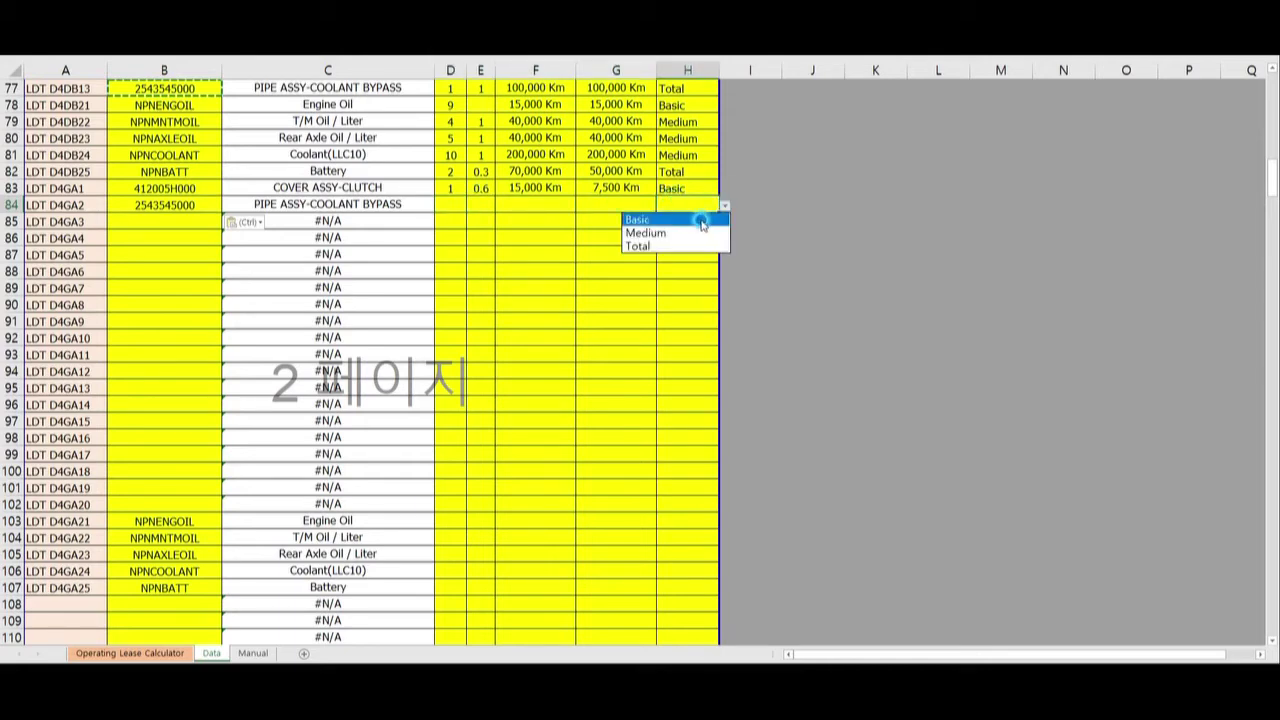
pyautogui.click(700, 220)
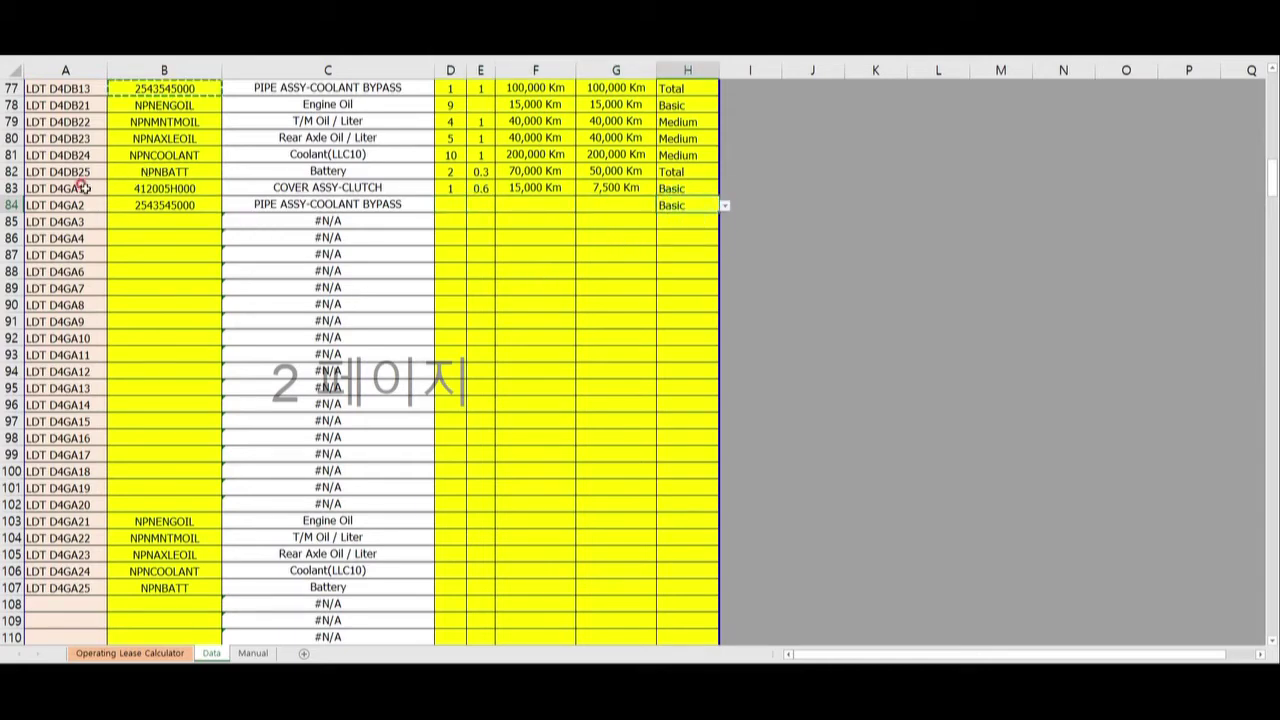
# Review the LDT D4GA rows, highlighting the keys, part numbers and names of LDT D4GA21 to D4GA25
pyautogui.moveTo(76, 183); pyautogui.dragTo(160, 497)
pyautogui.moveTo(65, 521); pyautogui.dragTo(70, 604)
pyautogui.moveTo(56, 519); pyautogui.dragTo(363, 588)
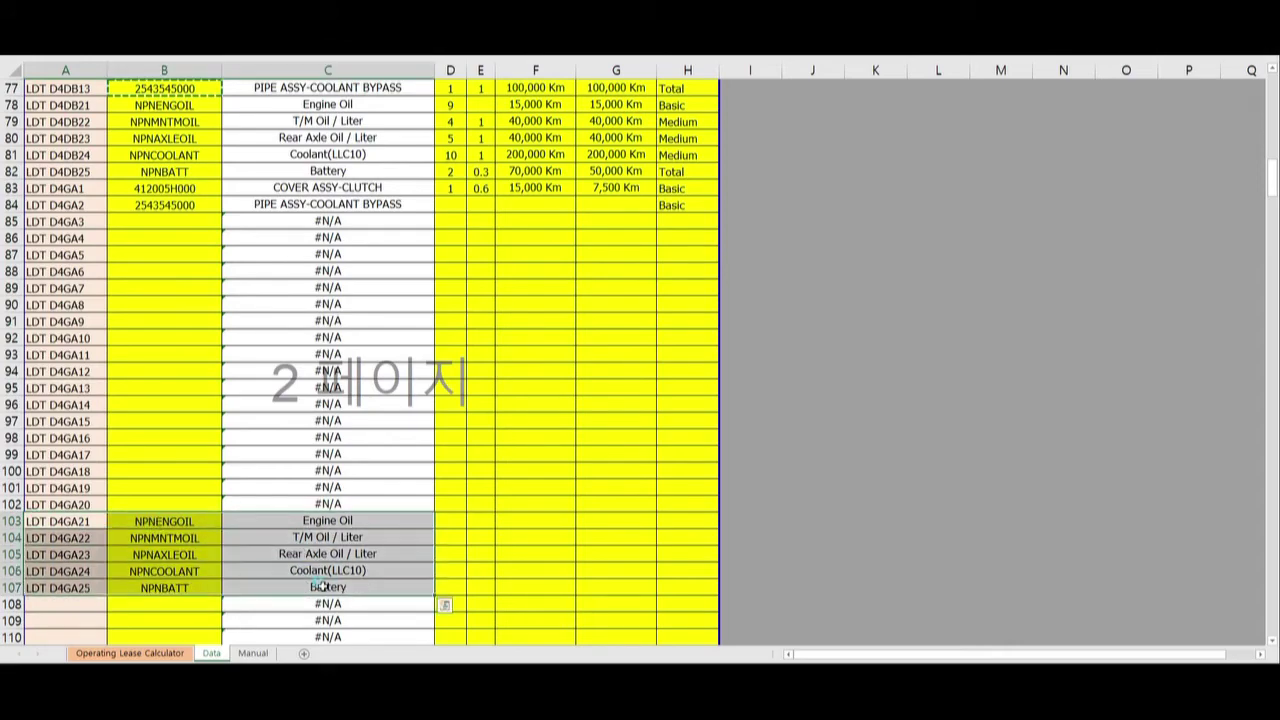
# Return to the Operating Lease Calculator sheet and examine the Monthly Depreciation formula in the lease payment section
pyautogui.click(139, 654)
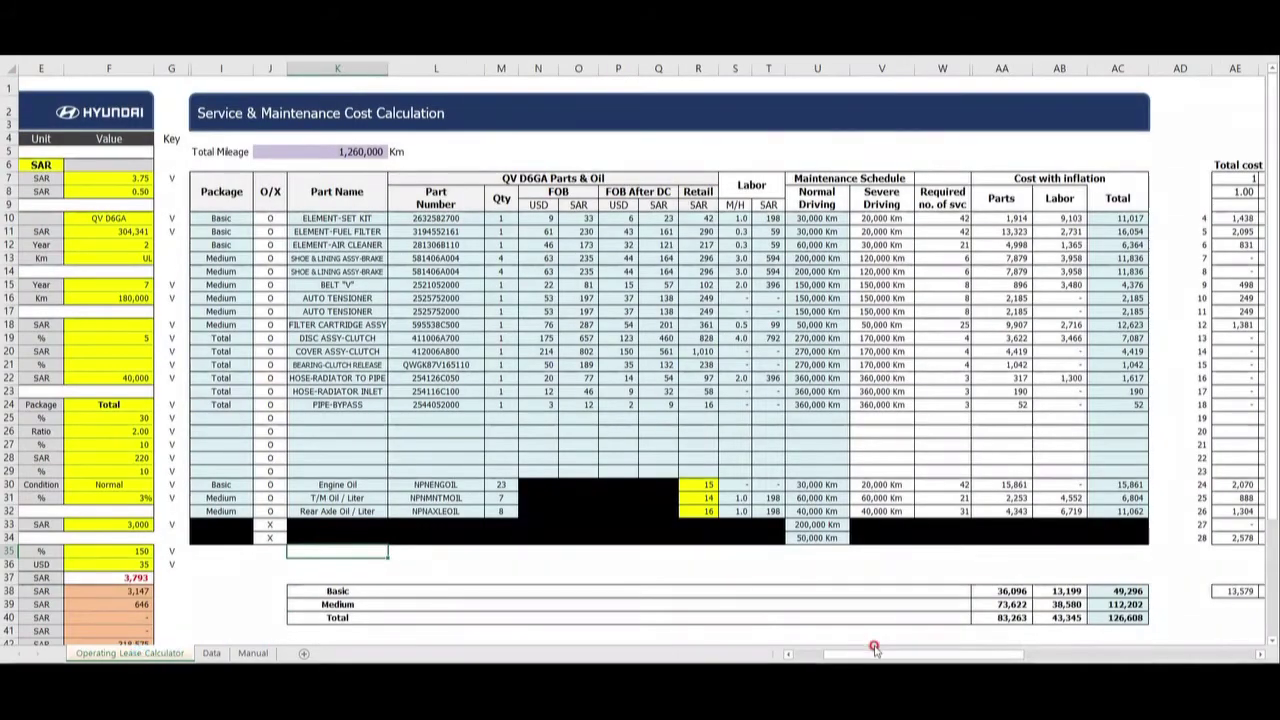
pyautogui.moveTo(874, 651); pyautogui.dragTo(778, 641)
pyautogui.scroll(-3, 368, 475)
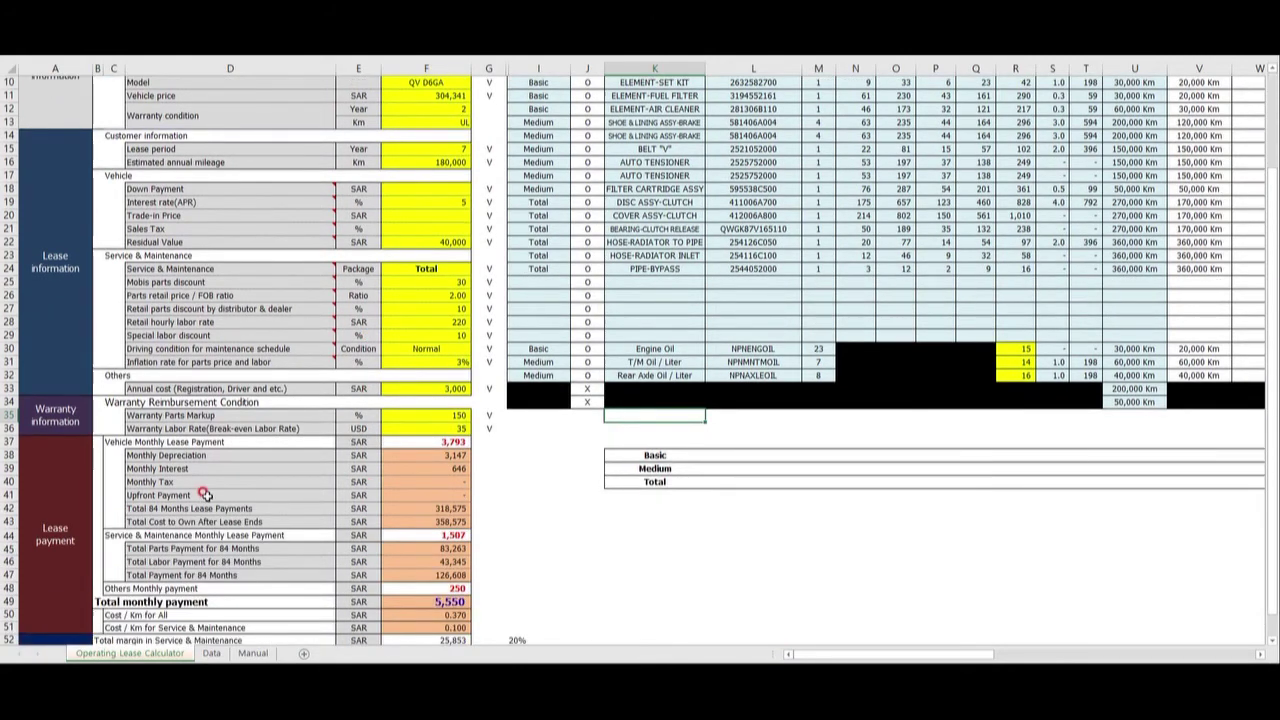
pyautogui.click(165, 455)
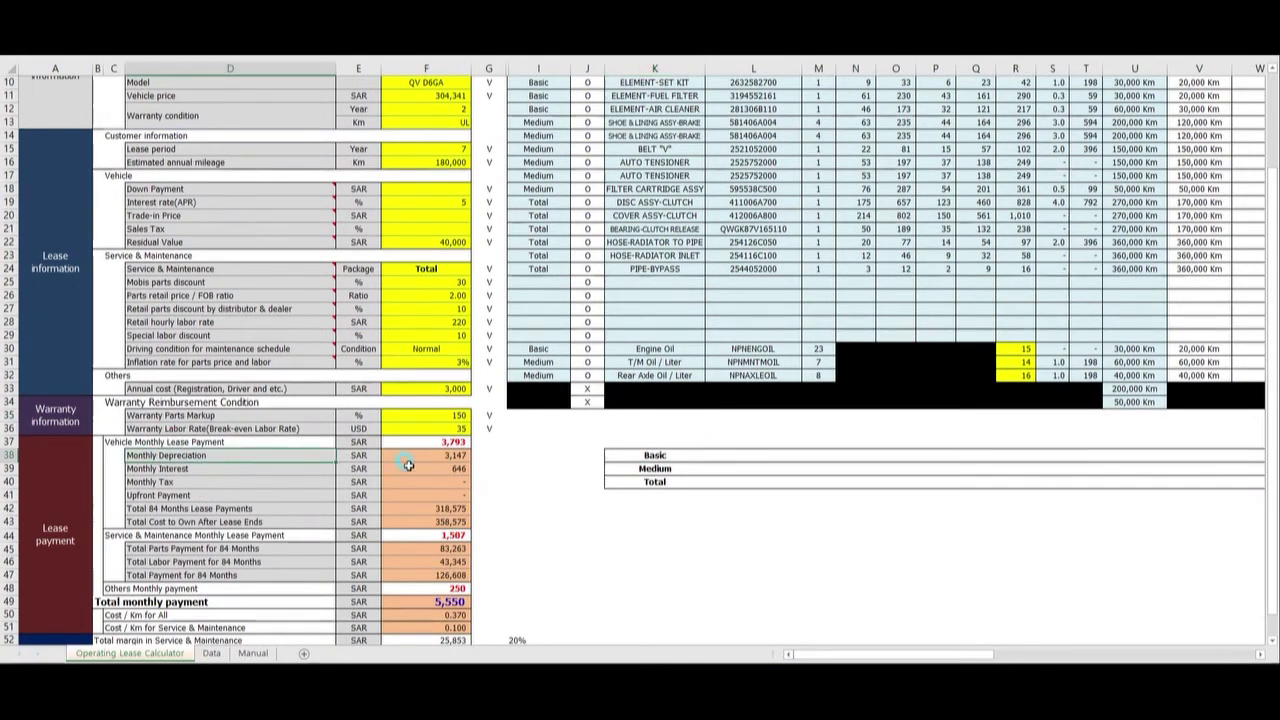
pyautogui.click(435, 456)
pyautogui.click(446, 455)
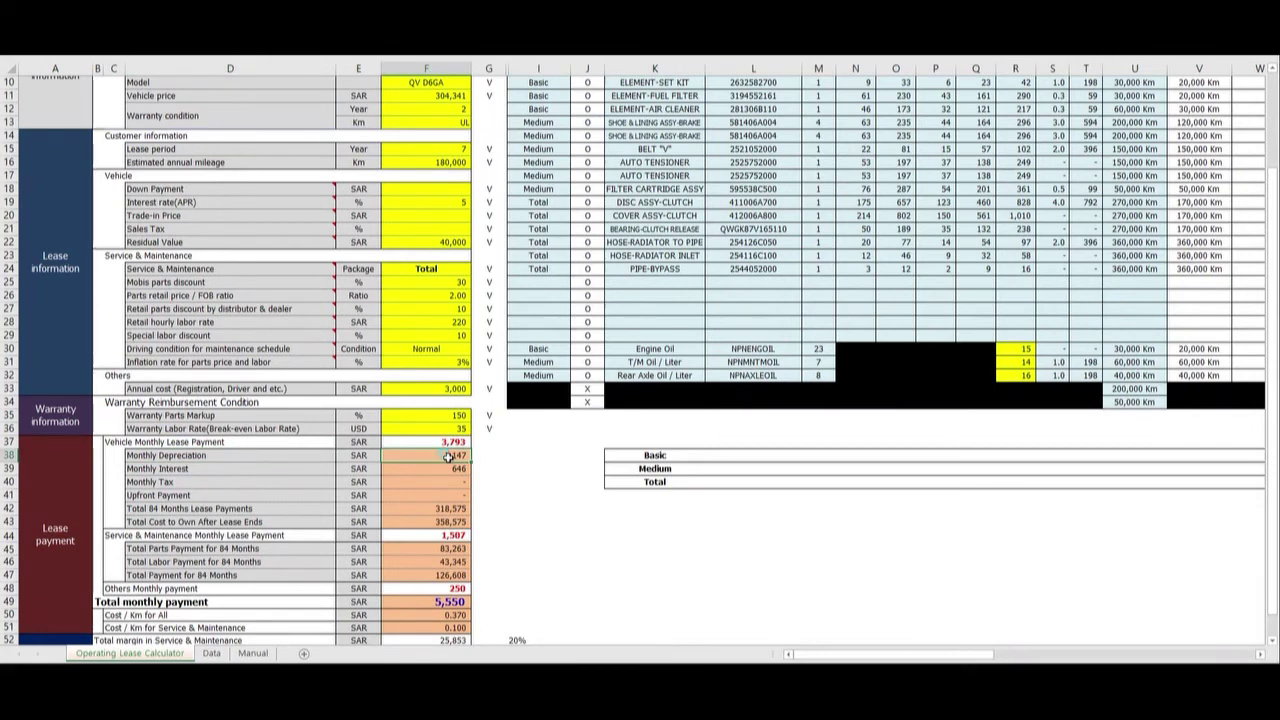
pyautogui.doubleClick(449, 456)
pyautogui.click(509, 455)
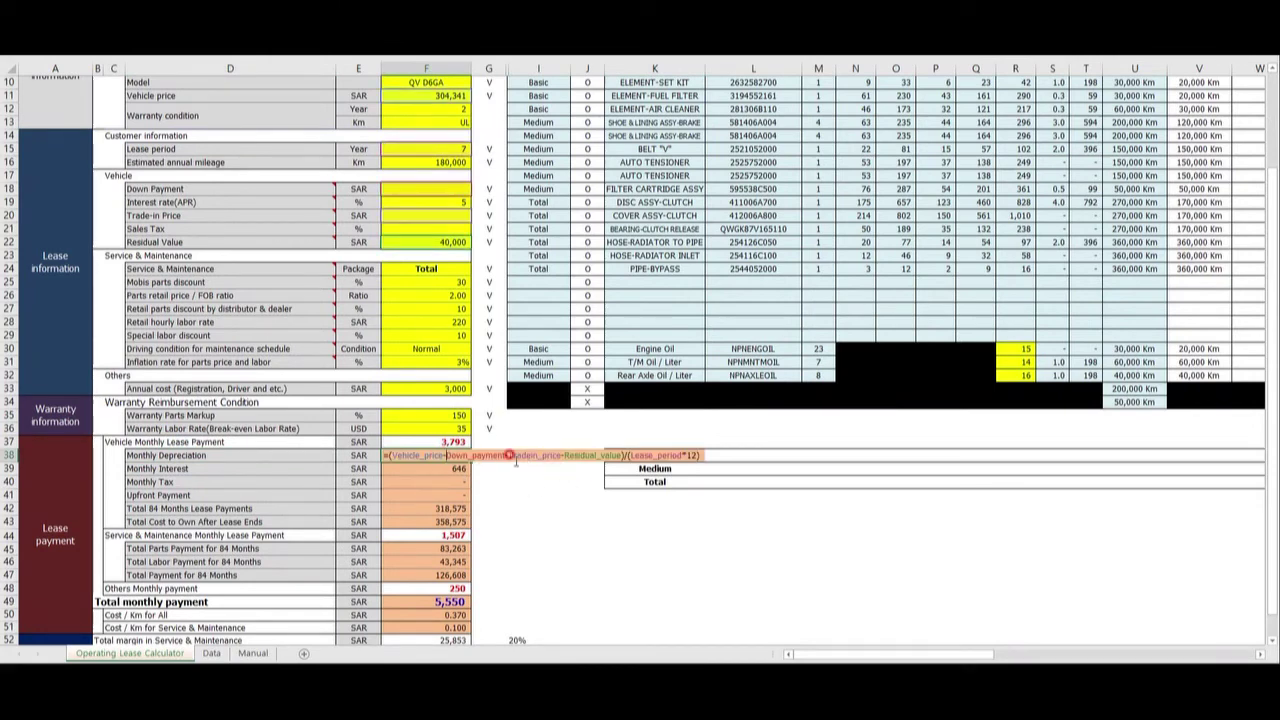
pyautogui.click(545, 472)
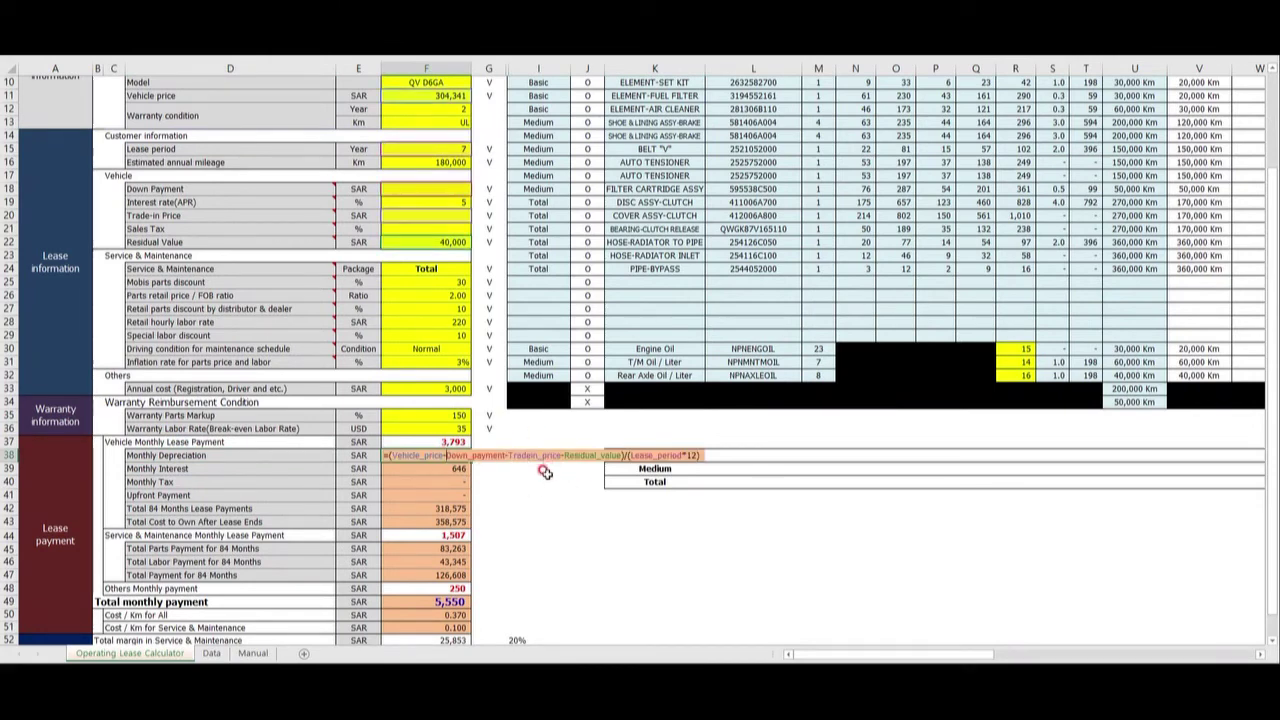
pyautogui.click(136, 468)
pyautogui.press('Escape')
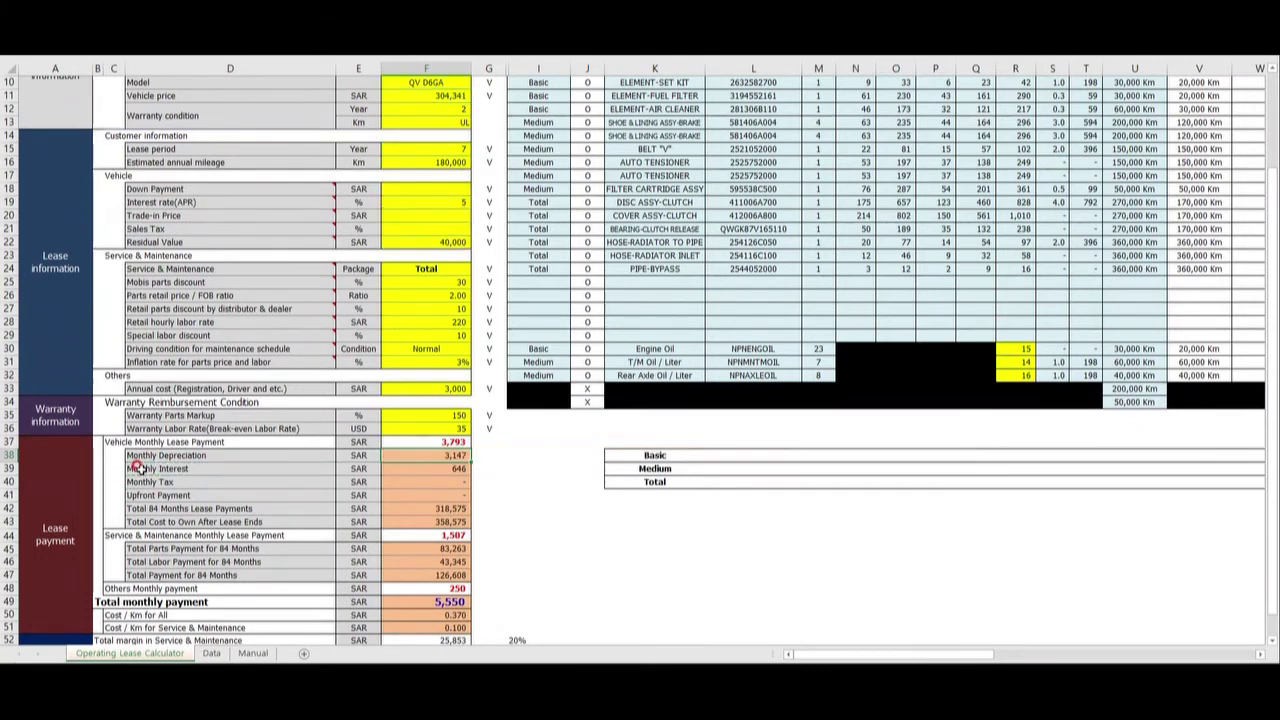
# Examine the formulas behind Monthly Interest and Monthly Tax without changing them
pyautogui.click(145, 468)
pyautogui.click(432, 473)
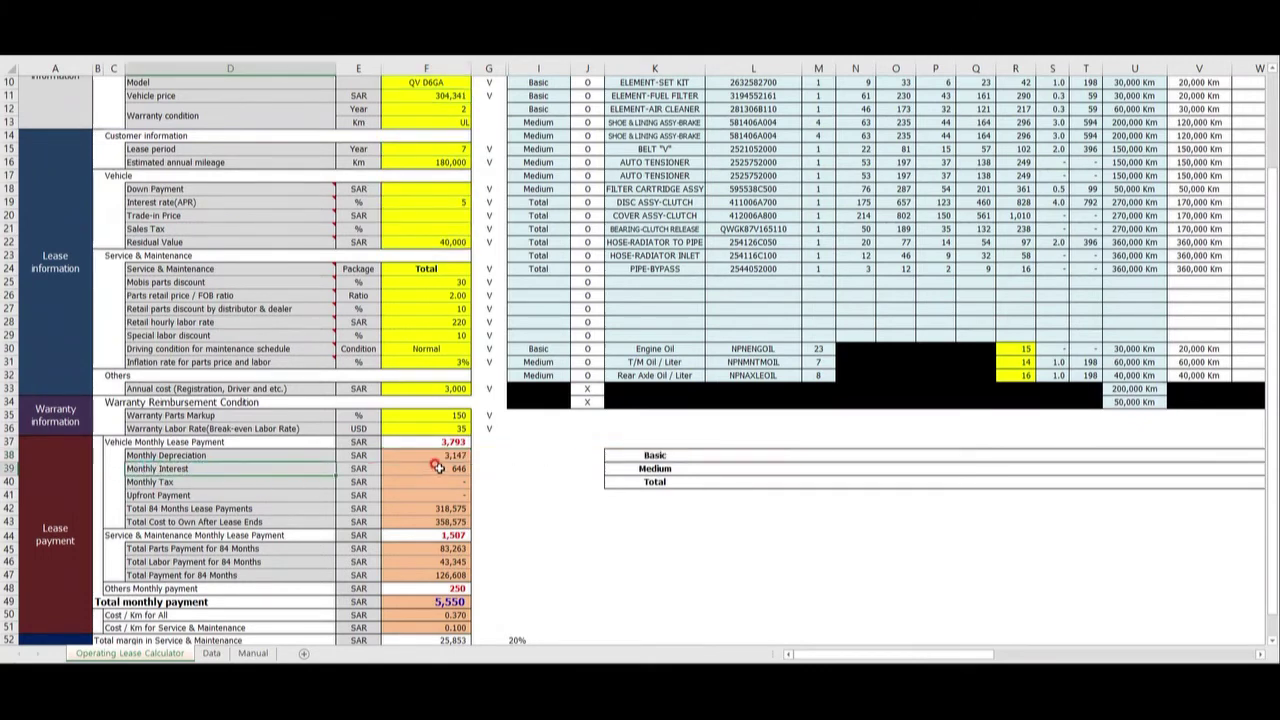
pyautogui.doubleClick(452, 468)
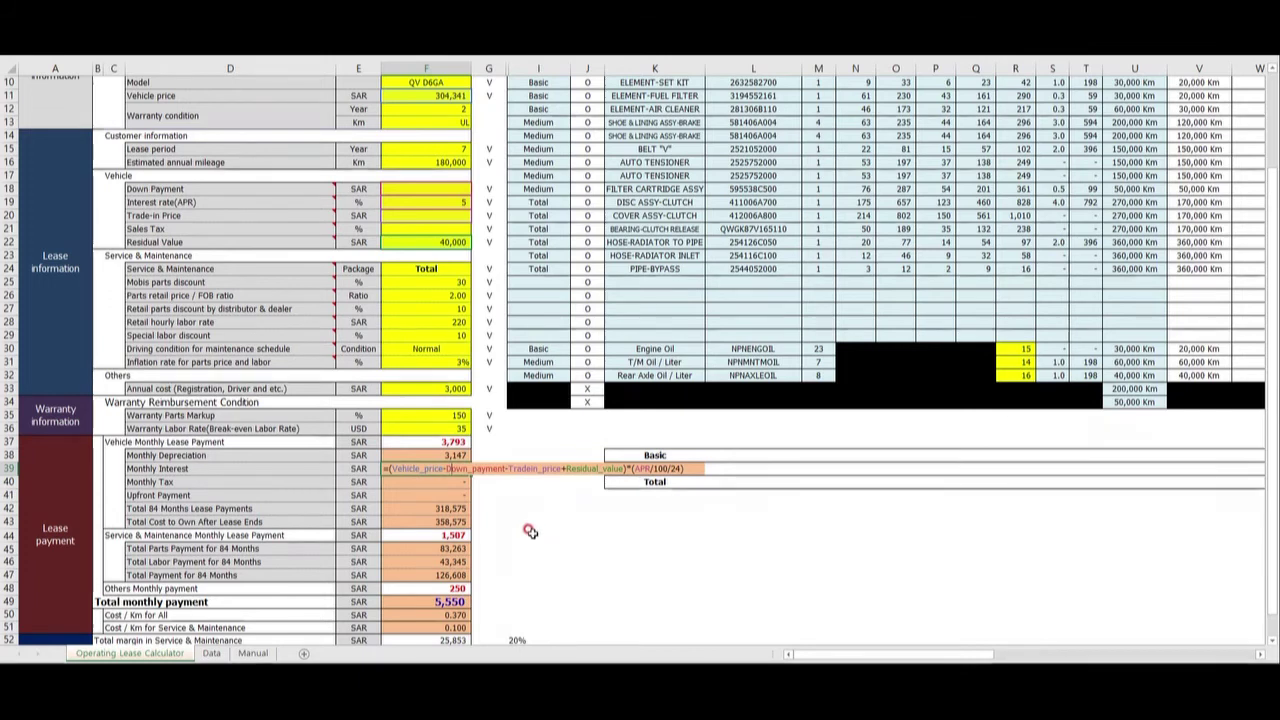
pyautogui.press('Escape')
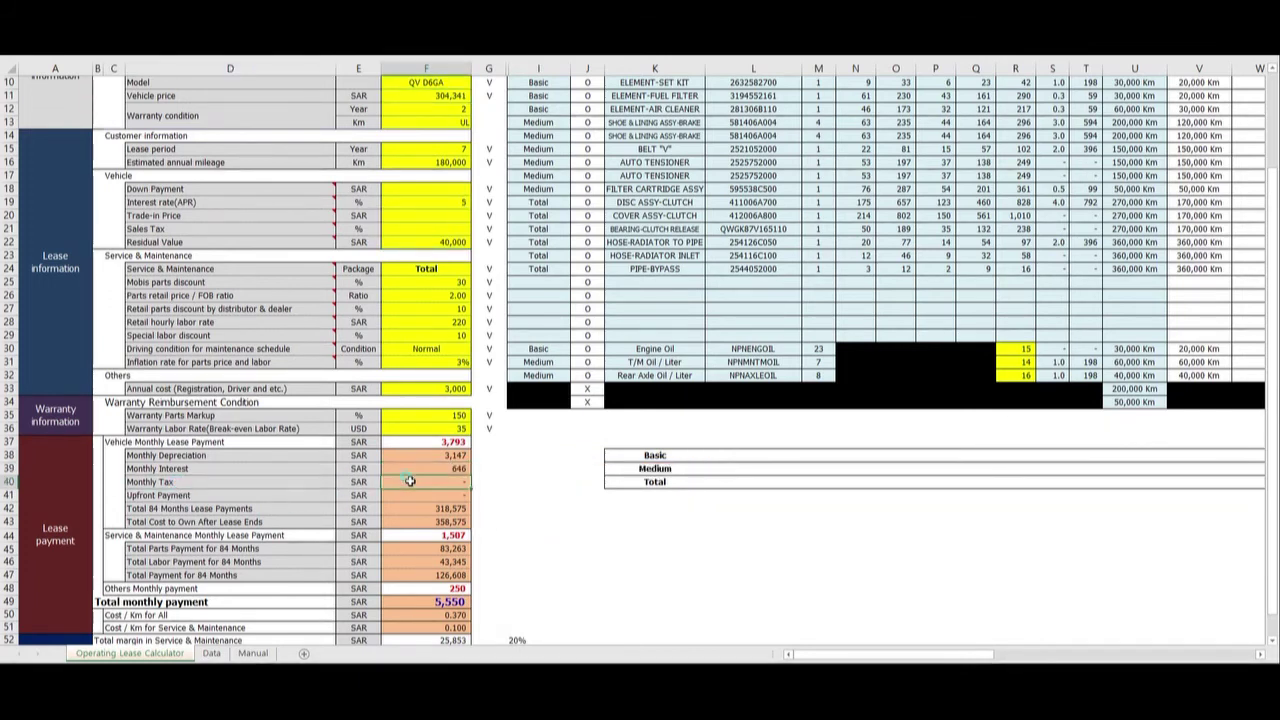
pyautogui.doubleClick(430, 481)
pyautogui.click(544, 482)
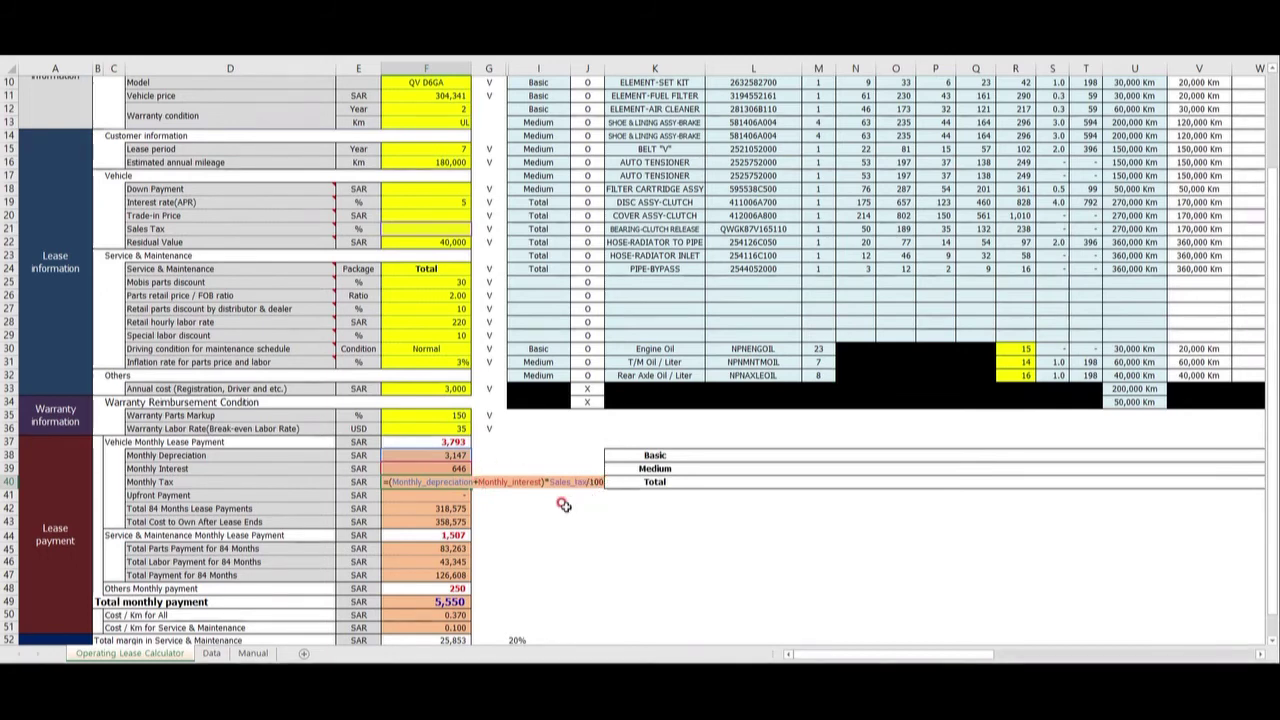
pyautogui.press('Escape')
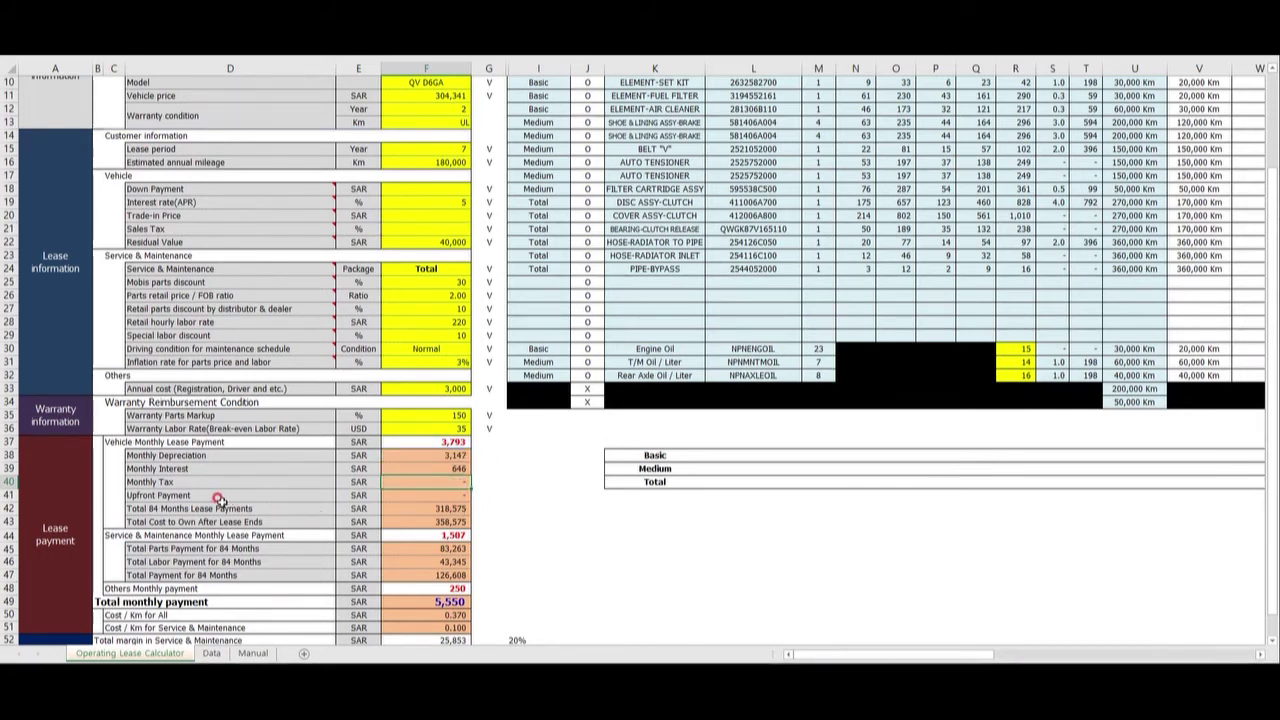
# Examine the formulas behind Vehicle Monthly Lease Payment, its 84-month total and the total cost to own without changing them
pyautogui.doubleClick(447, 440)
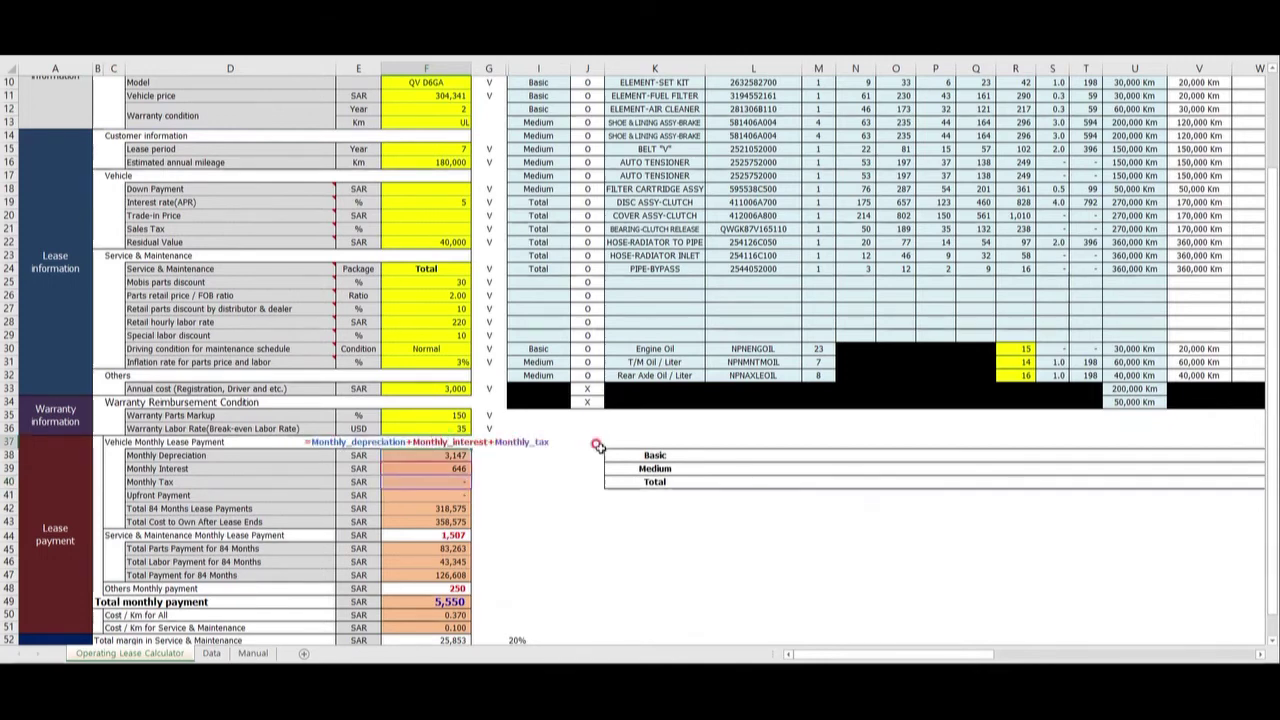
pyautogui.press('Return')
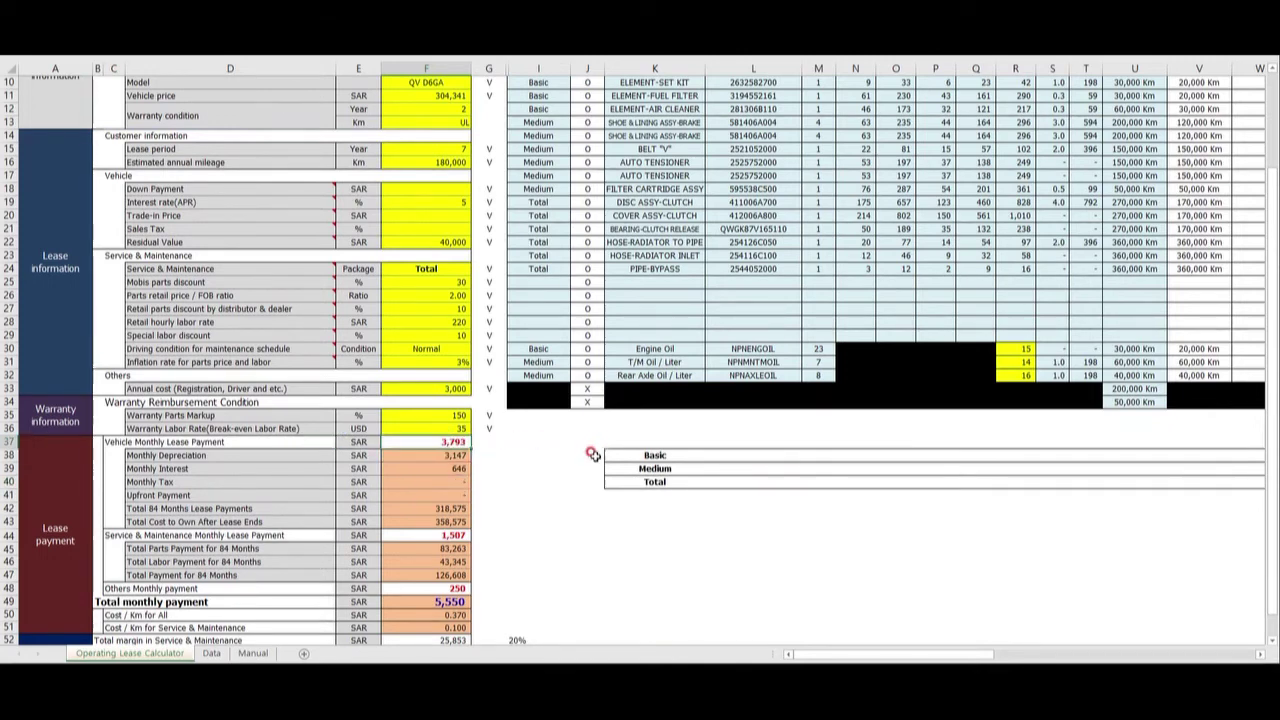
pyautogui.click(458, 508)
pyautogui.doubleClick(452, 509)
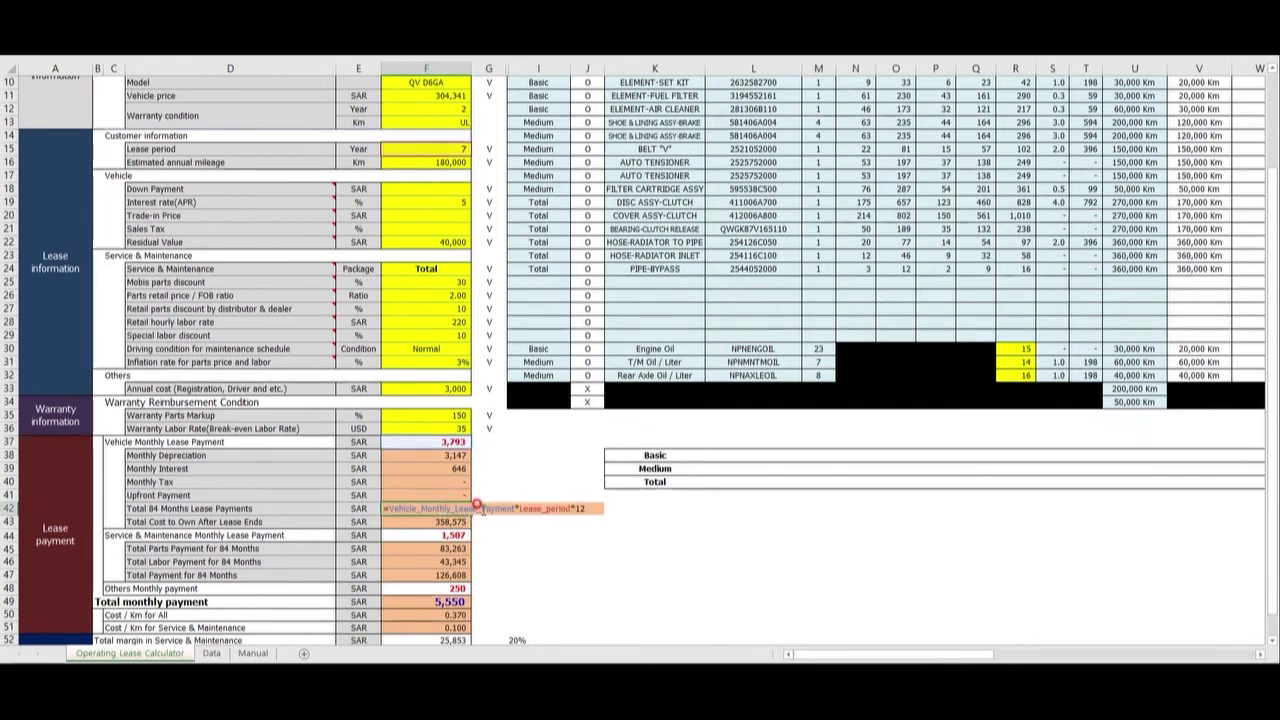
pyautogui.click(428, 520)
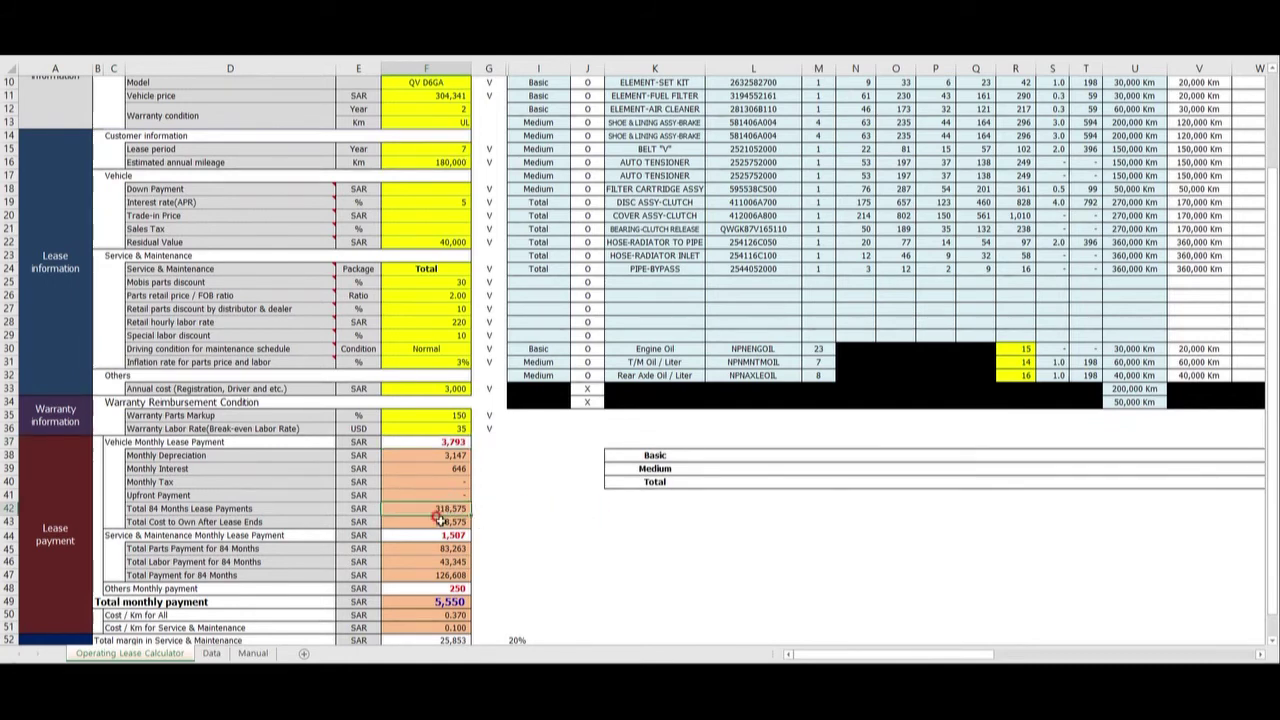
pyautogui.doubleClick(428, 521)
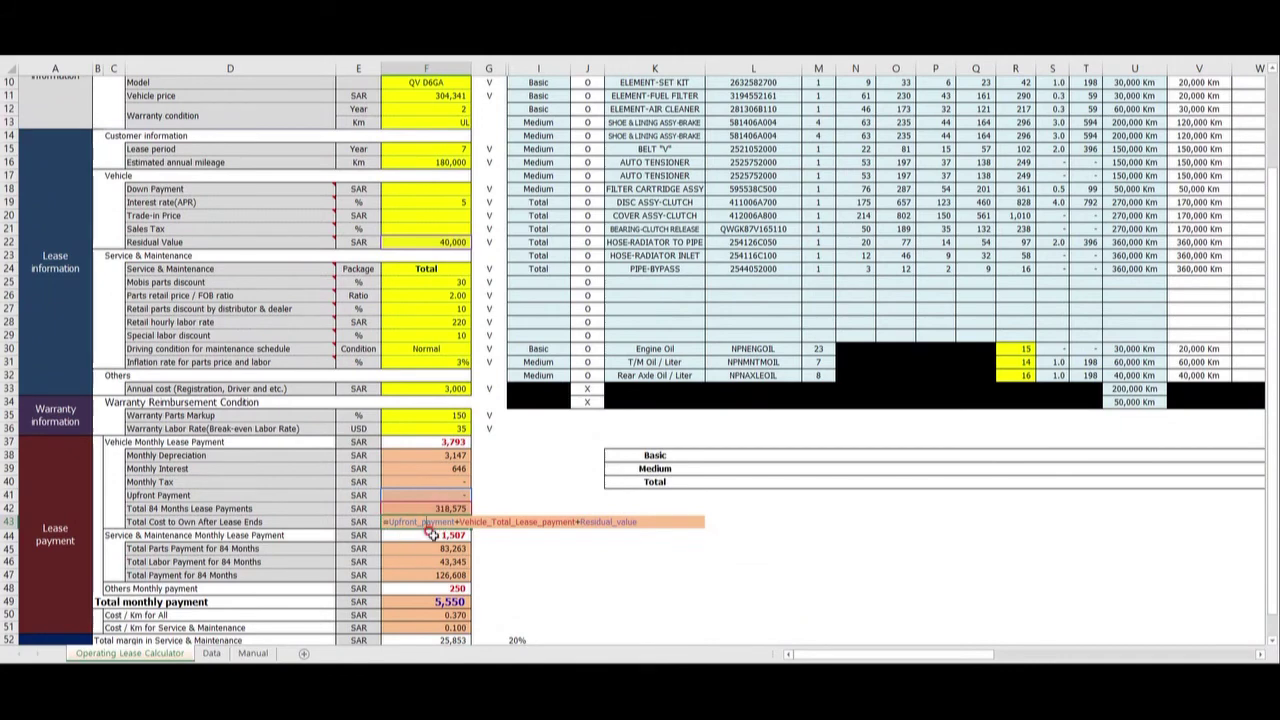
pyautogui.press('Escape')
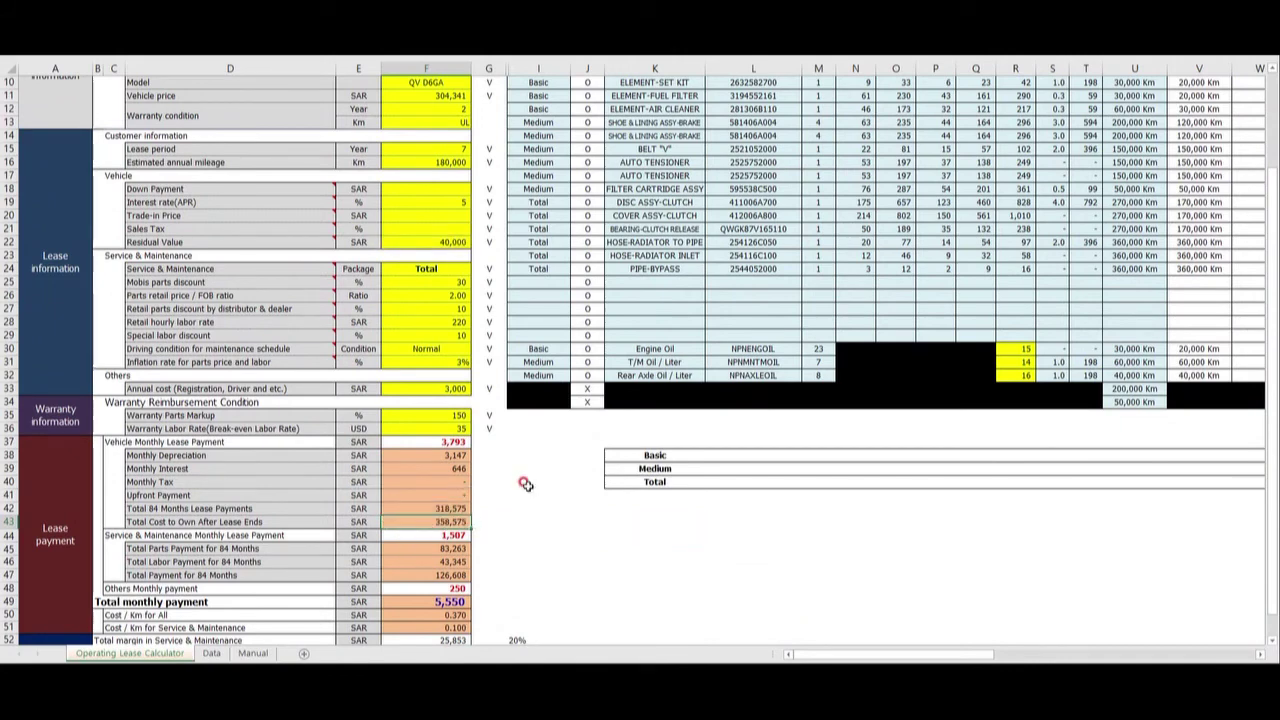
# Review the Service & Maintenance payment rows against the parts and labor sums in the Basic, Medium and Total package table
pyautogui.click(455, 537)
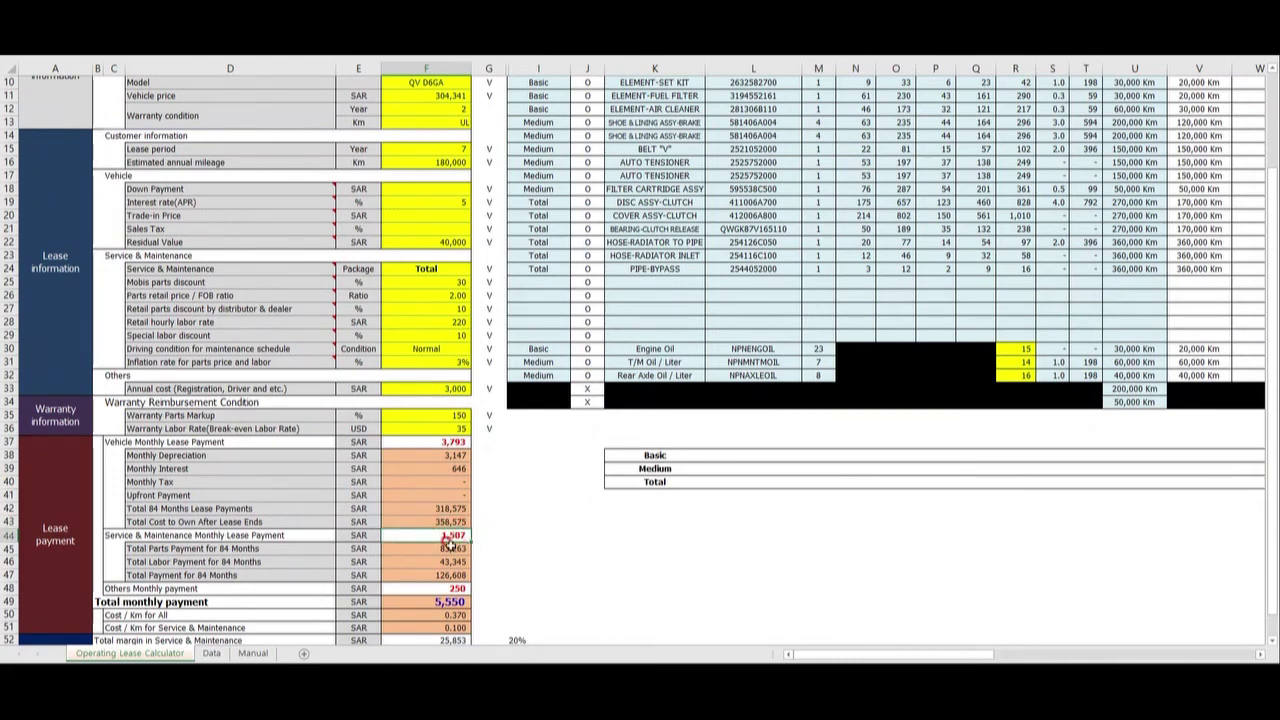
pyautogui.click(450, 548)
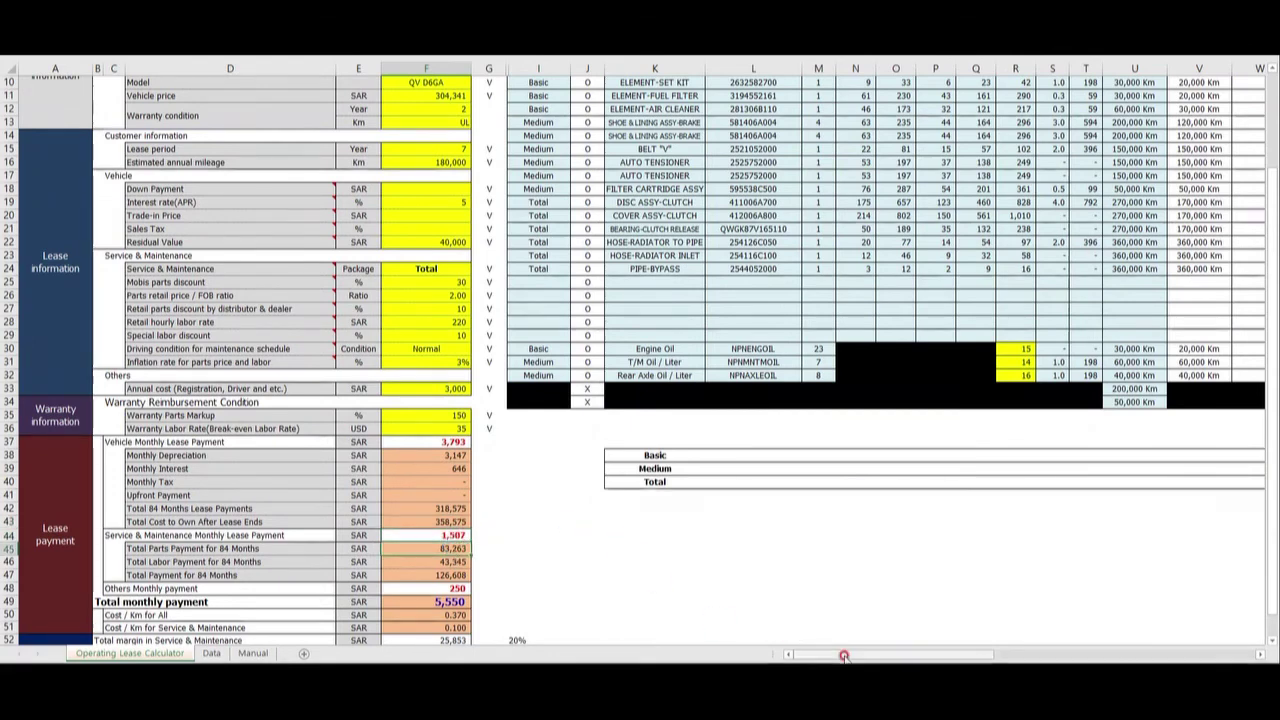
pyautogui.moveTo(848, 655); pyautogui.dragTo(882, 656)
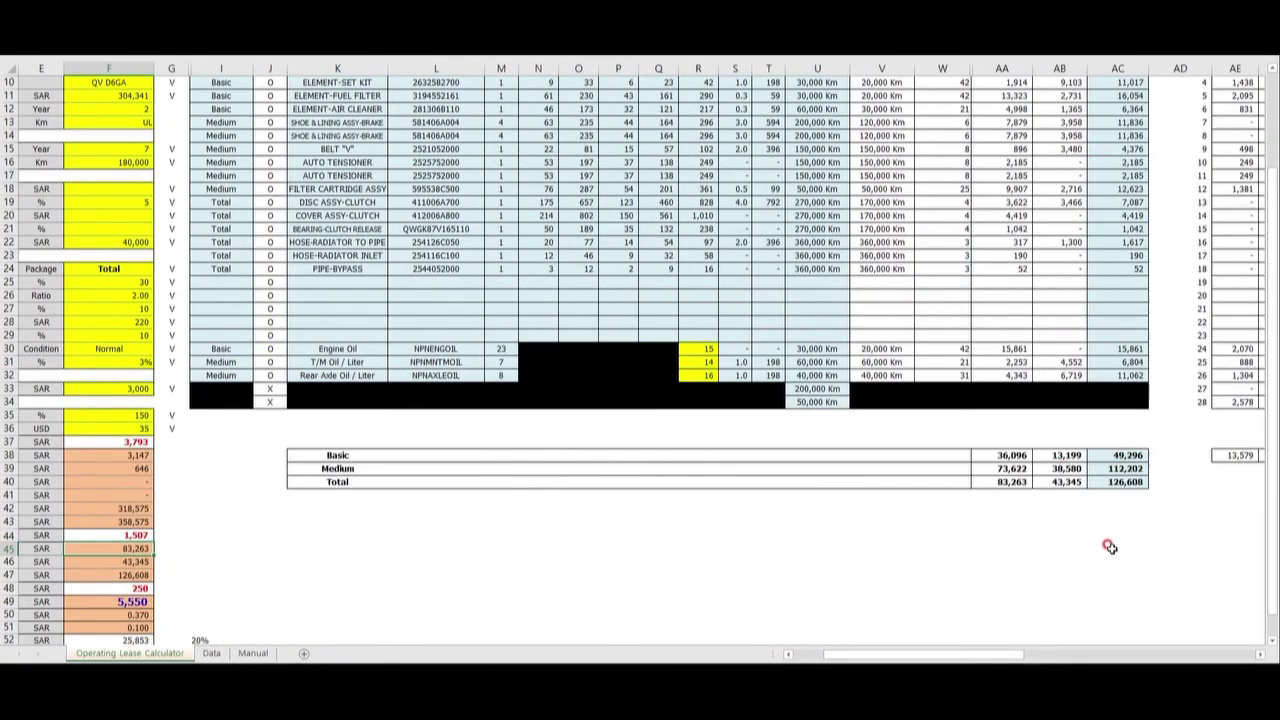
pyautogui.moveTo(1008, 655); pyautogui.dragTo(972, 655)
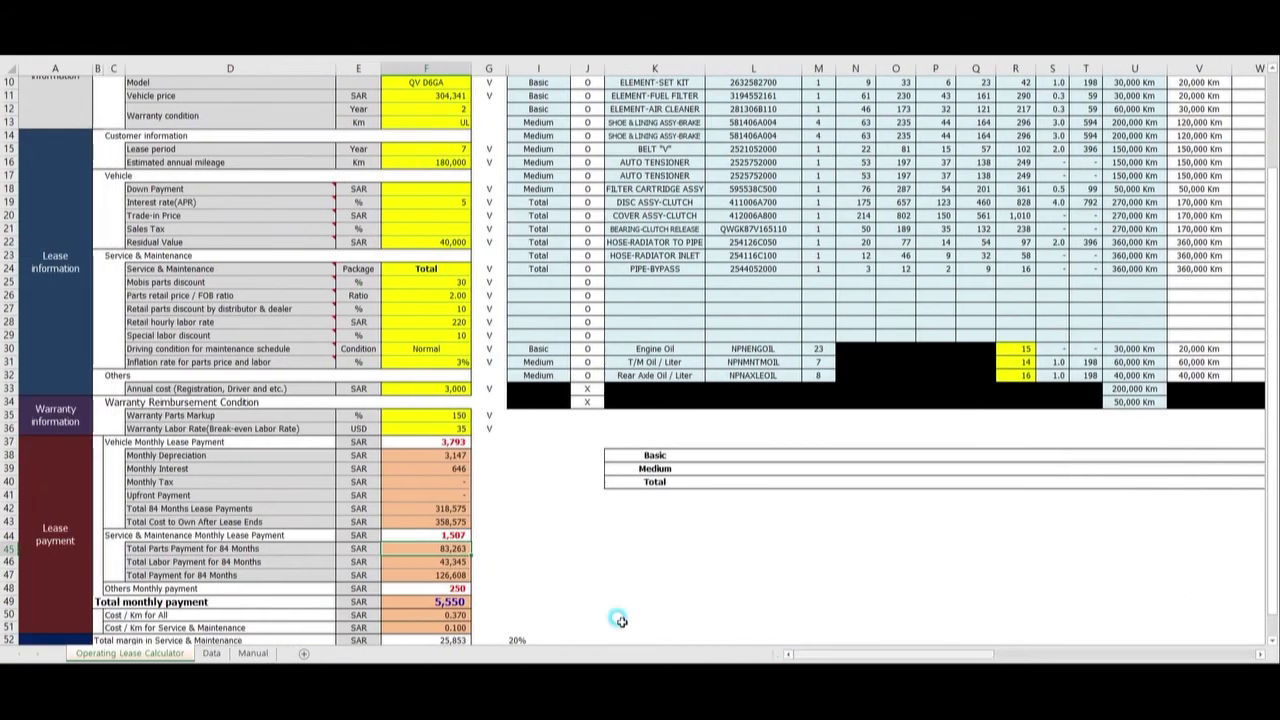
pyautogui.click(450, 577)
# Examine the formula behind Total monthly payment without changing it
pyautogui.scroll(-1, 452, 575)
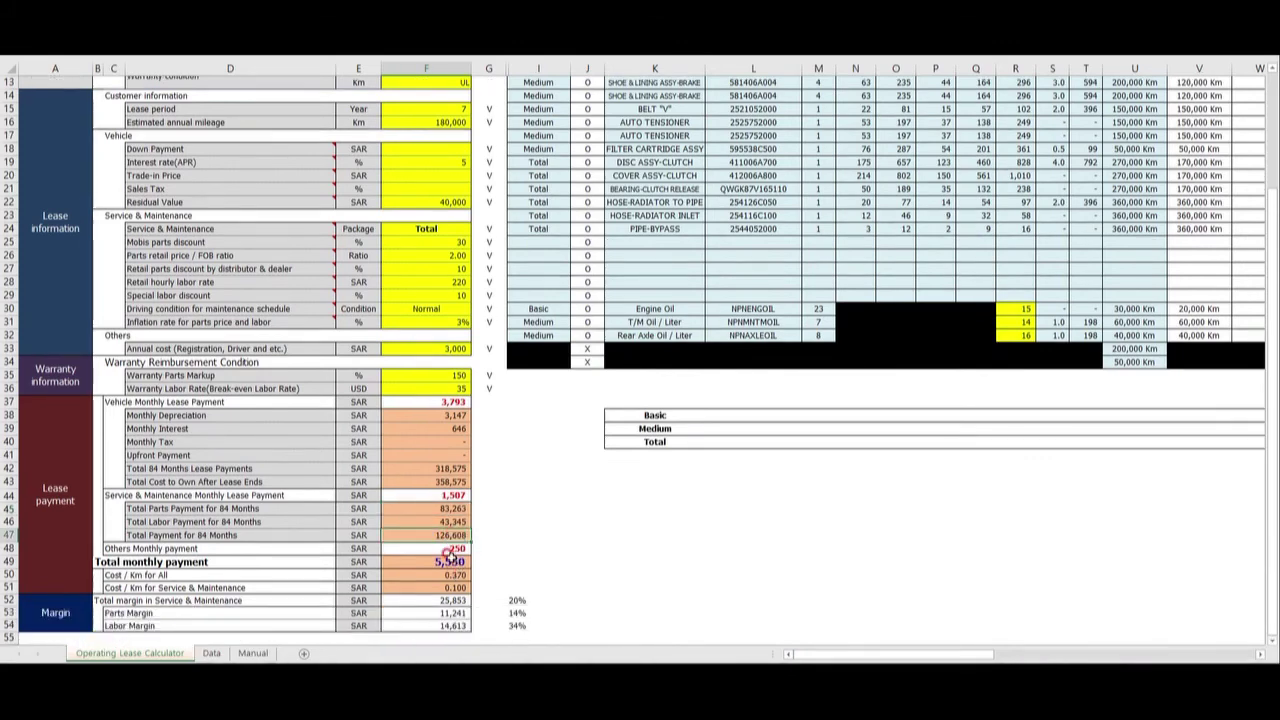
pyautogui.doubleClick(438, 563)
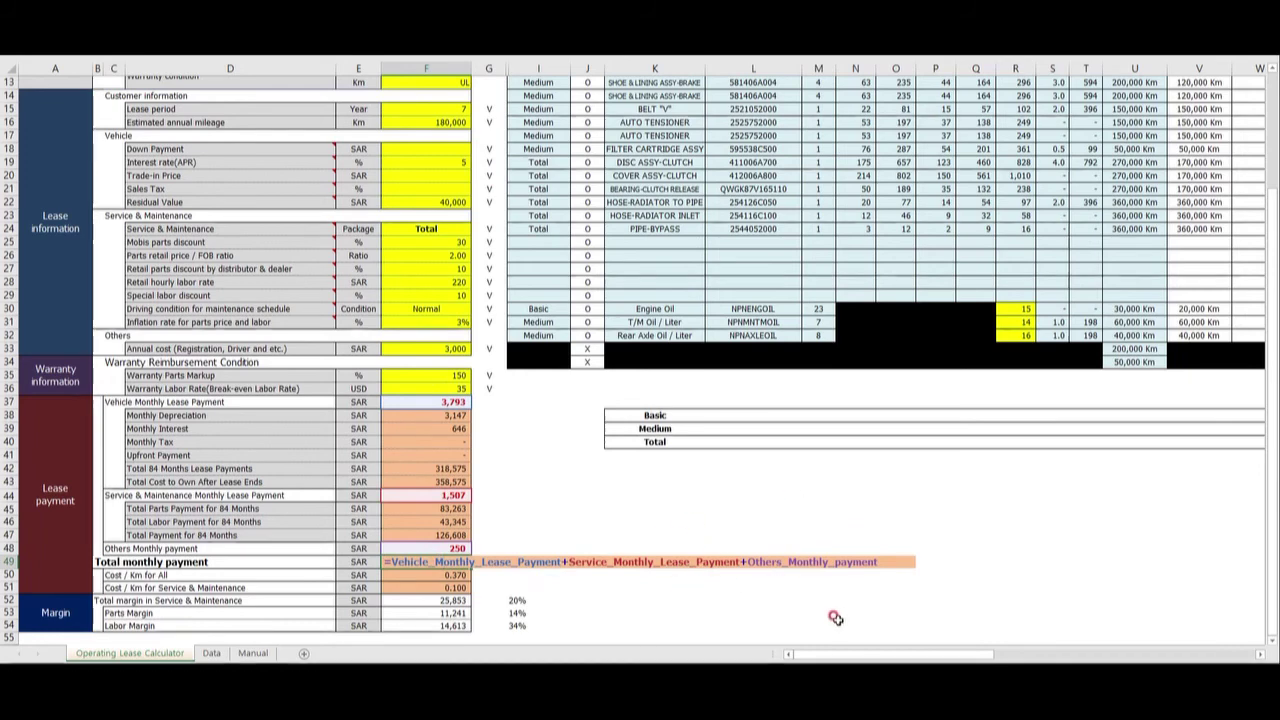
pyautogui.press('Escape')
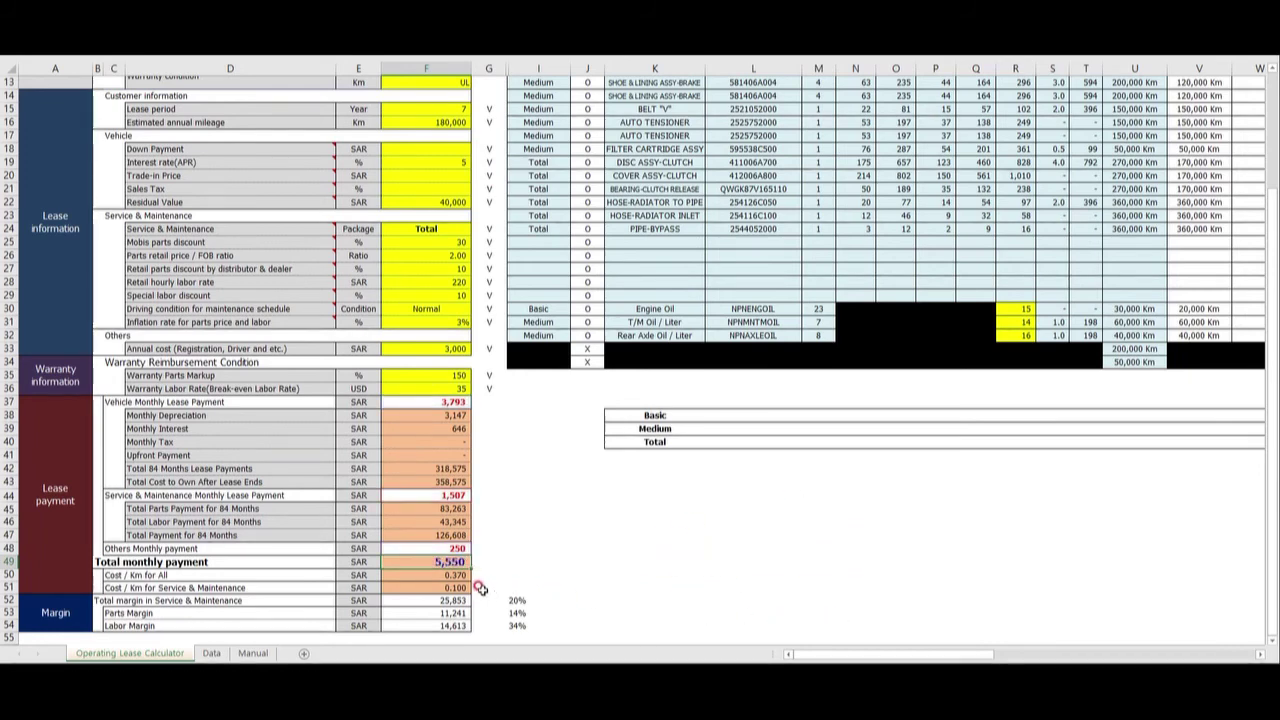
# Review the Cost / Km for All and Cost / Km for Service & Maintenance rows, highlighting their labels
pyautogui.scroll(-1, 465, 585)
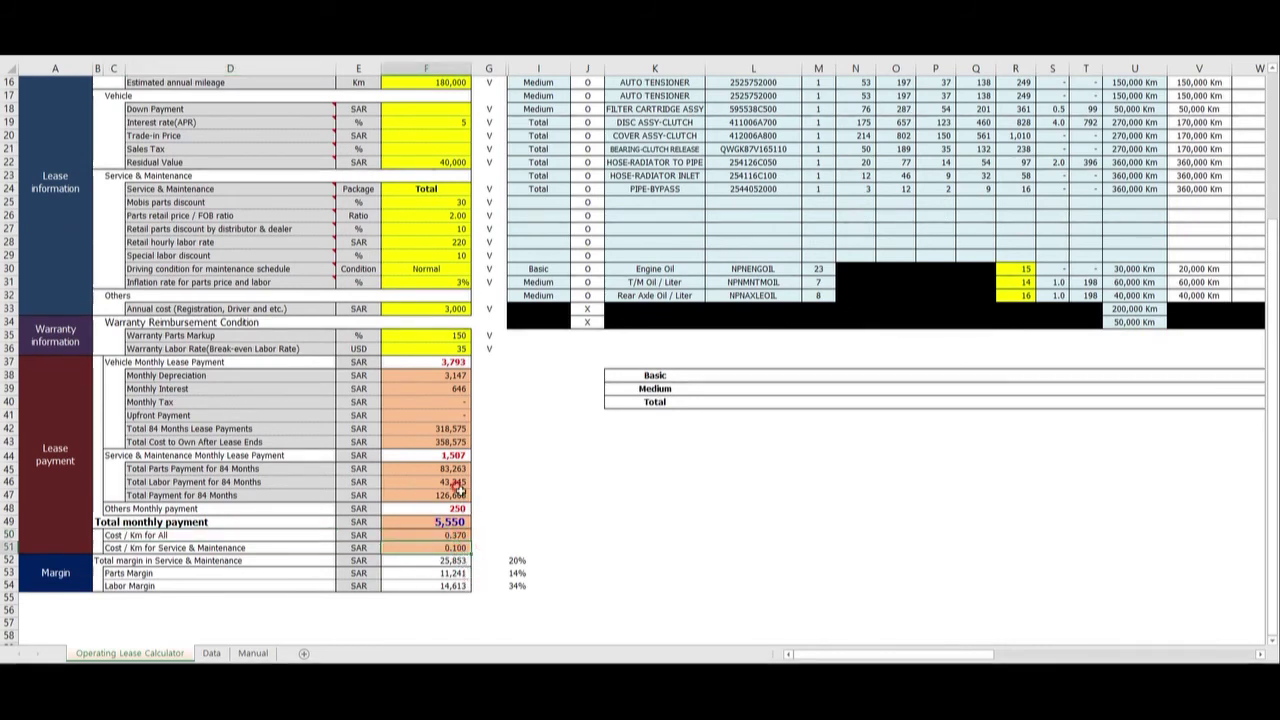
pyautogui.moveTo(137, 536); pyautogui.dragTo(190, 545)
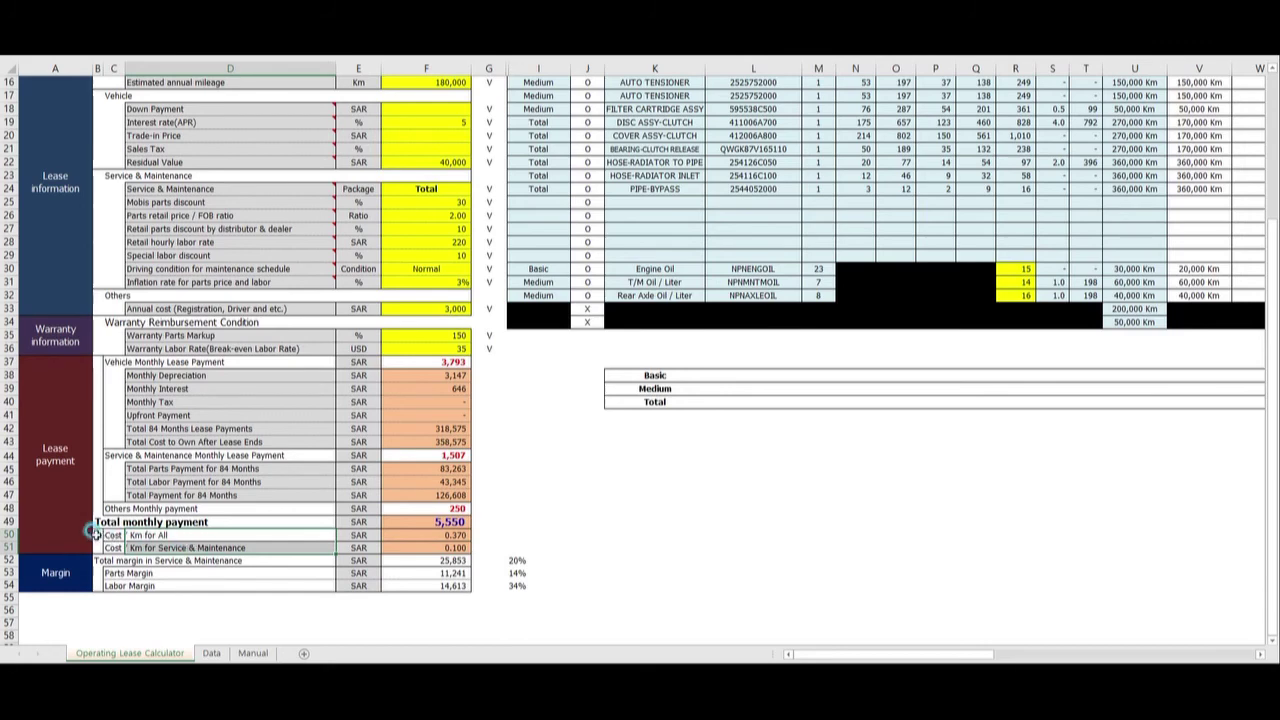
pyautogui.moveTo(110, 535); pyautogui.dragTo(184, 548)
pyautogui.click(585, 547)
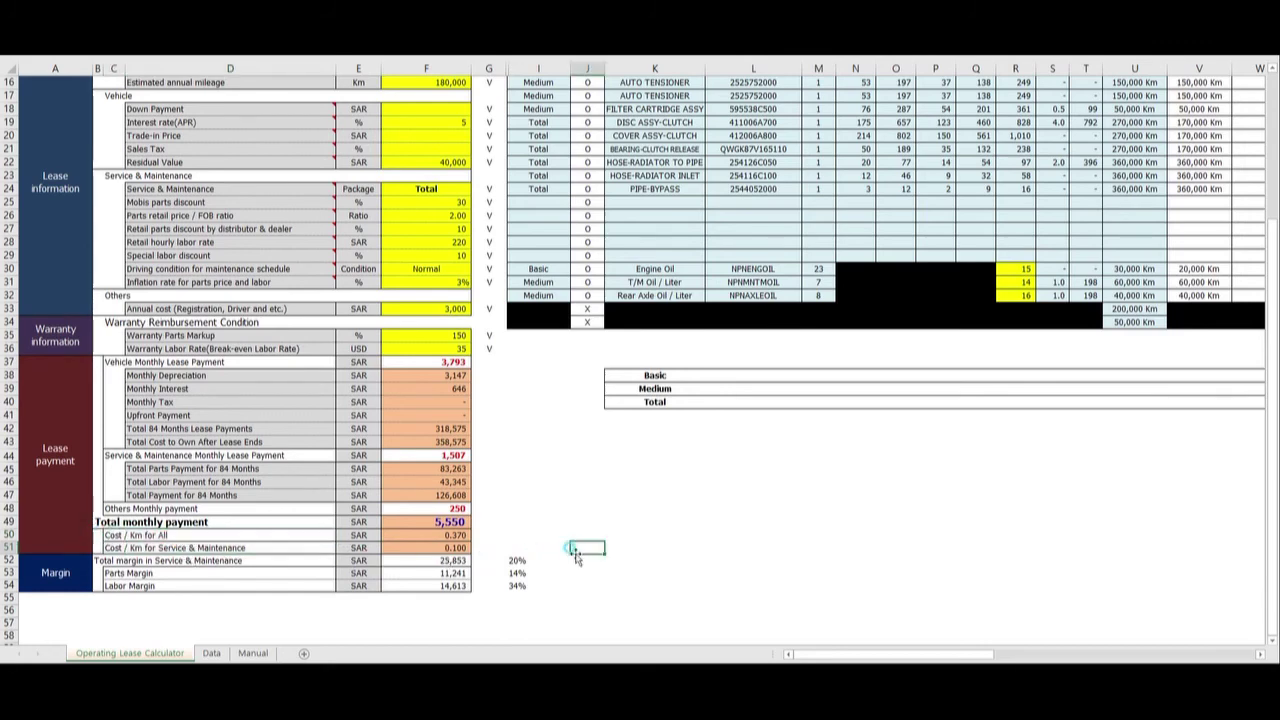
# Review the Margin section, including the Parts Margin amount and the Labor Margin percentage
pyautogui.click(44, 578)
pyautogui.click(426, 578)
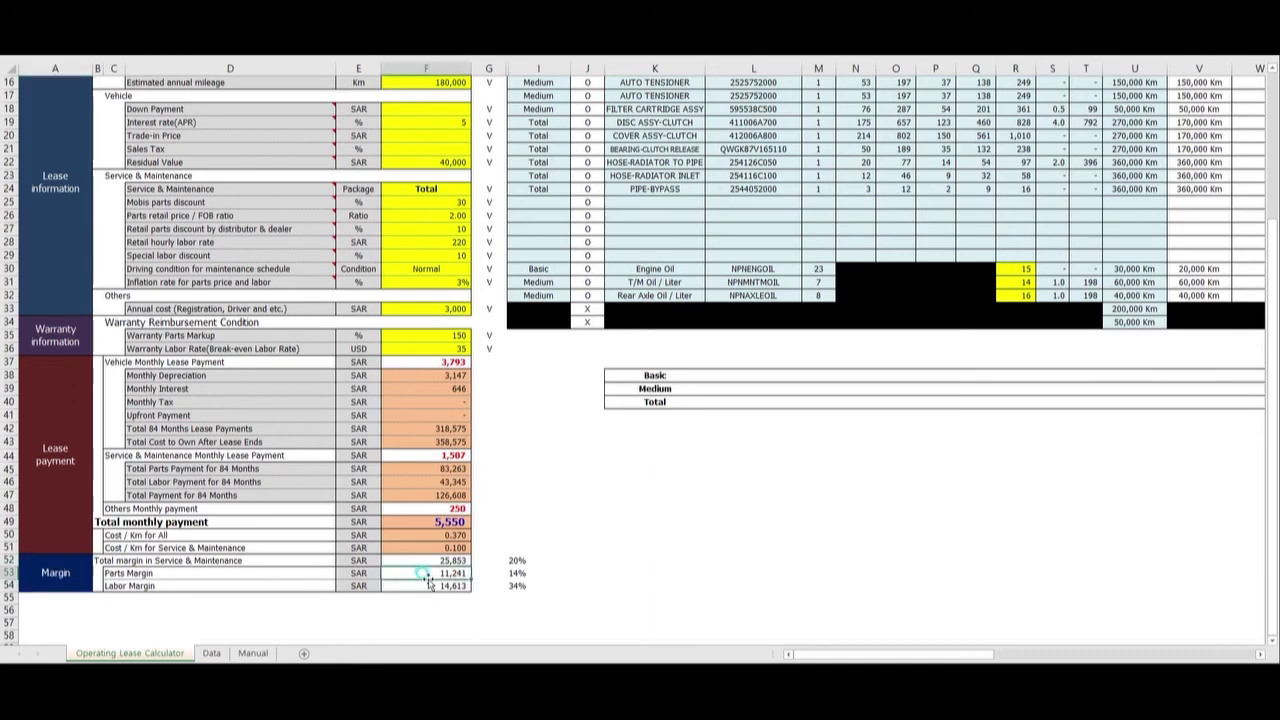
pyautogui.click(517, 586)
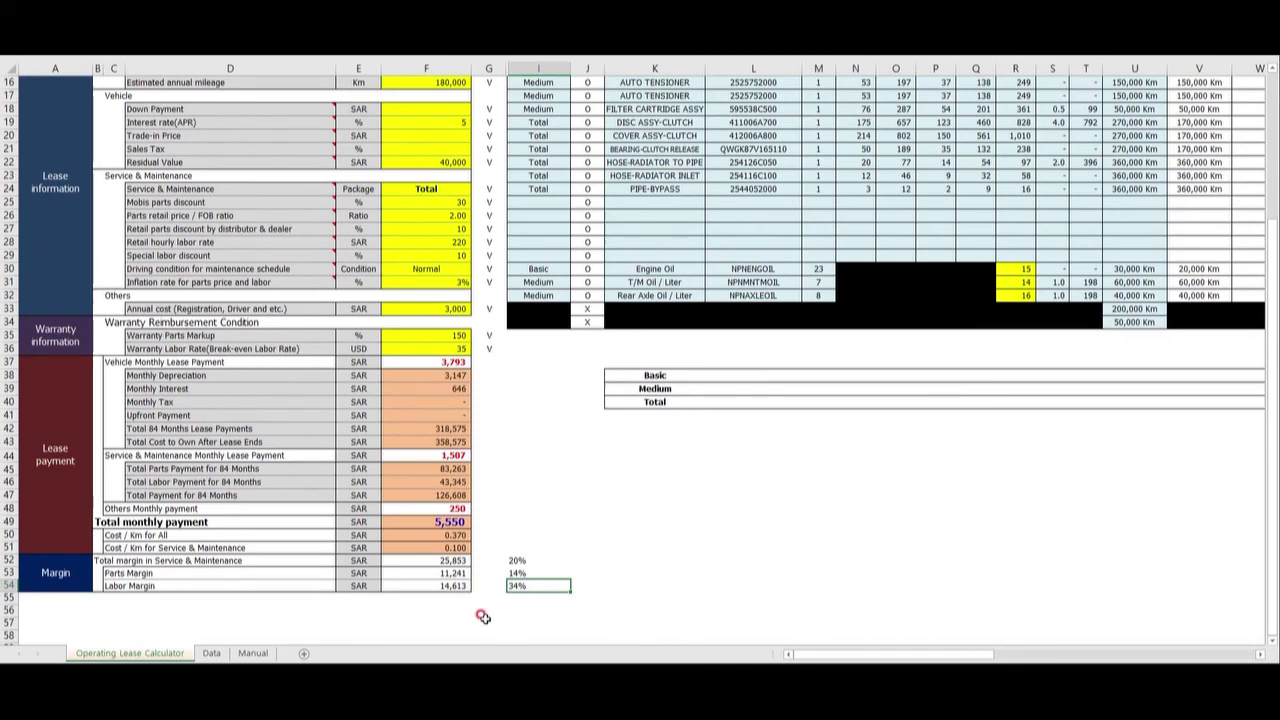
# Set the Mobis parts discount to 0 and the retail parts discount by distributor & dealer to 20%
pyautogui.click(410, 204)
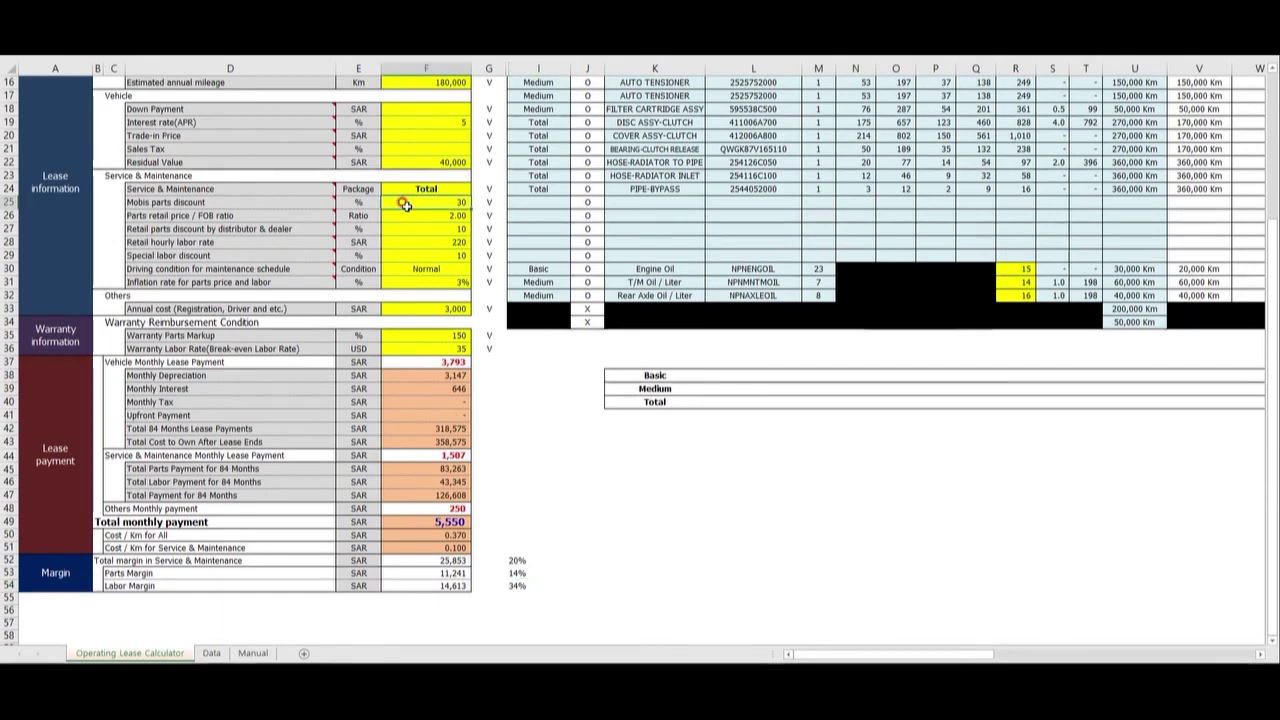
pyautogui.write('0')
pyautogui.press('Return')
pyautogui.press('Return')
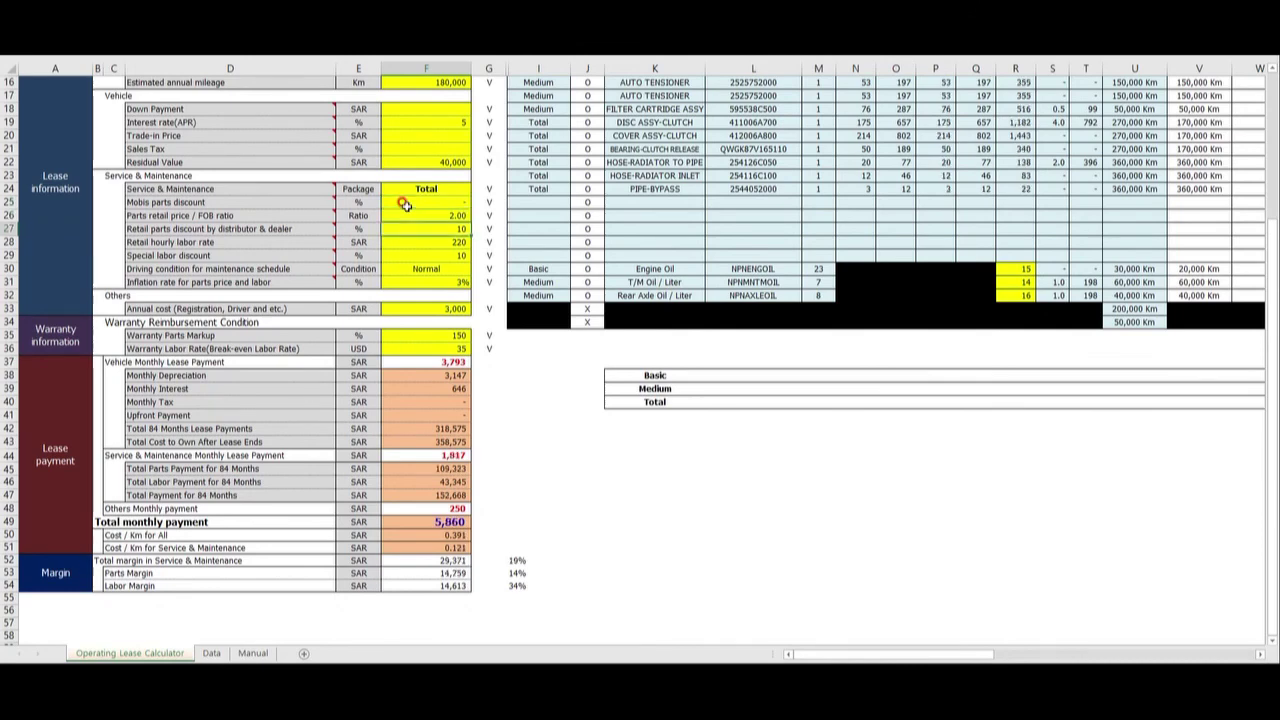
pyautogui.write('20')
pyautogui.press('Return')
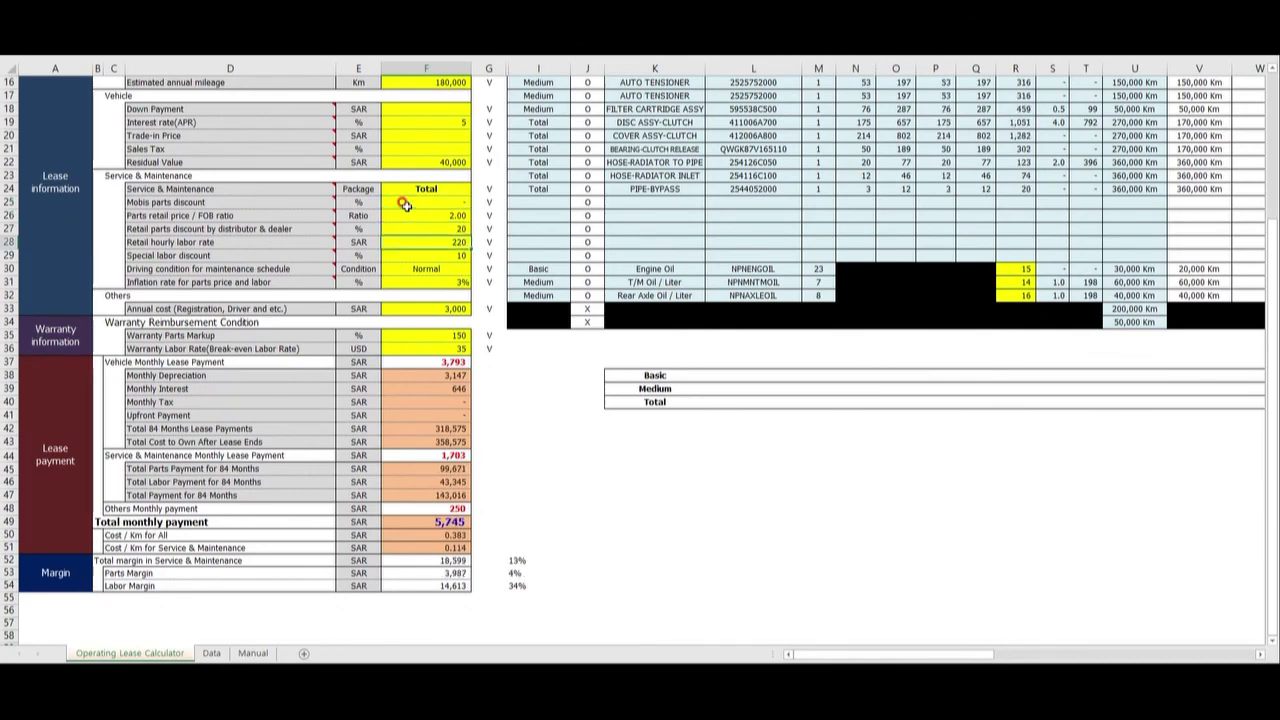
# Set the retail parts discount by distributor & dealer to 5% and the special labor discount to 5%
pyautogui.click(437, 226)
pyautogui.write('5')
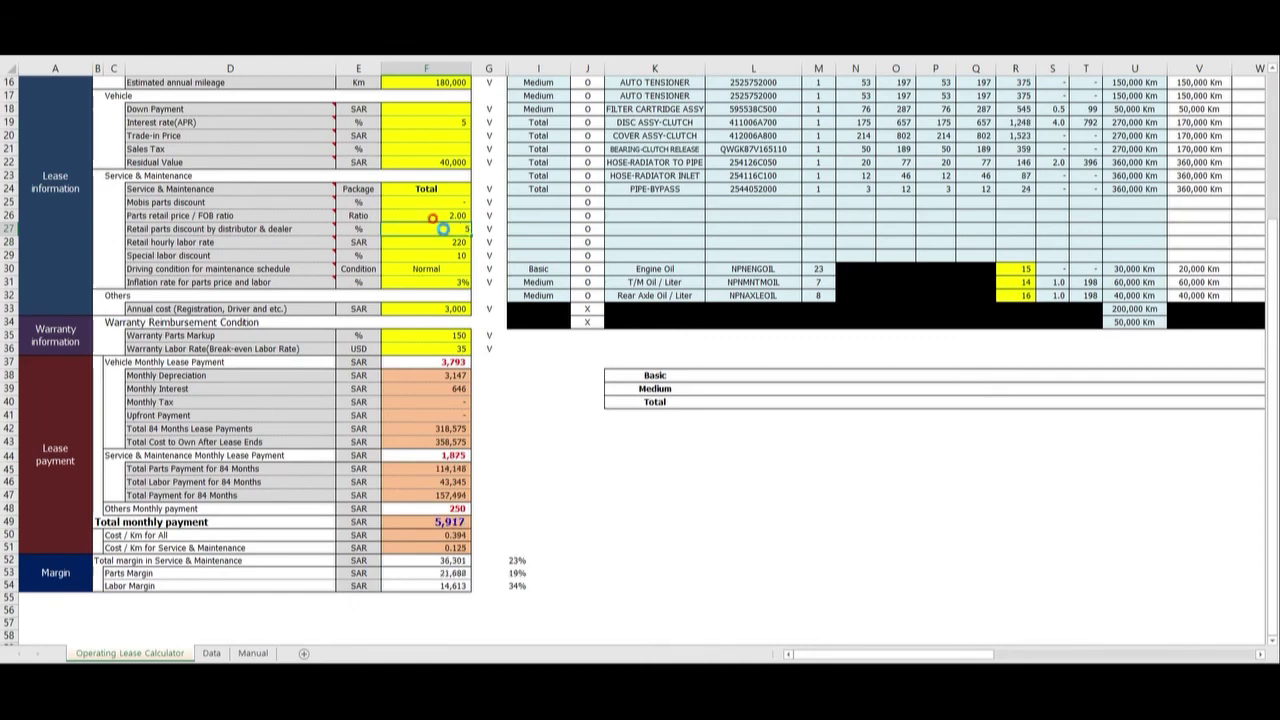
pyautogui.press('Return')
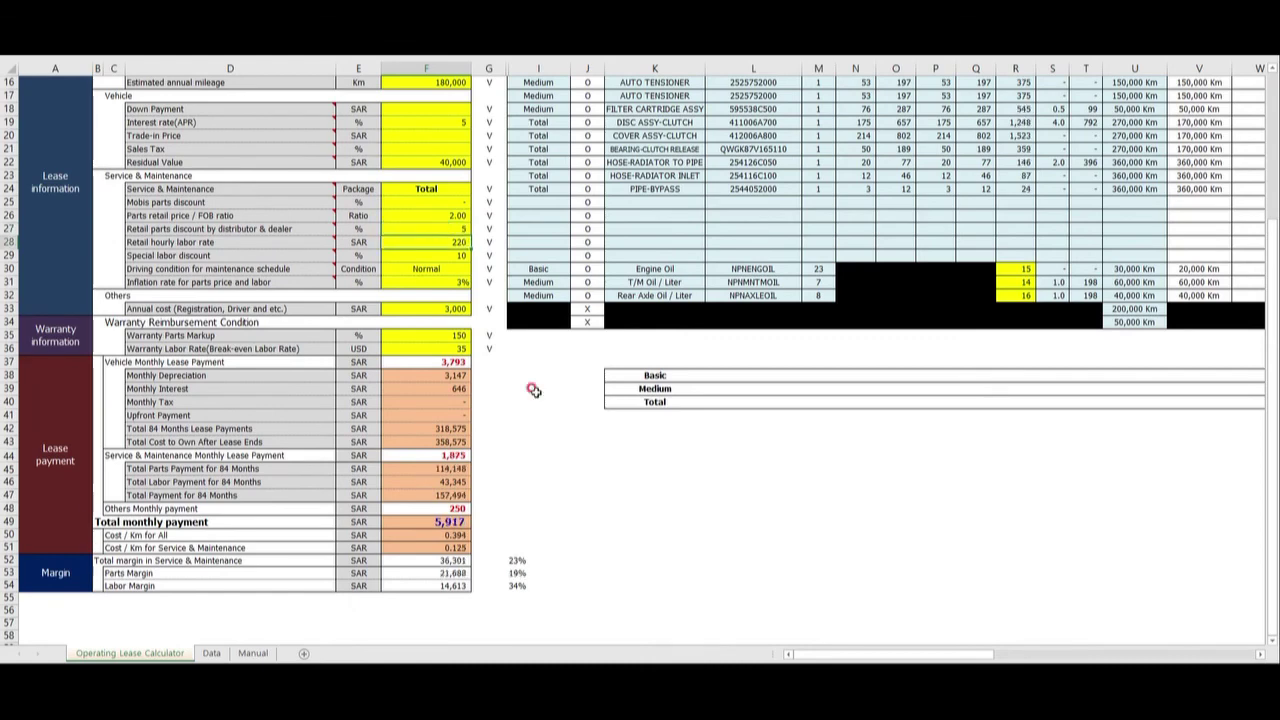
pyautogui.click(453, 255)
pyautogui.write('5')
pyautogui.press('Return')
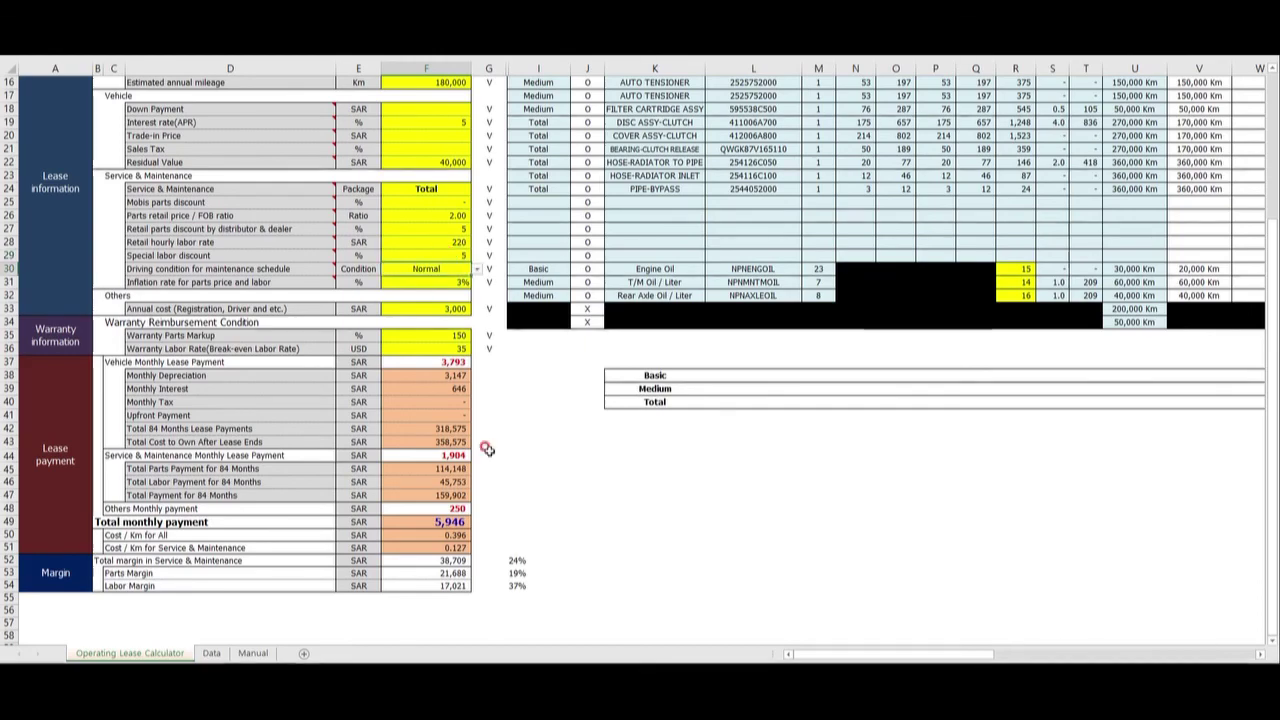